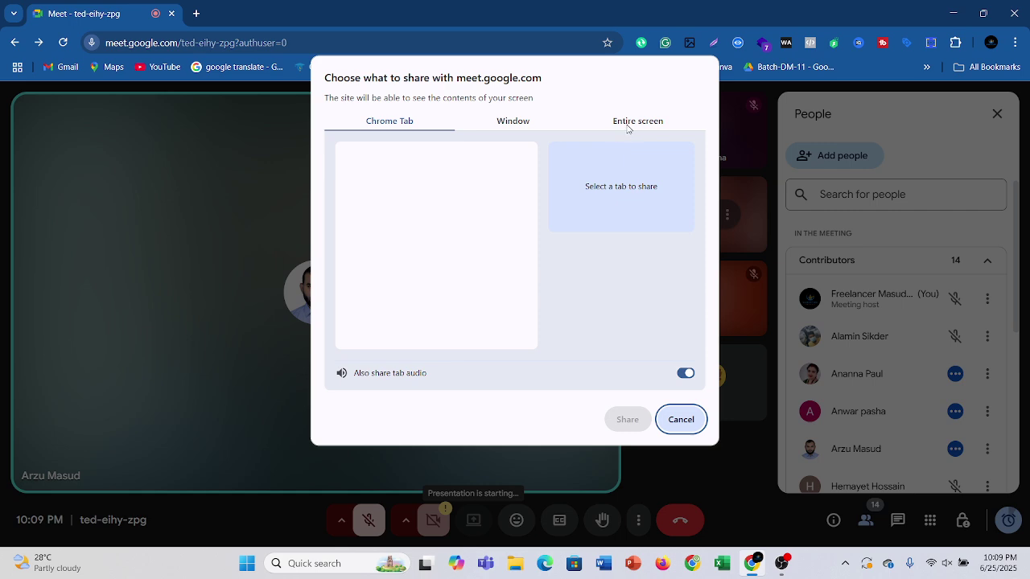
Share the entire screen in the Google Meet call, close the People list and hide the screen-sharing notice
left_click(630, 126)
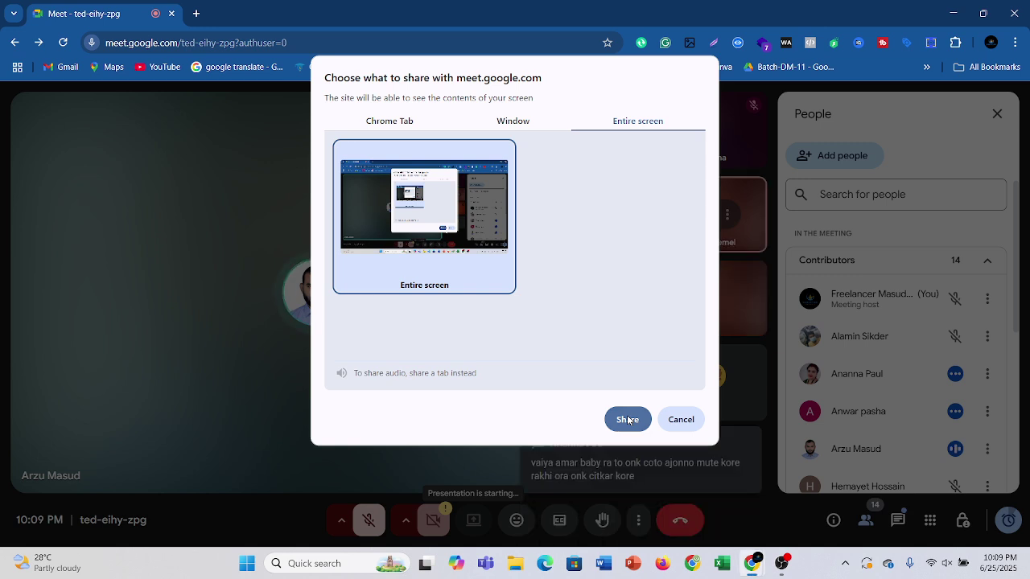
left_click(627, 420)
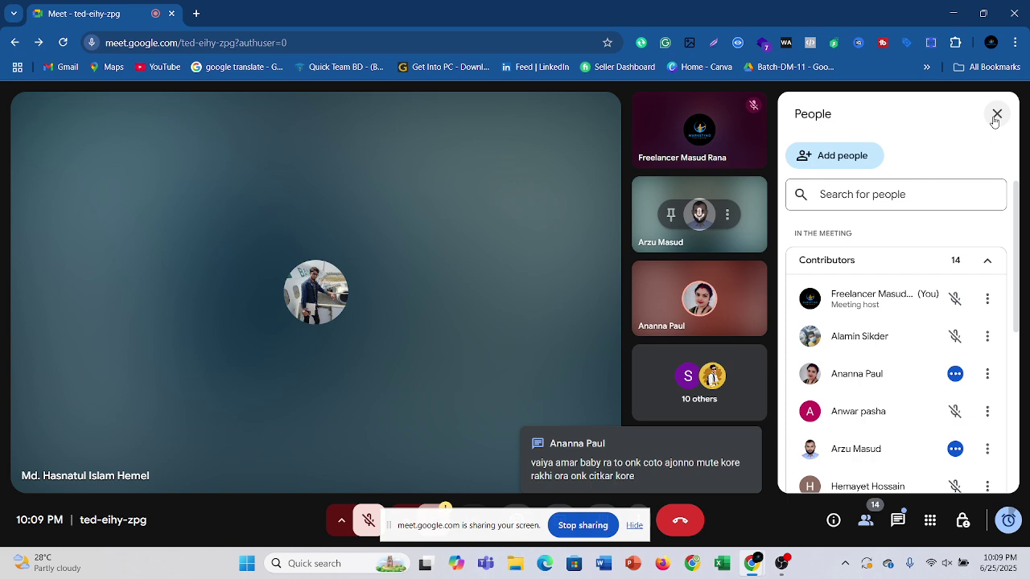
left_click(996, 115)
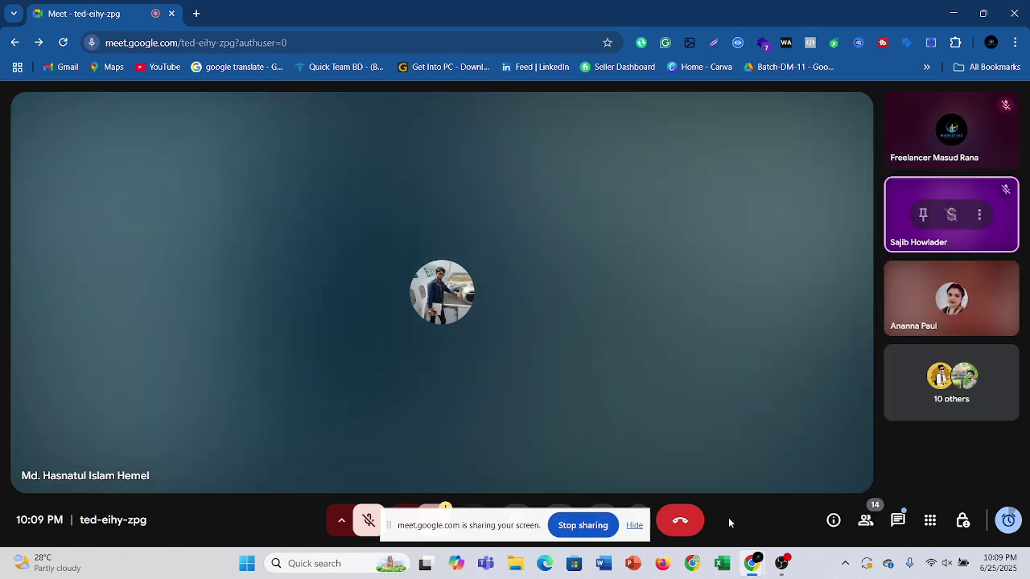
left_click(636, 525)
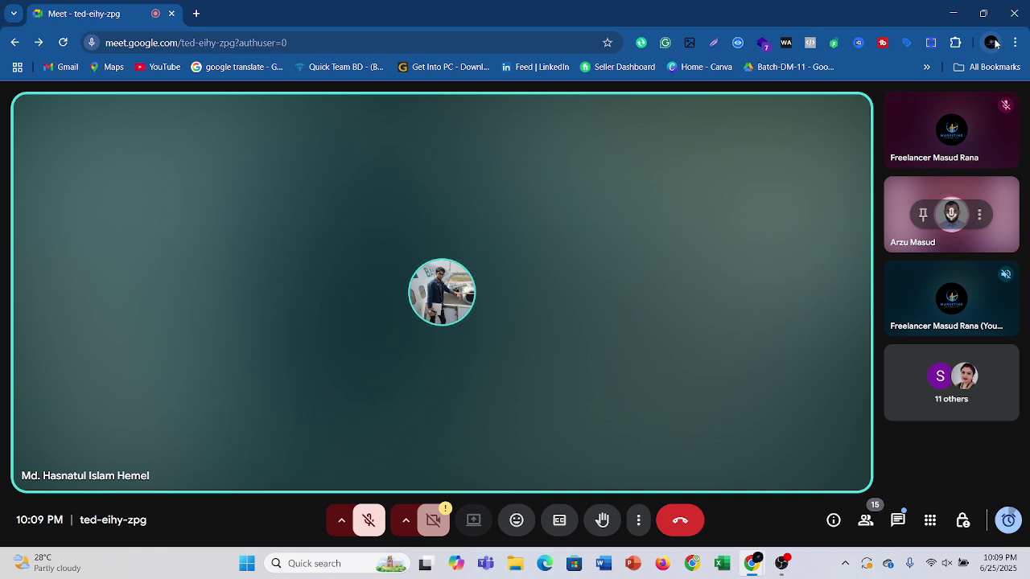
Switch to the Chrome profile labelled Freelancer, search Google for youtube and open the YouTube site
left_click(992, 42)
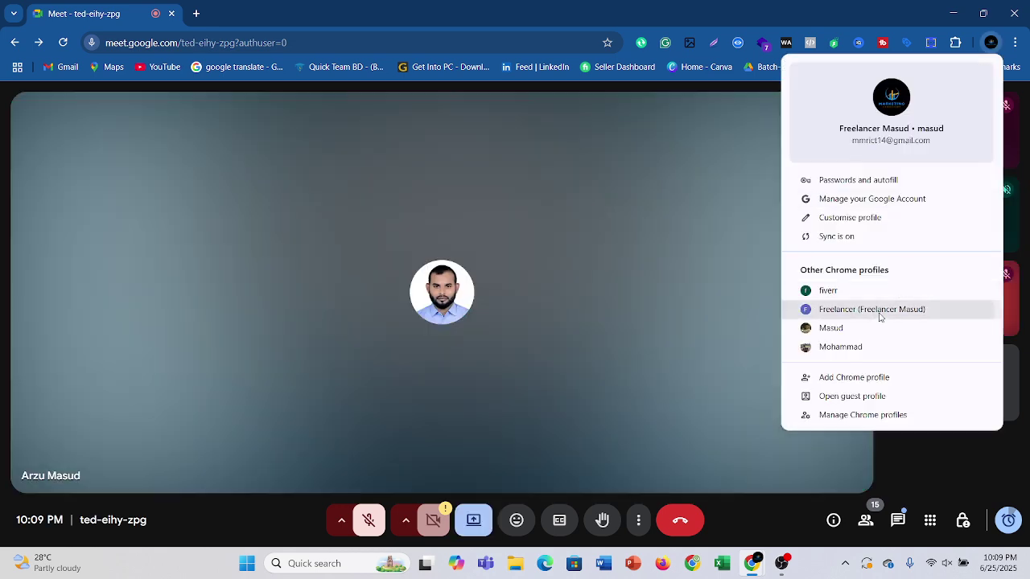
left_click(879, 315)
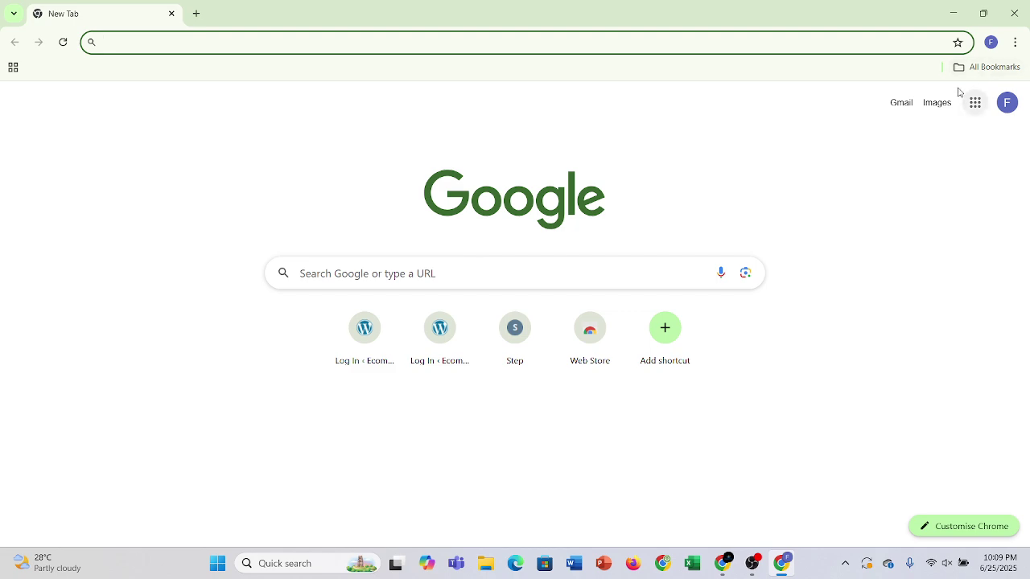
left_click(200, 43)
left_click(164, 72)
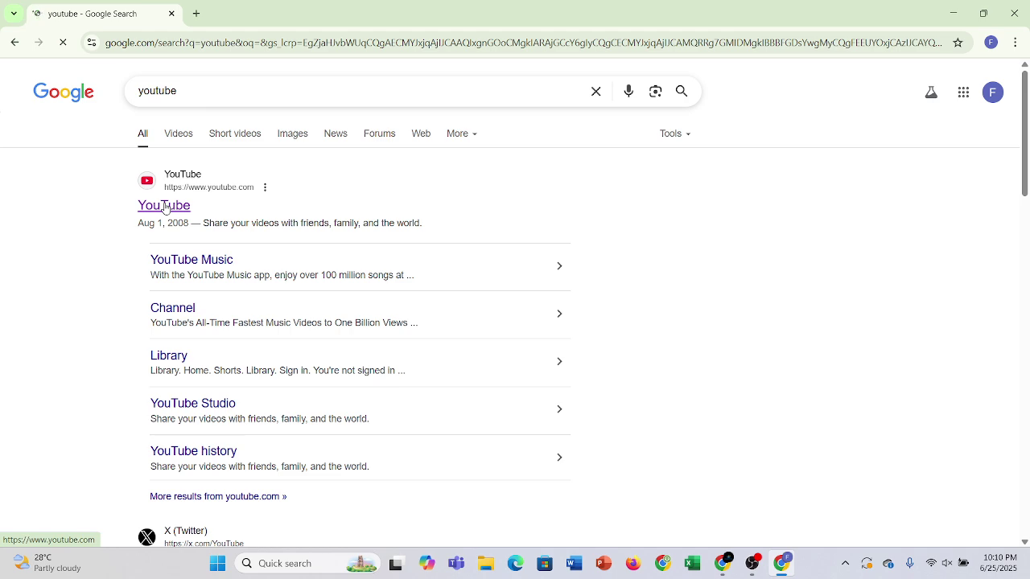
left_click(163, 207)
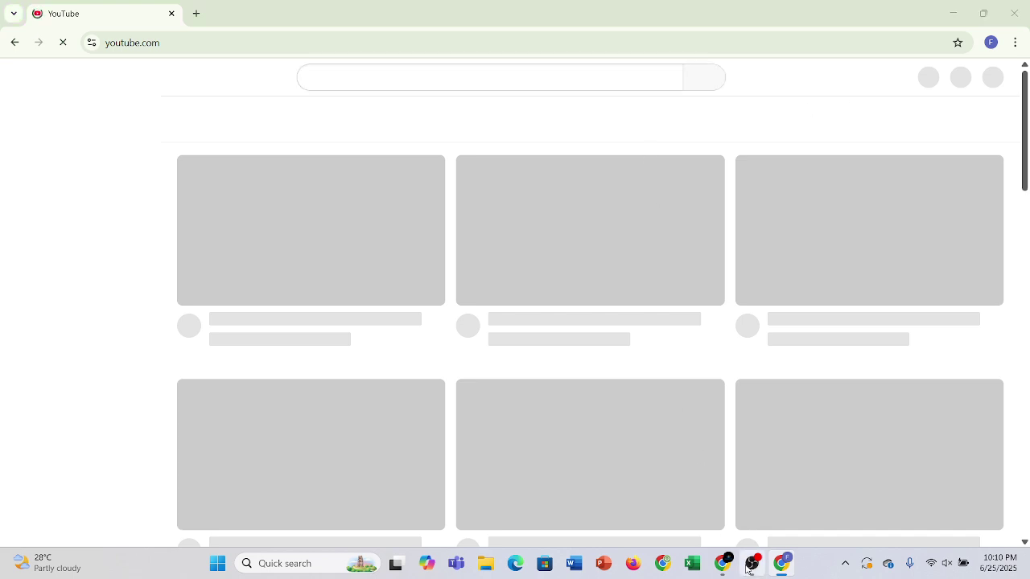
Check the recording status and audio levels in OBS Studio and return to YouTube in Chrome
left_click(748, 566)
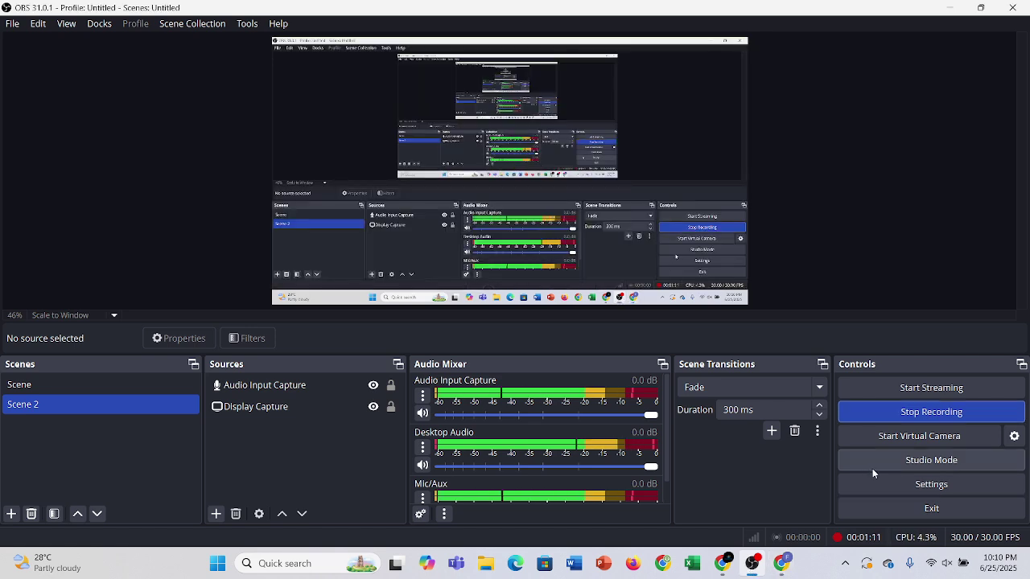
left_click(783, 564)
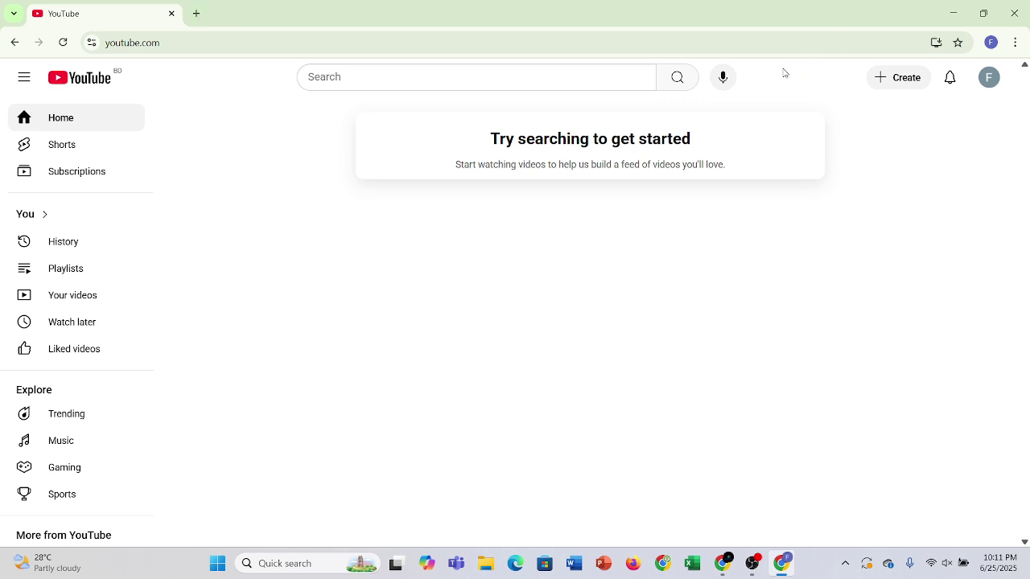
View the signed-in account's own YouTube channel page and open the YouTube settings from there
left_click(989, 78)
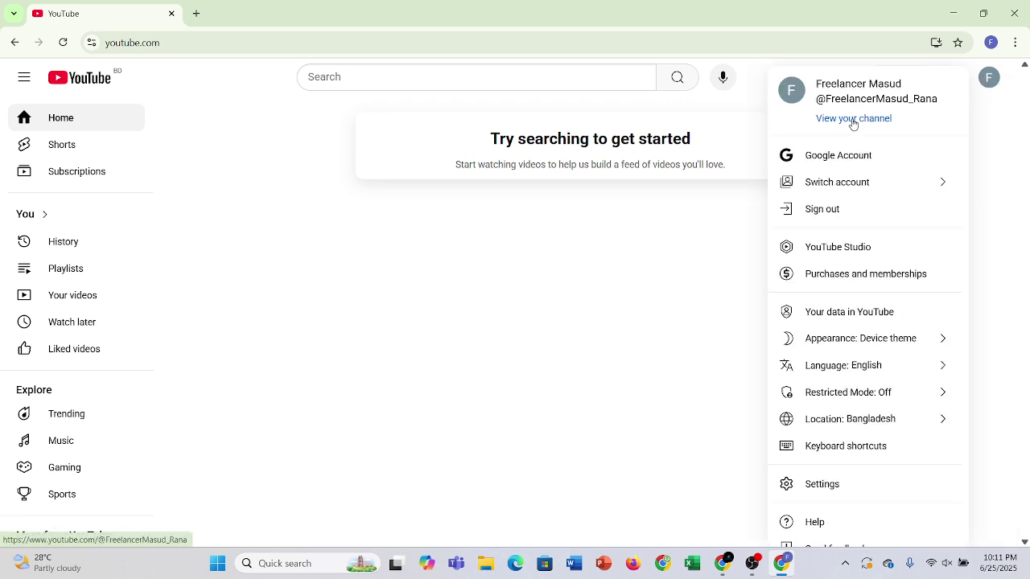
left_click(853, 118)
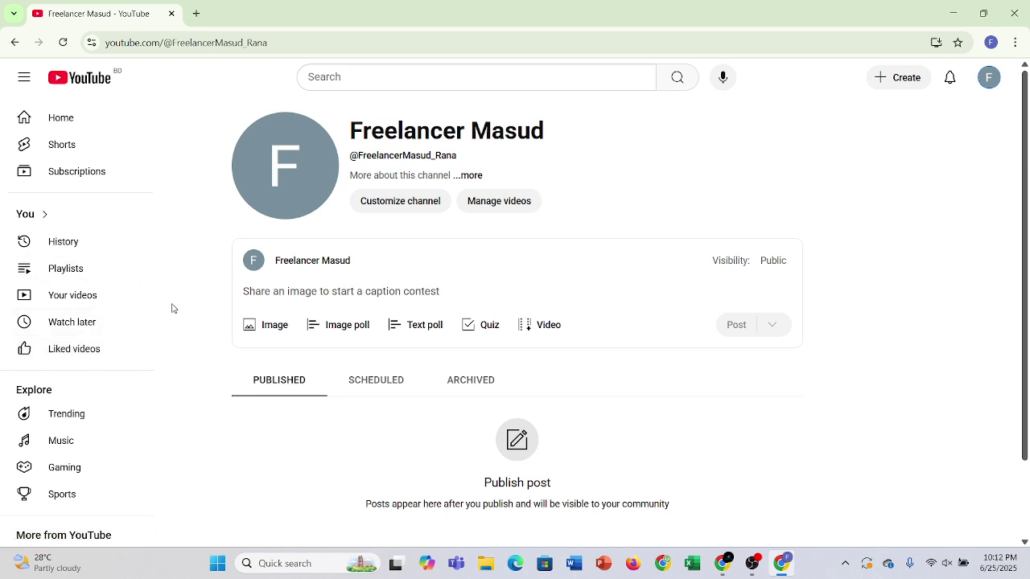
scroll(86, 384, "down", 5)
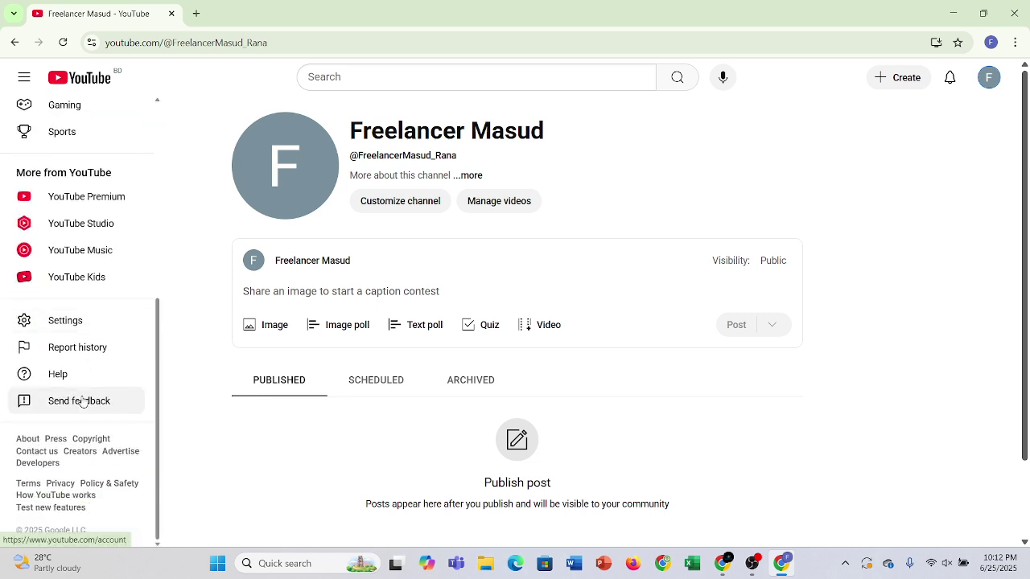
scroll(107, 356, "up", 5)
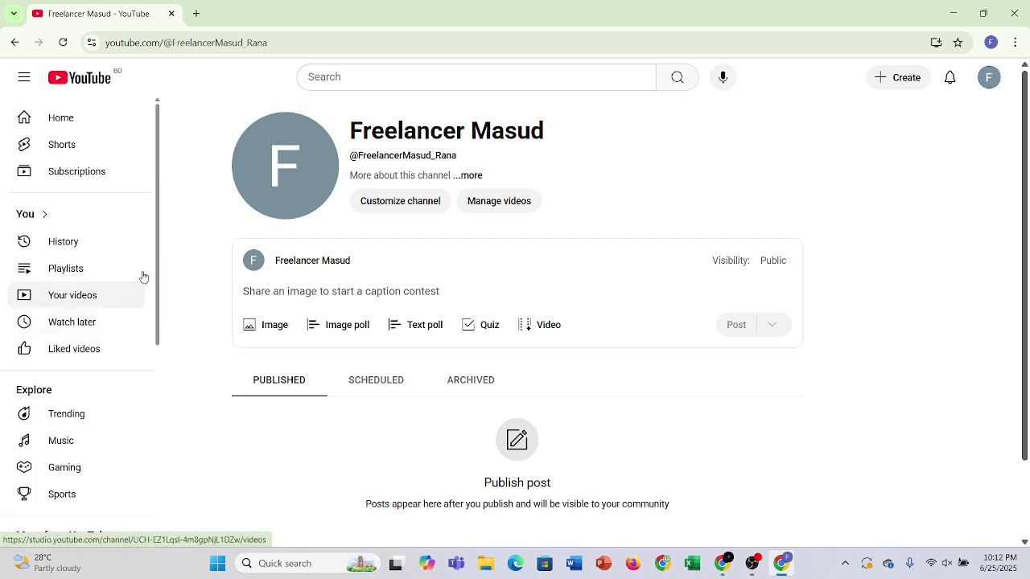
scroll(87, 277, "down", 5)
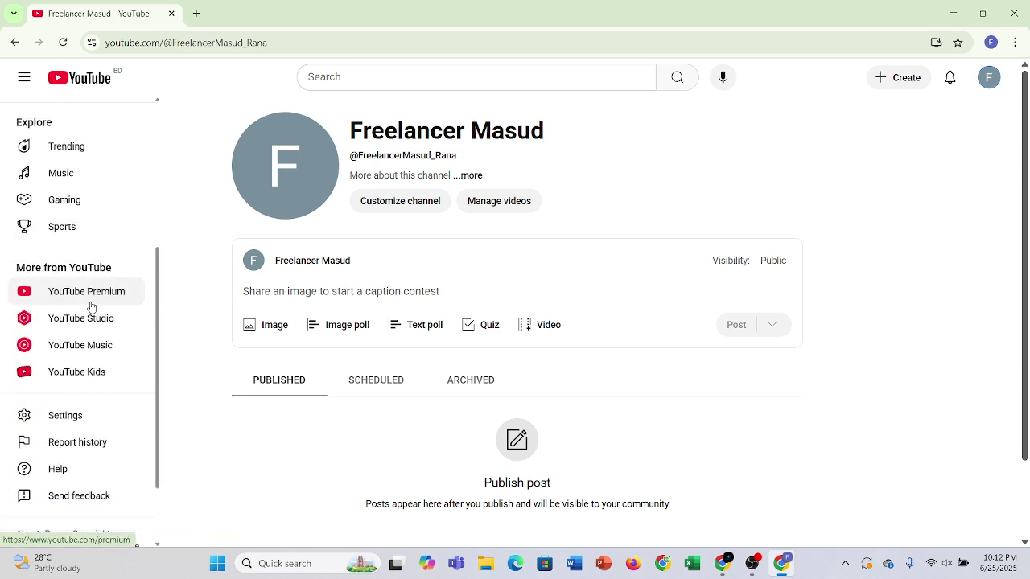
scroll(86, 351, "down", 1)
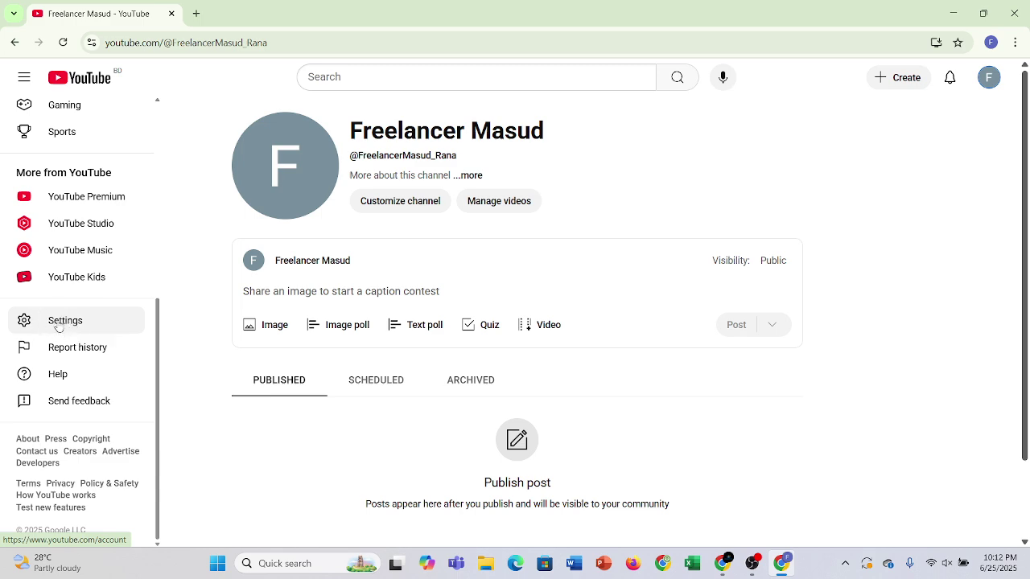
left_click(56, 326)
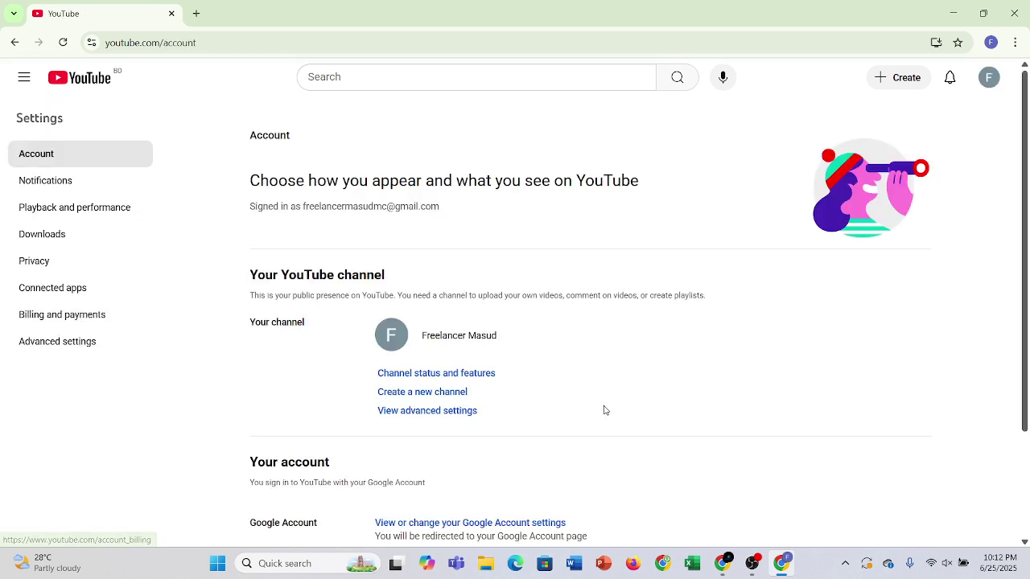
Examine the channel, Google Account, Family Center and membership options in the Account settings
scroll(461, 326, "down", 1)
scroll(460, 326, "down", 1)
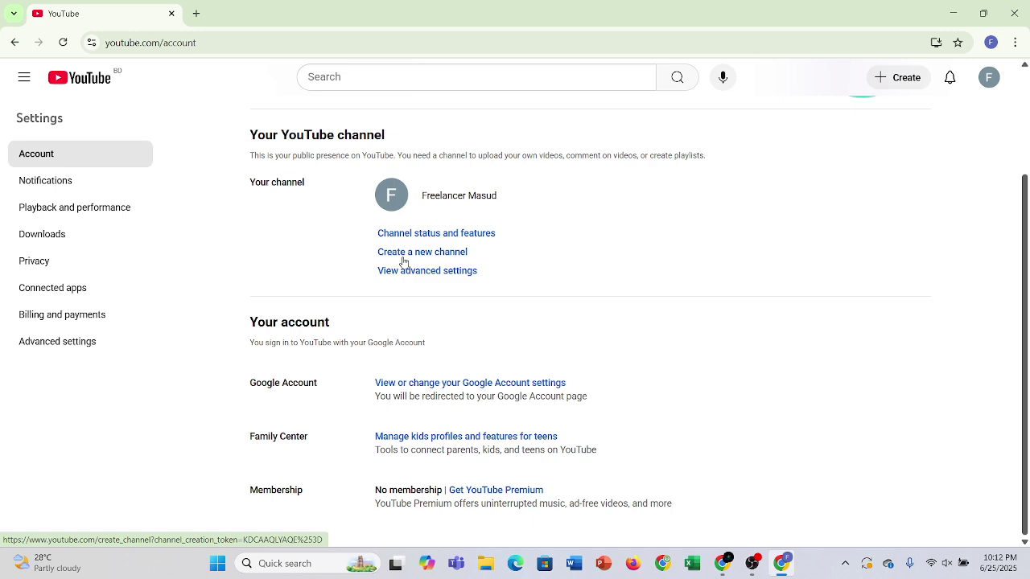
scroll(404, 263, "up", 3)
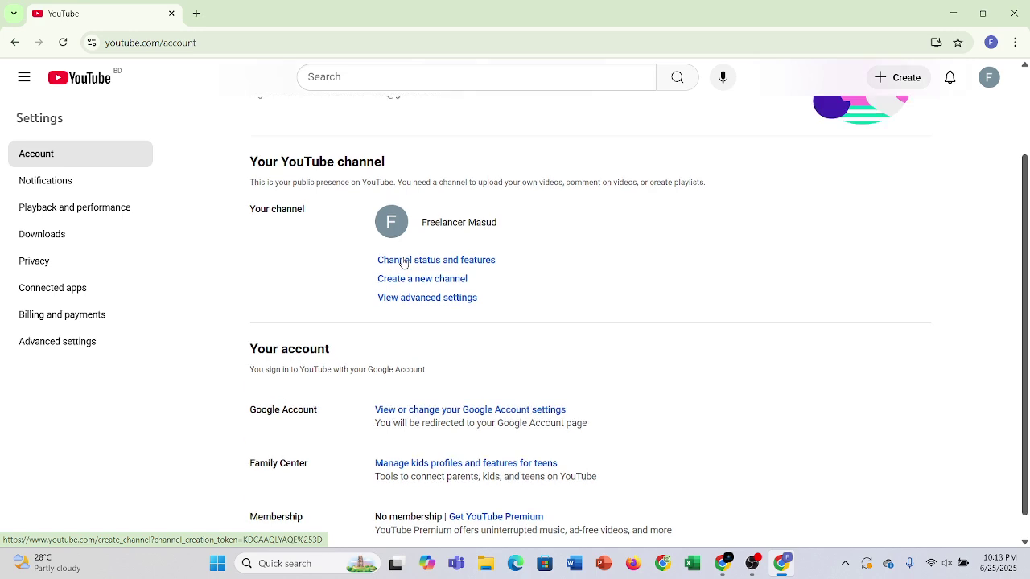
Return to the channel page and reopen the YouTube settings, going through this route twice
left_click(15, 42)
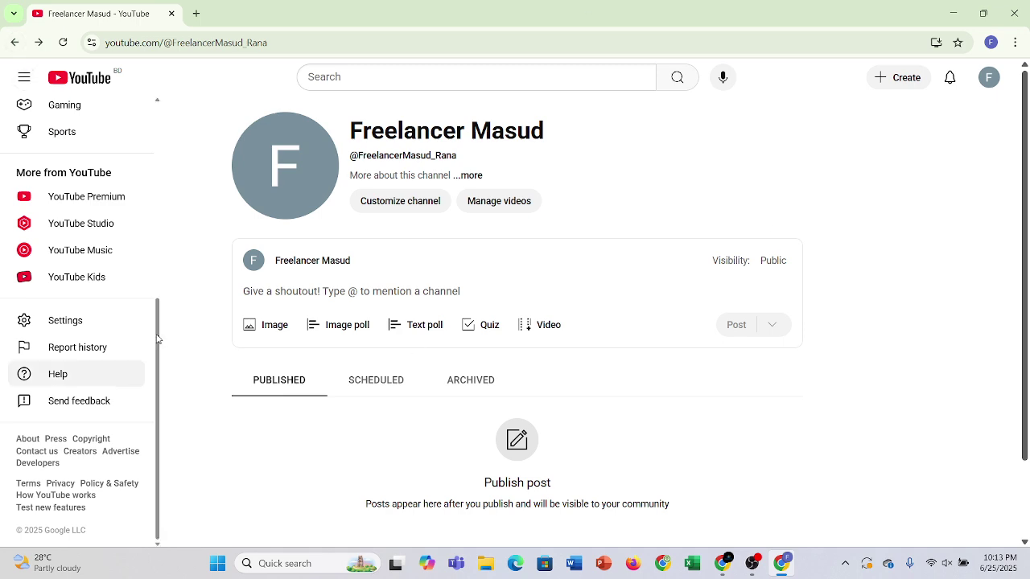
left_click(68, 322)
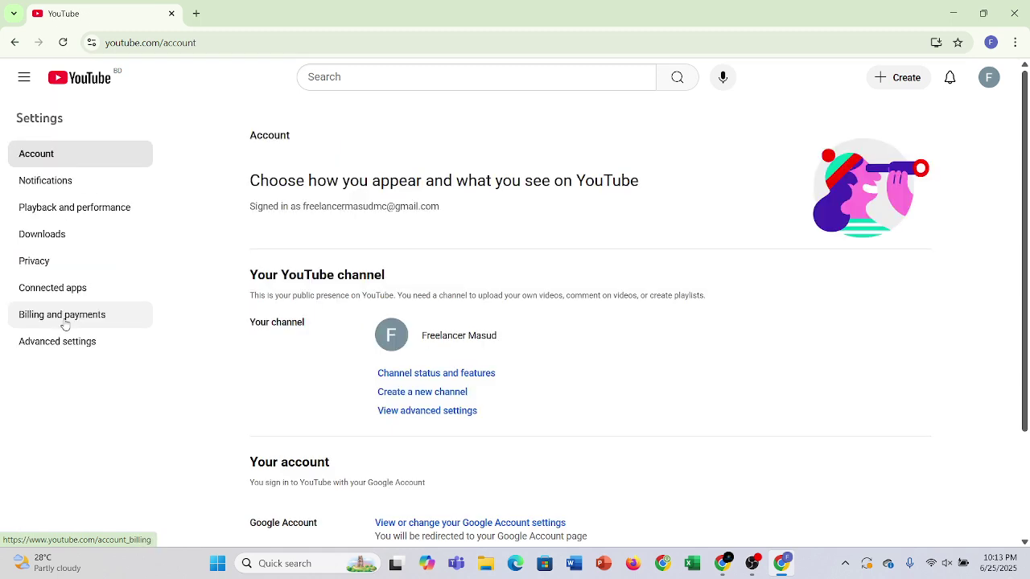
left_click(12, 42)
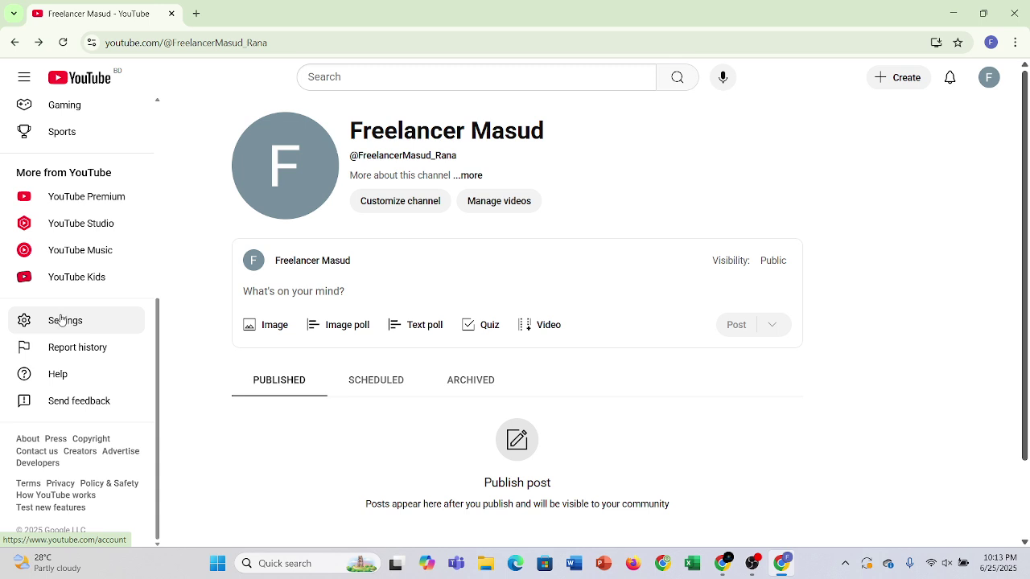
left_click(60, 321)
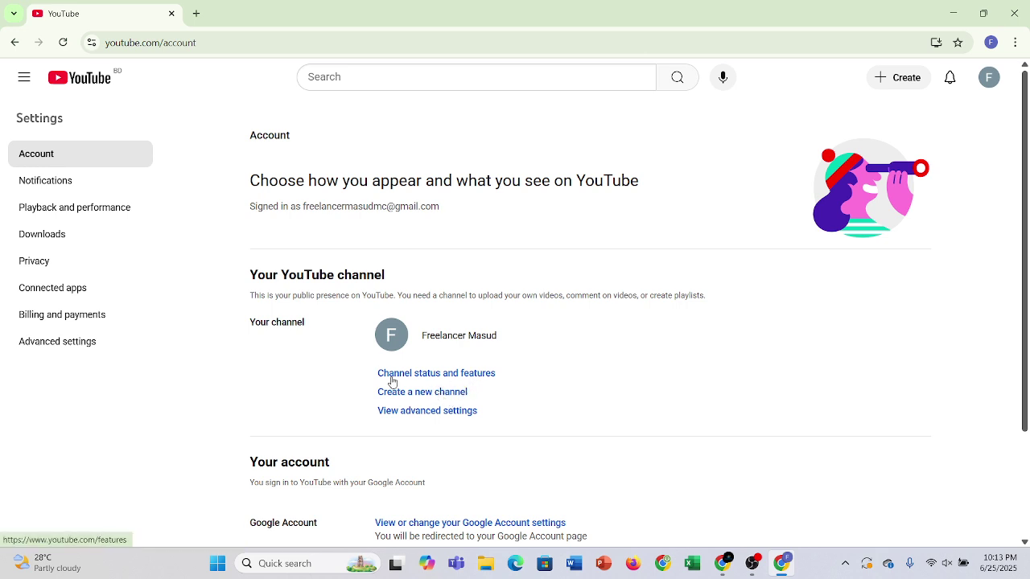
View the account's channel page once more from its profile options and reopen the YouTube settings
left_click(986, 83)
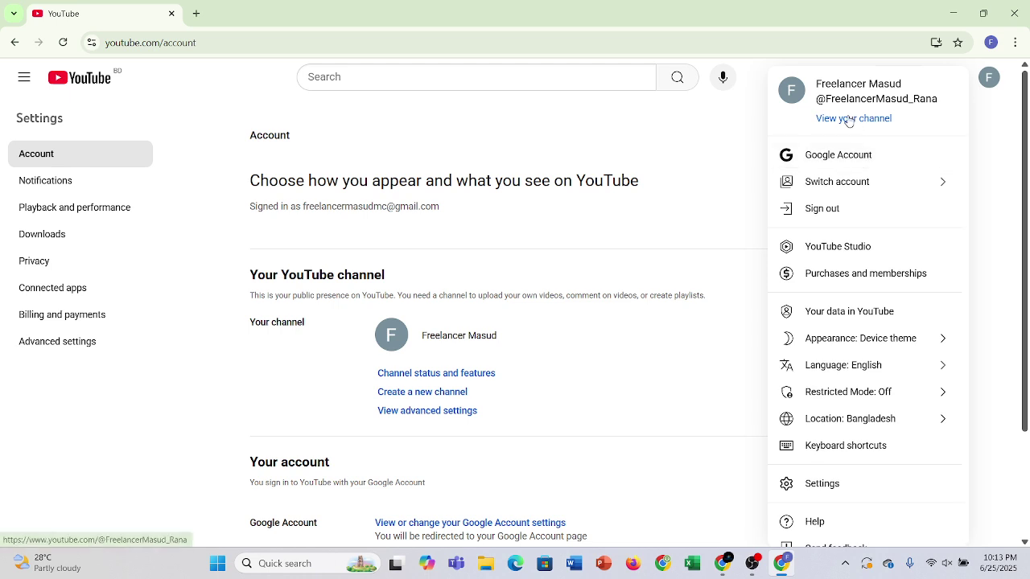
left_click(848, 120)
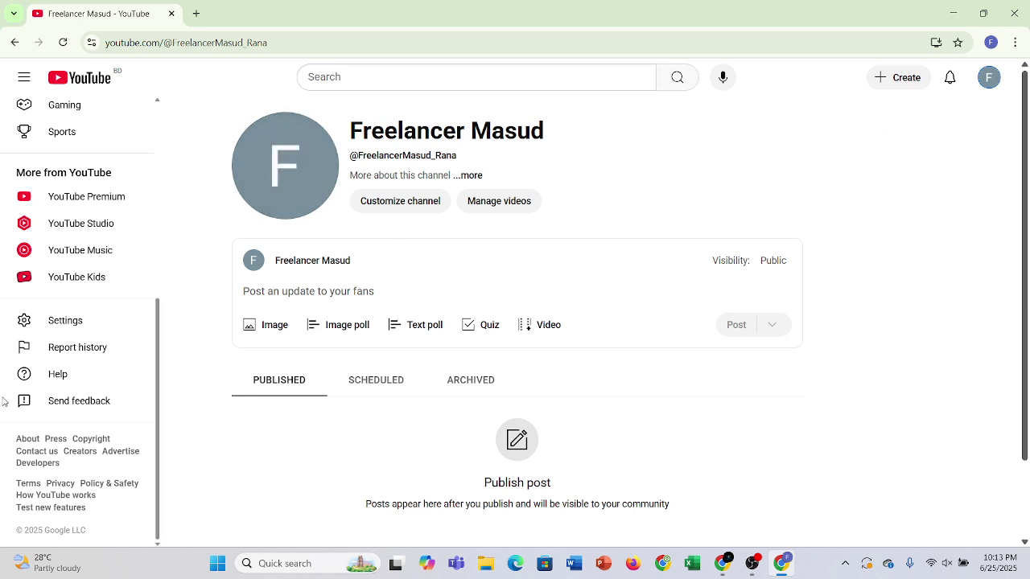
left_click(80, 325)
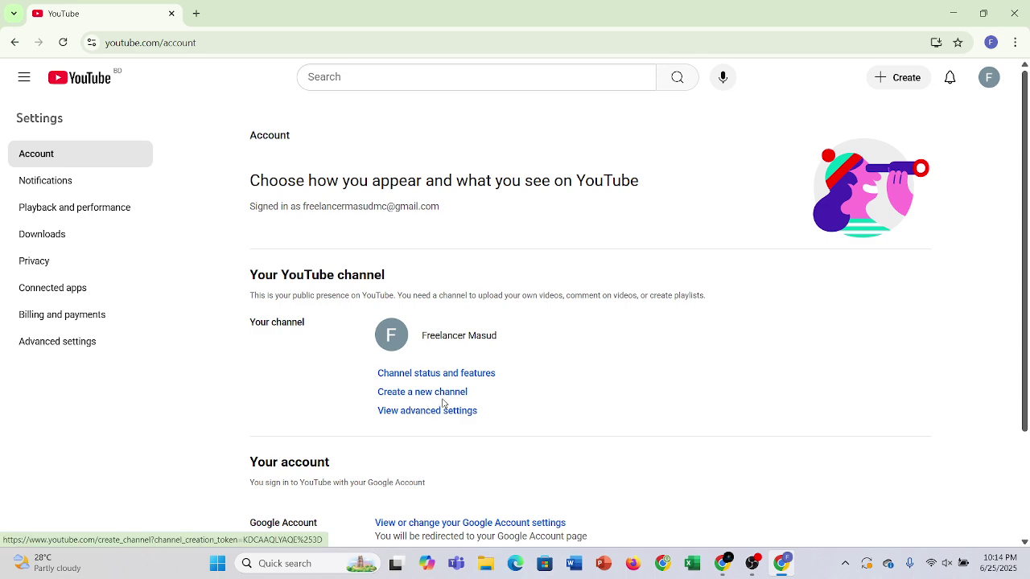
Follow the link to view the Google Account settings, look over the account home page and return to YouTube's Account settings
scroll(444, 404, "down", 1)
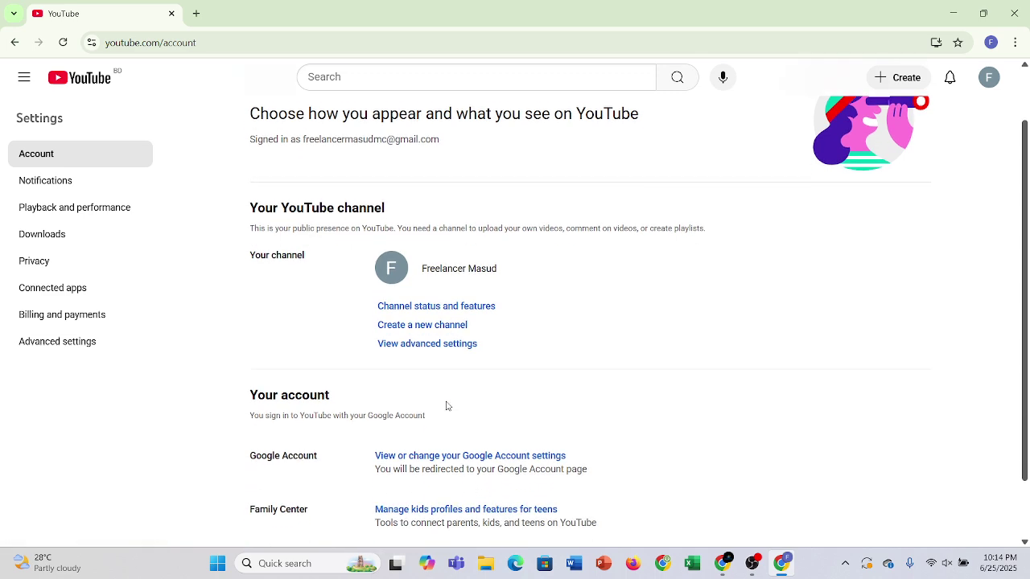
scroll(447, 405, "down", 1)
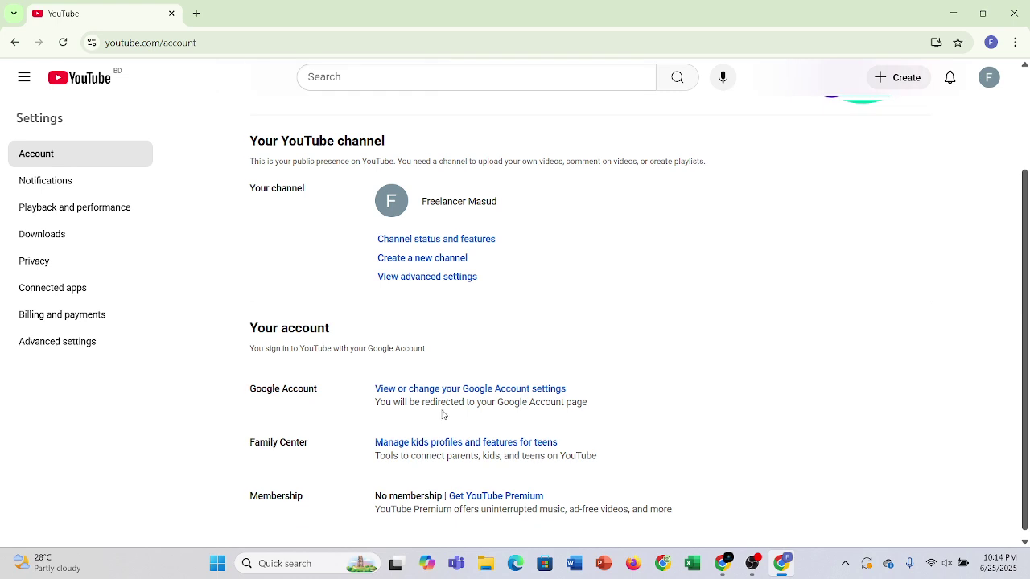
scroll(465, 392, "down", 1)
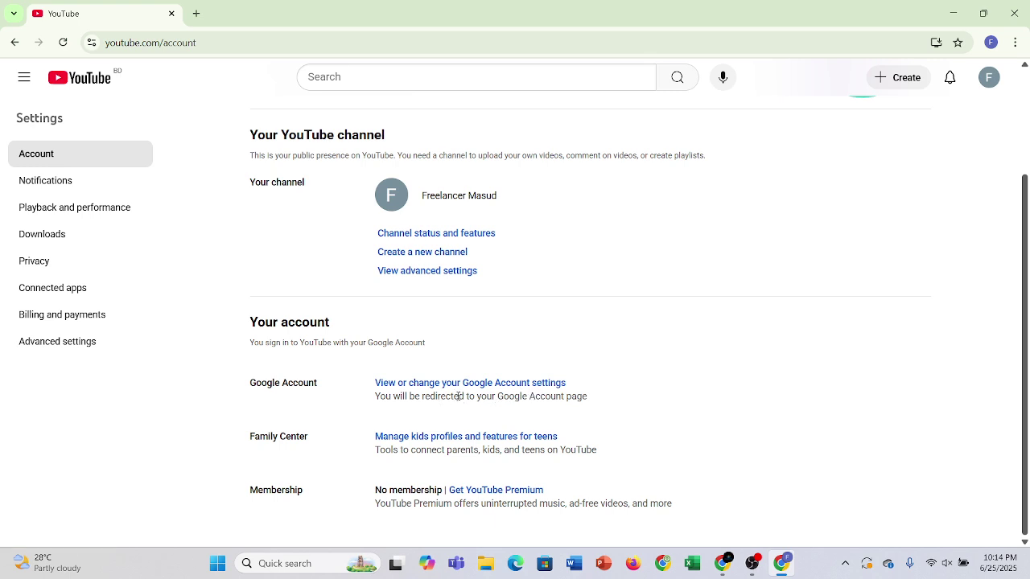
left_click(563, 383)
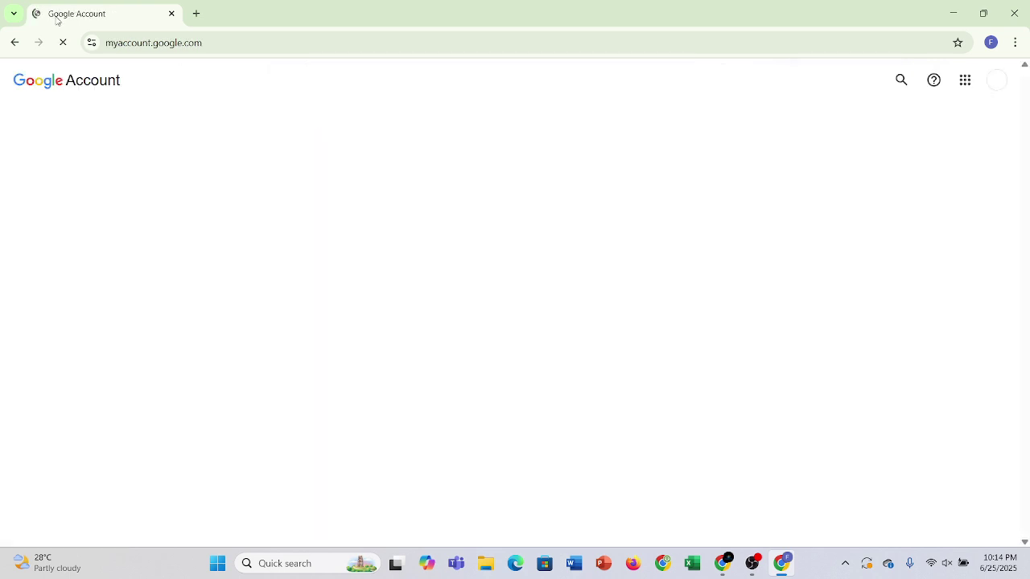
scroll(455, 306, "down", 2)
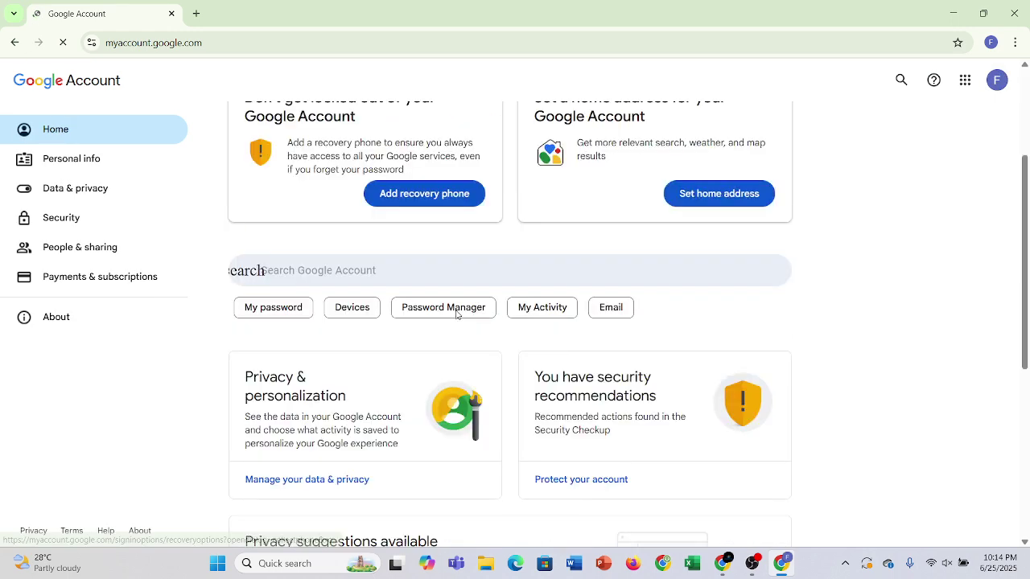
scroll(455, 306, "up", 2)
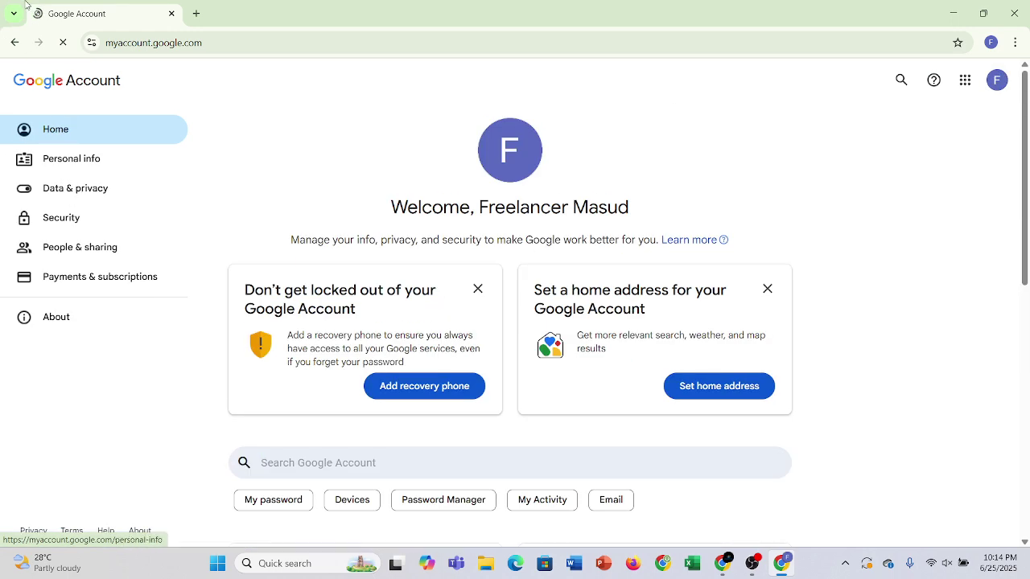
left_click(13, 44)
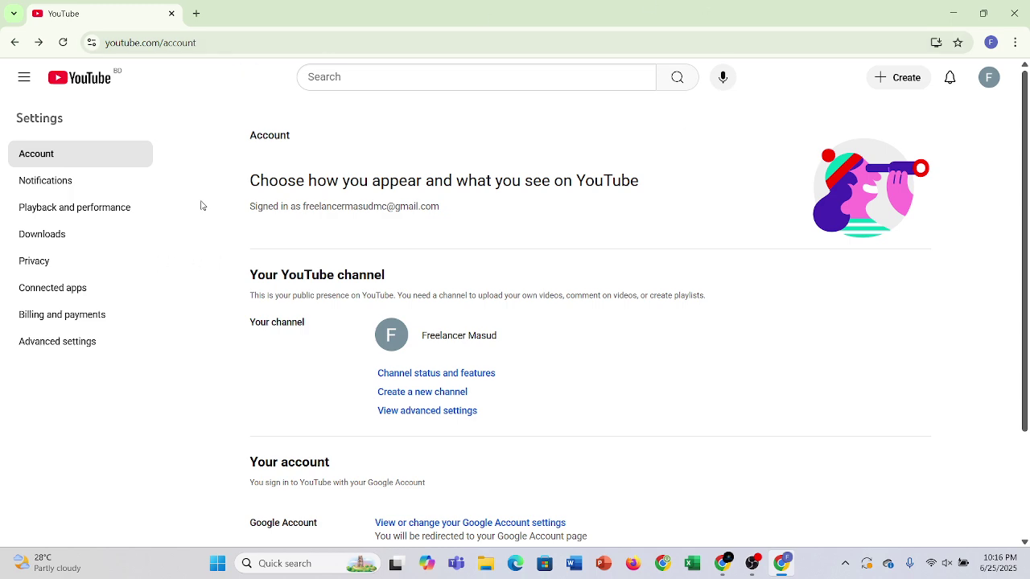
Open YouTube's Advanced settings with the user ID, channel ID and the move and delete channel options
scroll(352, 224, "down", 2)
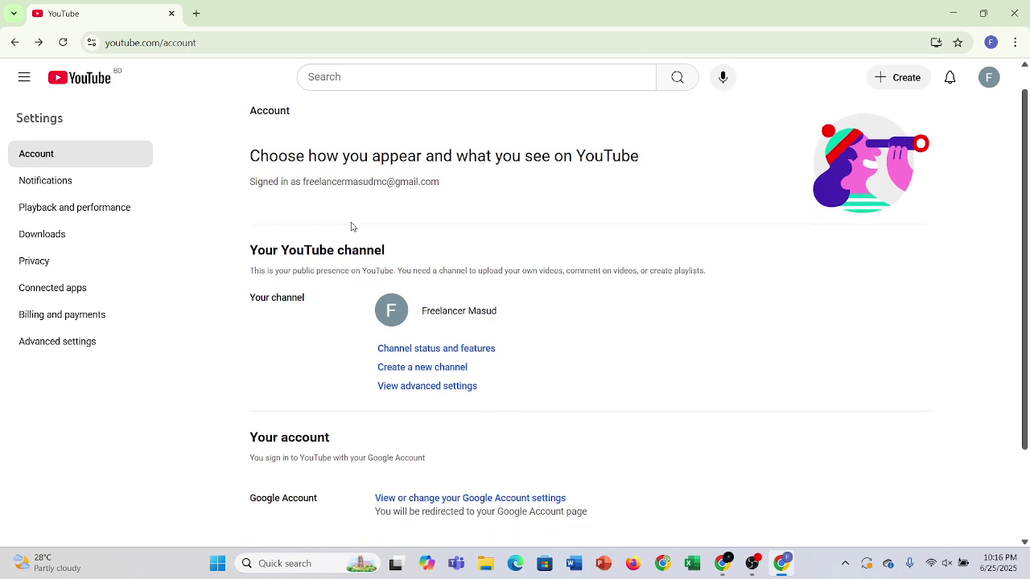
left_click(74, 349)
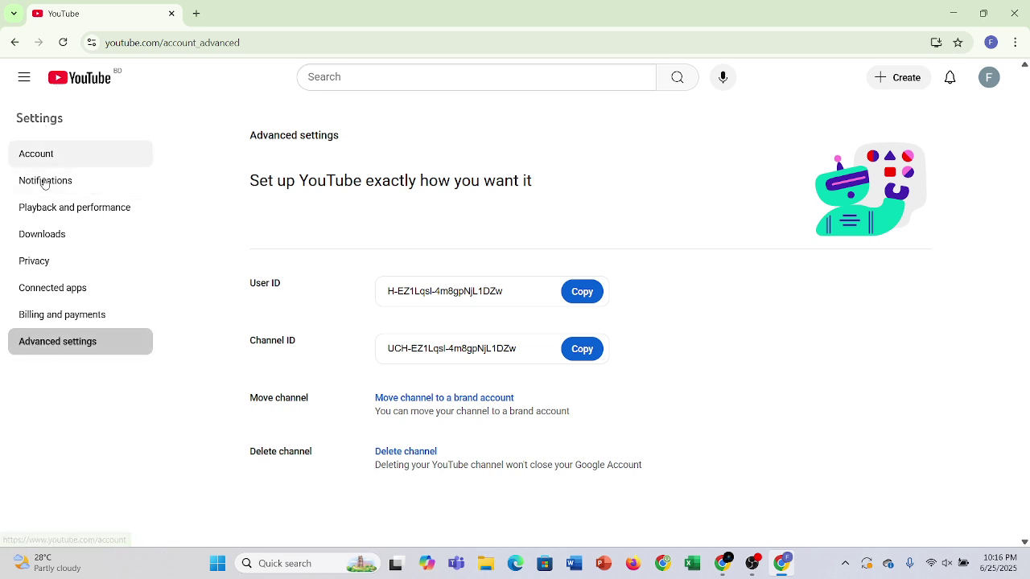
Show the Advanced settings page again and highlight the whole User ID value
left_click(44, 345)
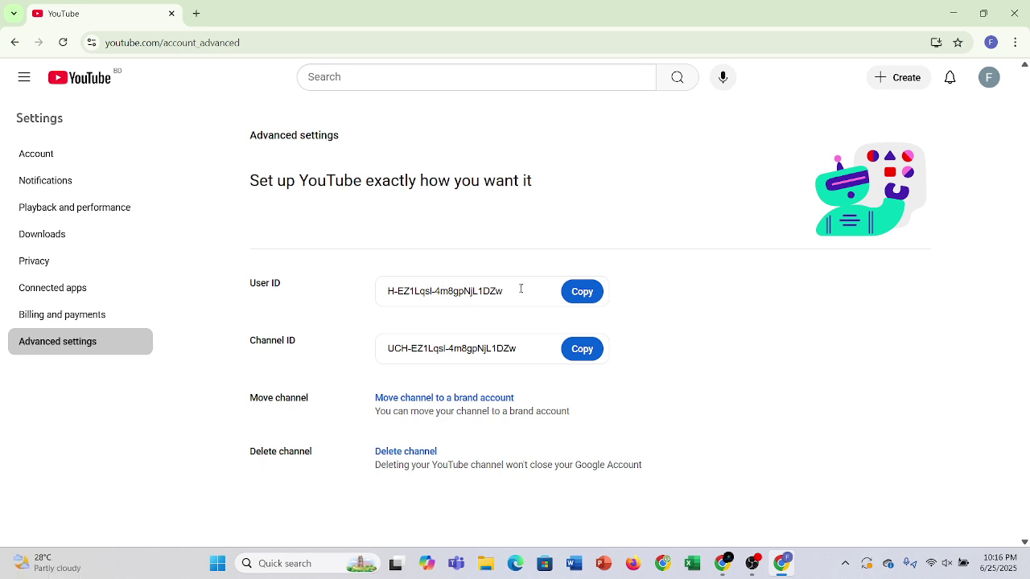
left_click(420, 294)
triple_click(389, 304)
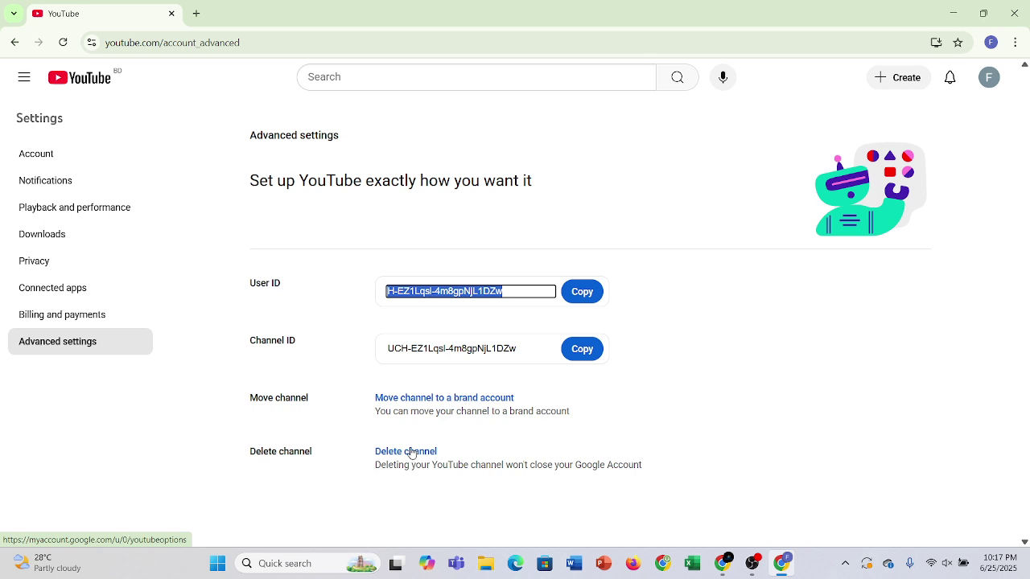
Look through the Billing and payments, Connected apps, Privacy, Downloads, and Playback and performance settings, ending with the full Account page
left_click(80, 311)
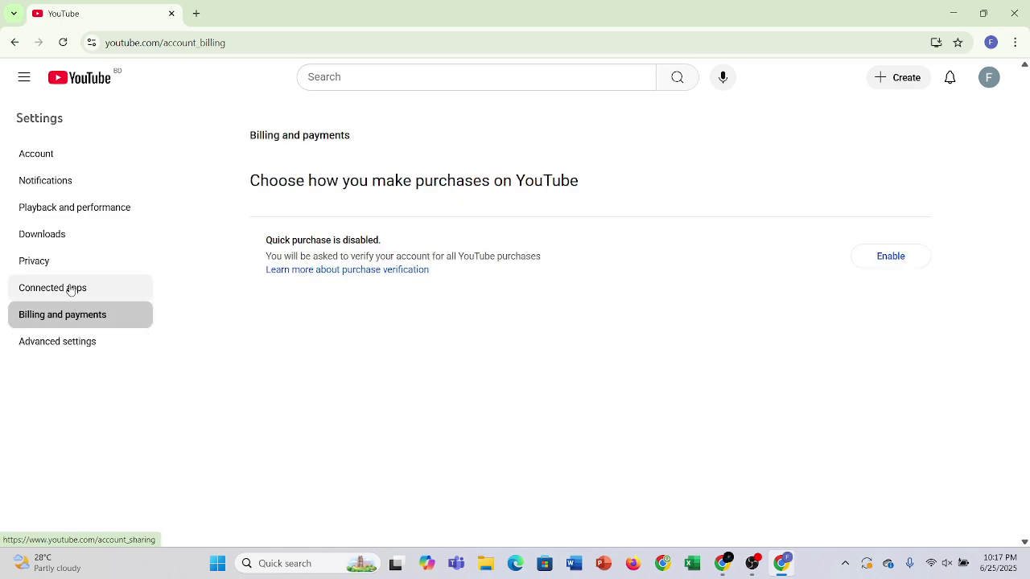
left_click(71, 286)
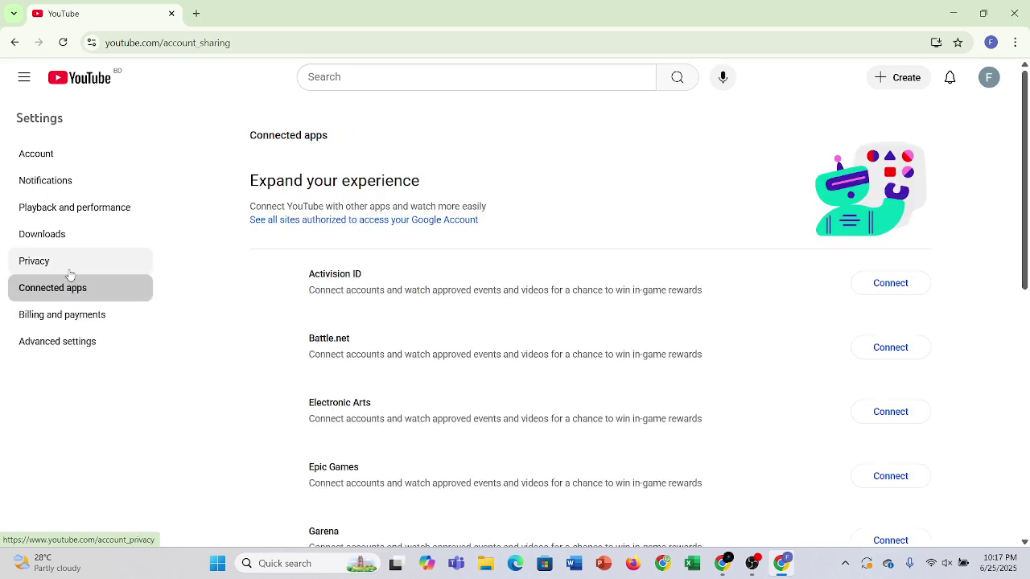
left_click(67, 267)
left_click(80, 248)
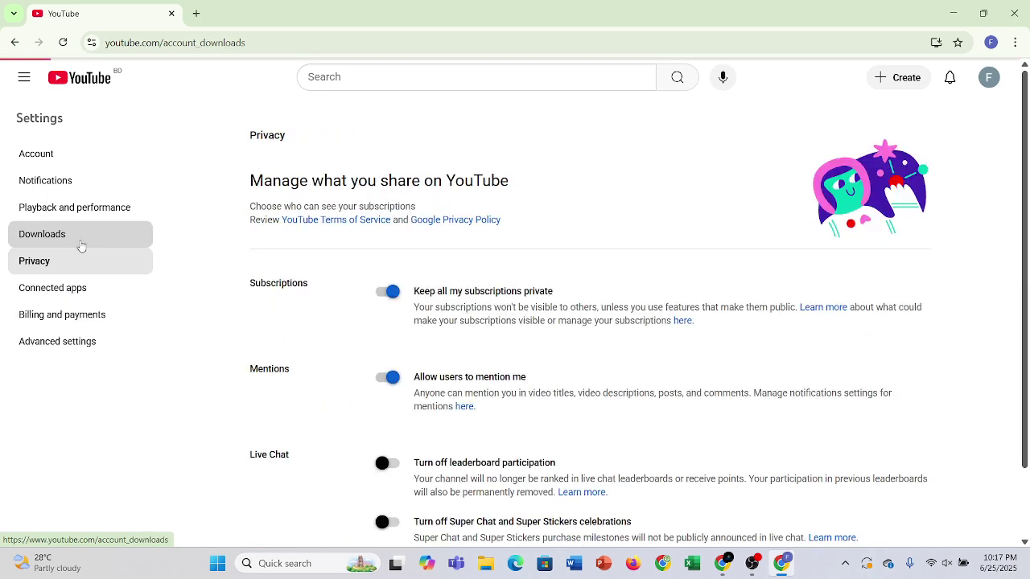
left_click(88, 209)
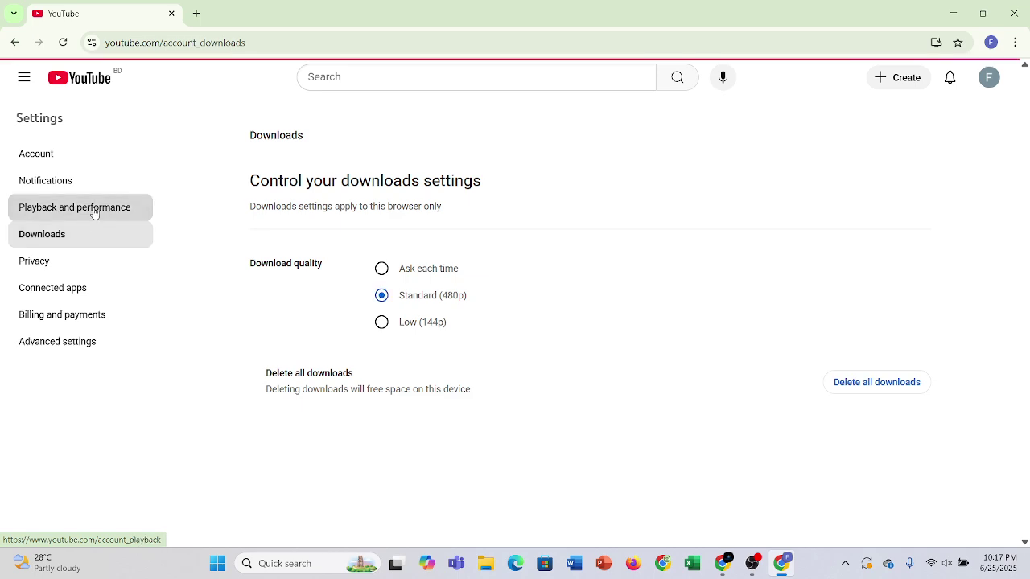
left_click(63, 156)
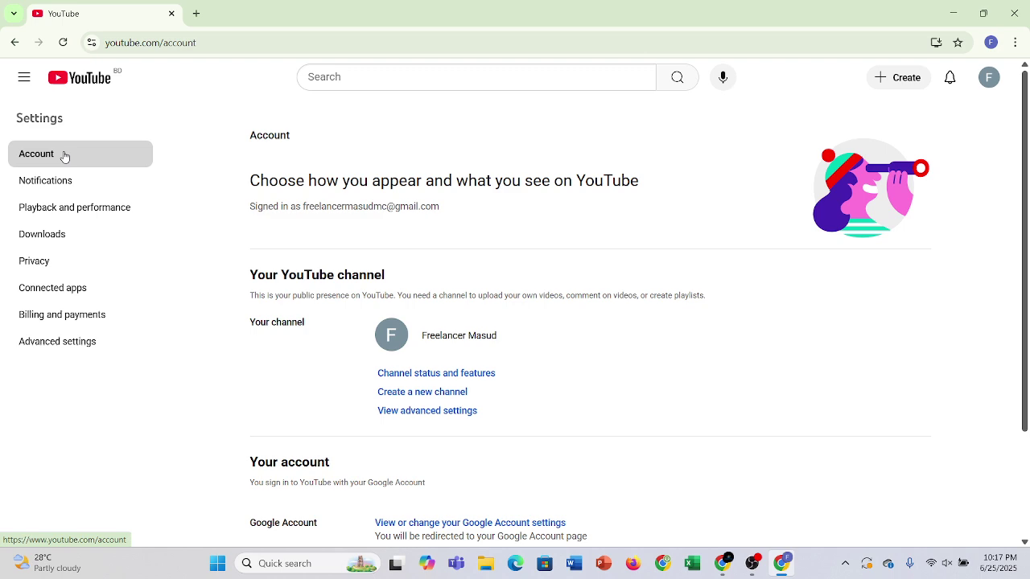
scroll(530, 339, "down", 2)
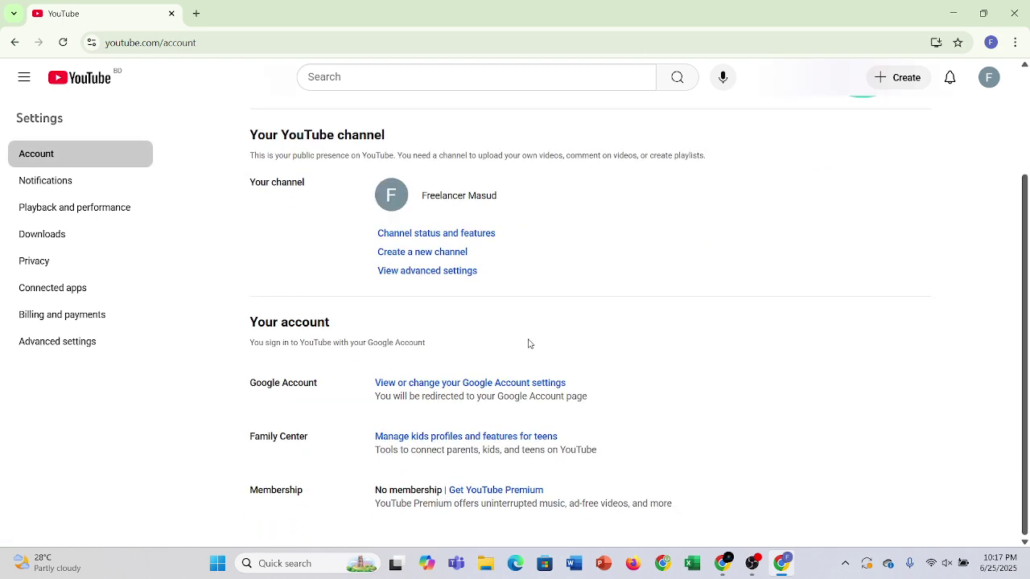
scroll(530, 364, "up", 2)
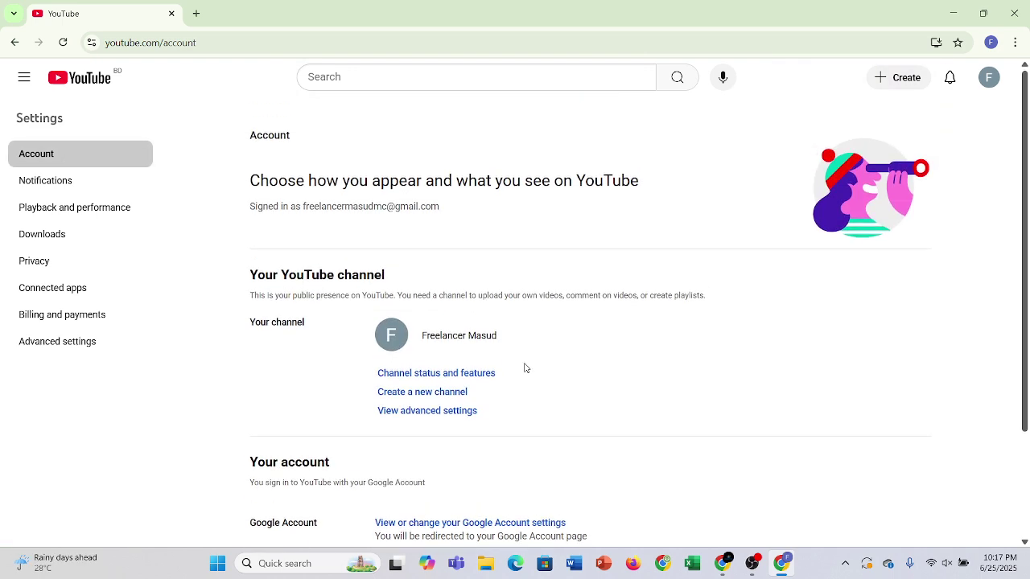
Find YouTube Studio in YouTube's main navigation and open the channel dashboard there
left_click(17, 78)
left_click(20, 78)
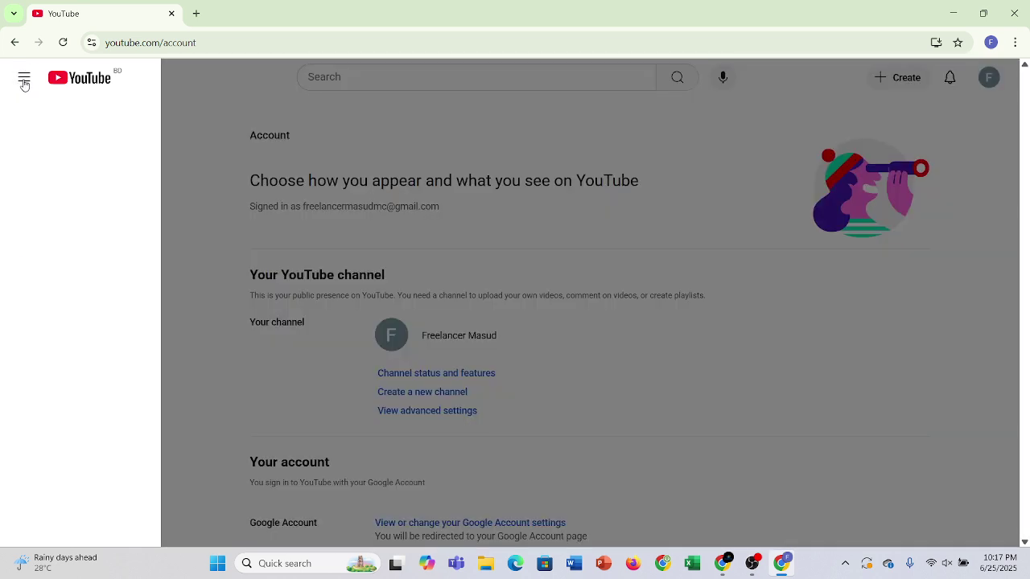
left_click(25, 80)
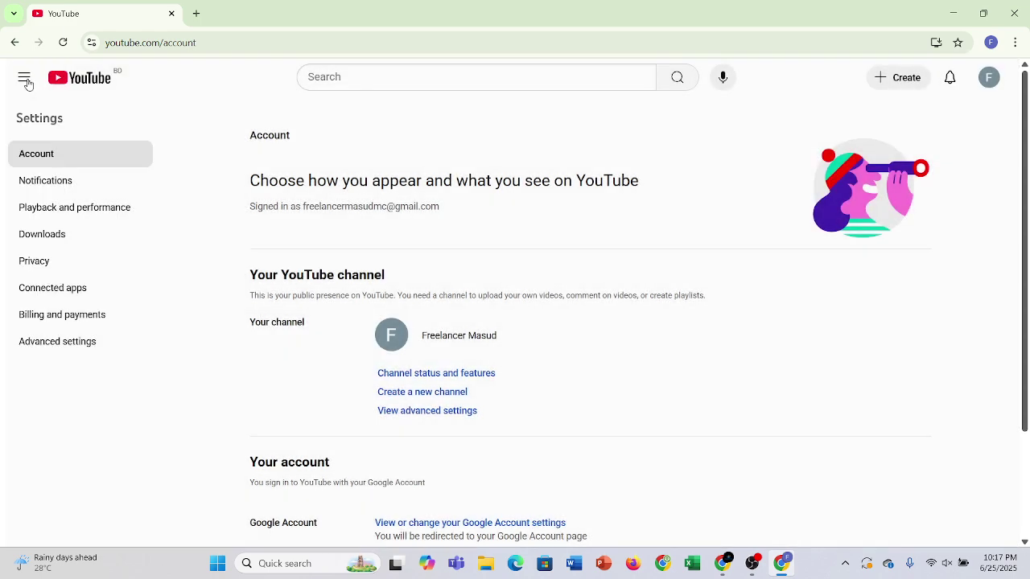
left_click(25, 80)
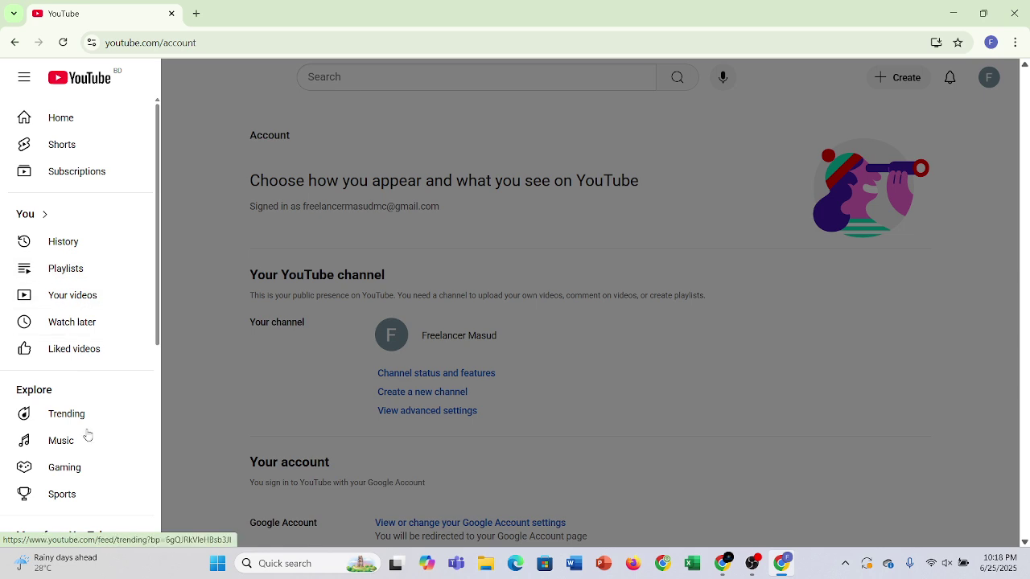
scroll(121, 277, "down", 1)
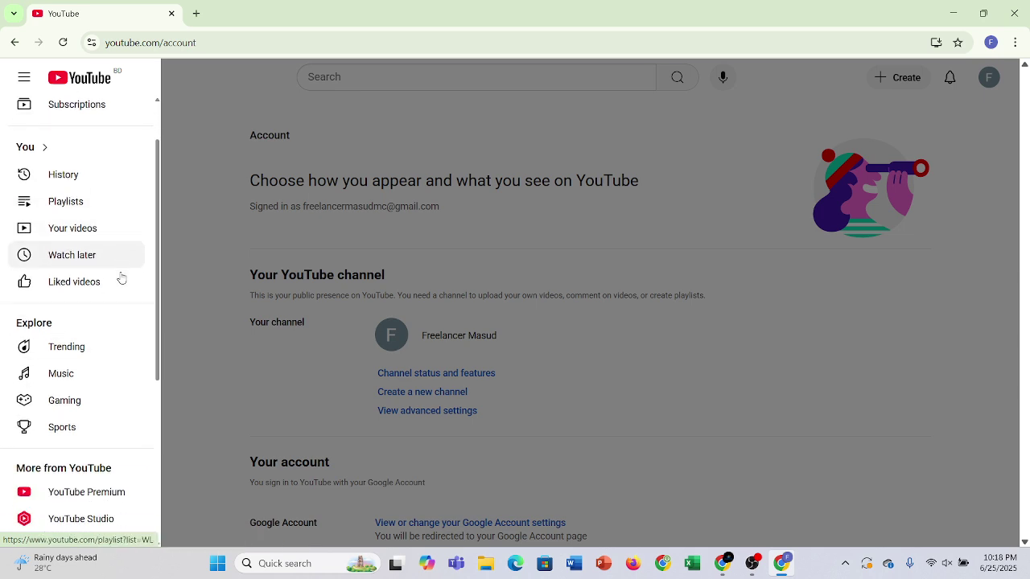
scroll(121, 341, "down", 4)
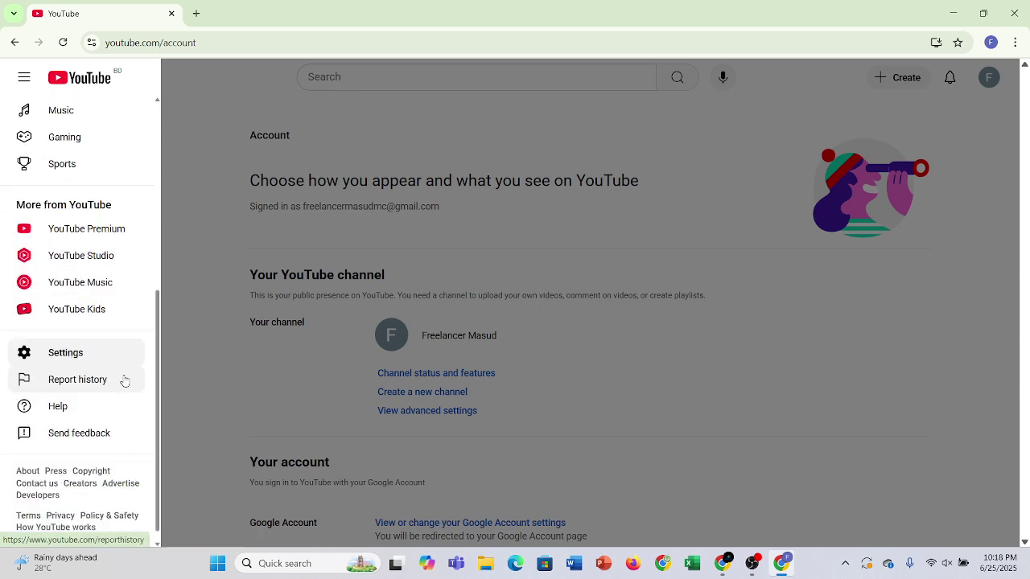
scroll(111, 358, "up", 1)
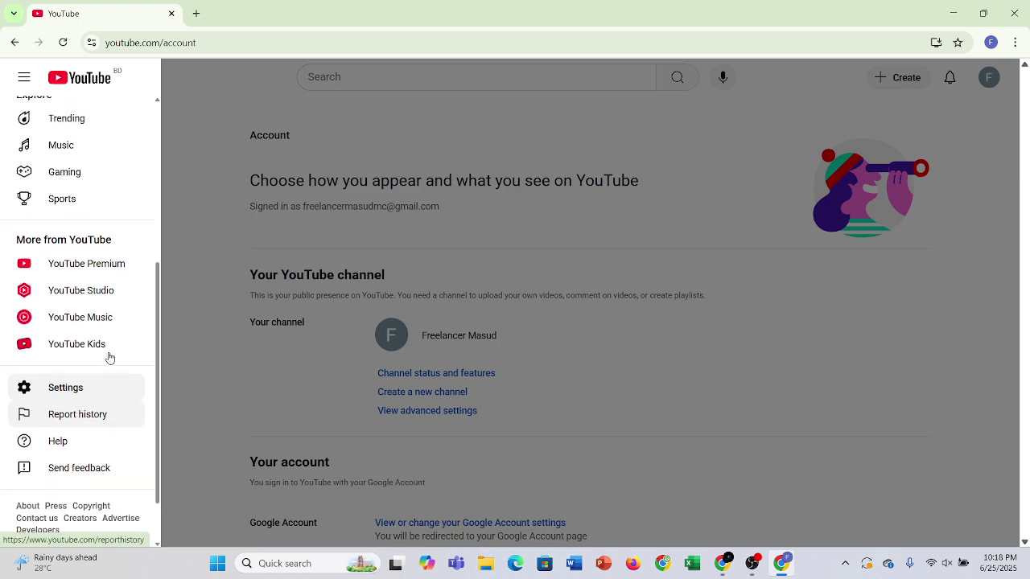
left_click(97, 294)
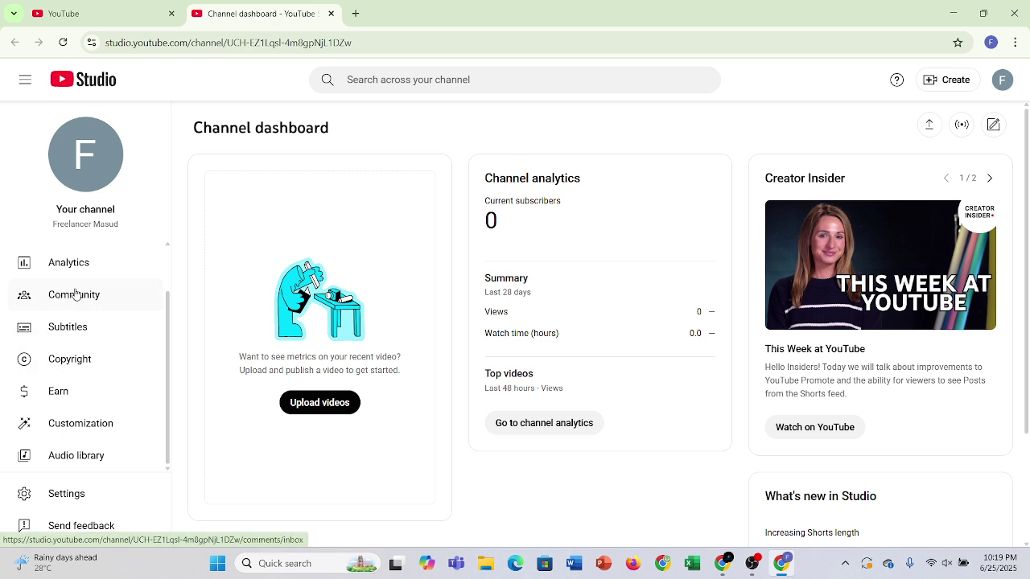
View the Channel copyright page, and show the Studio Settings dialog before closing it
left_click(69, 362)
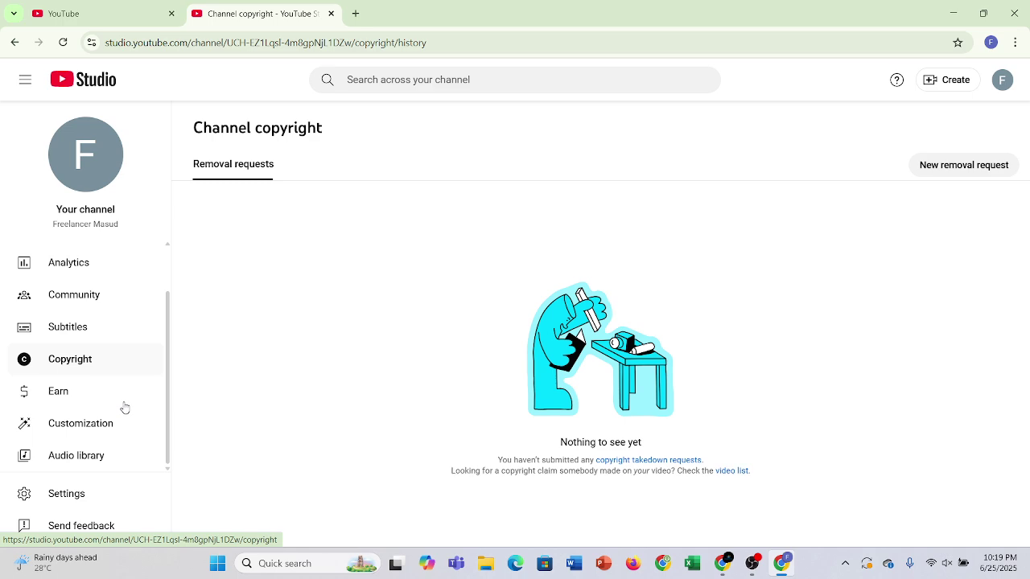
left_click(71, 497)
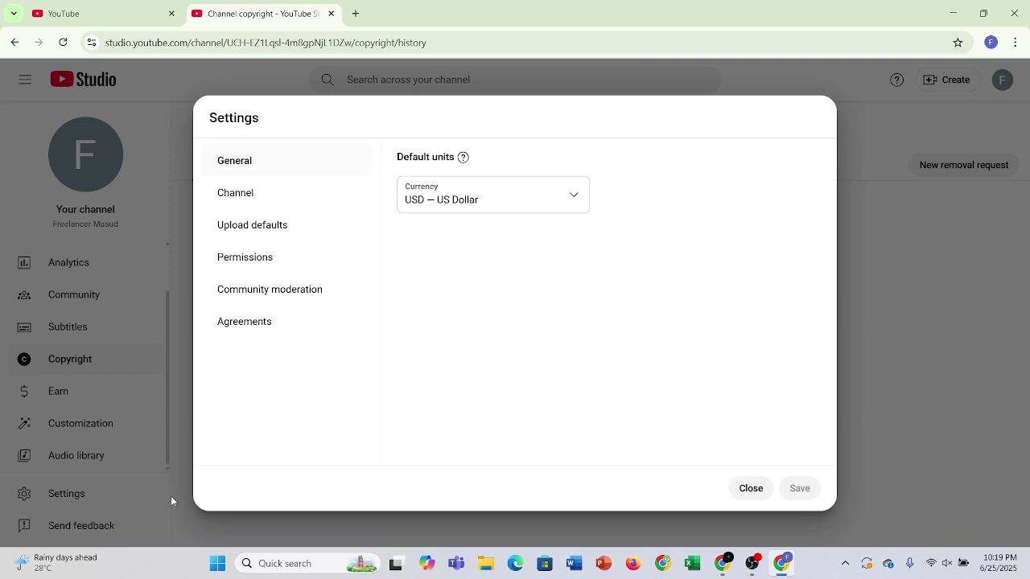
left_click(748, 489)
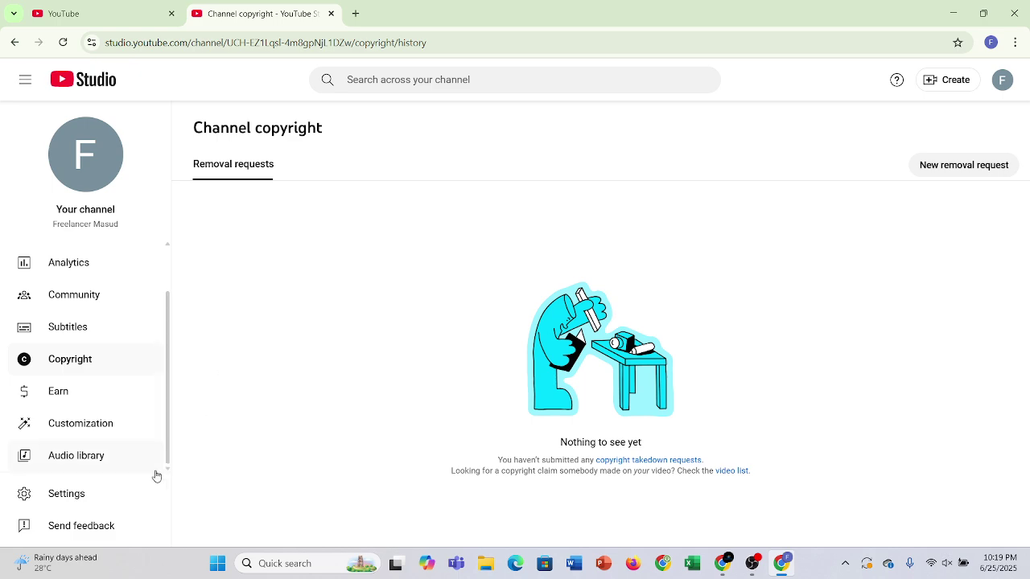
Reopen the Studio Settings, look at the available default currencies and close the dialog
left_click(69, 494)
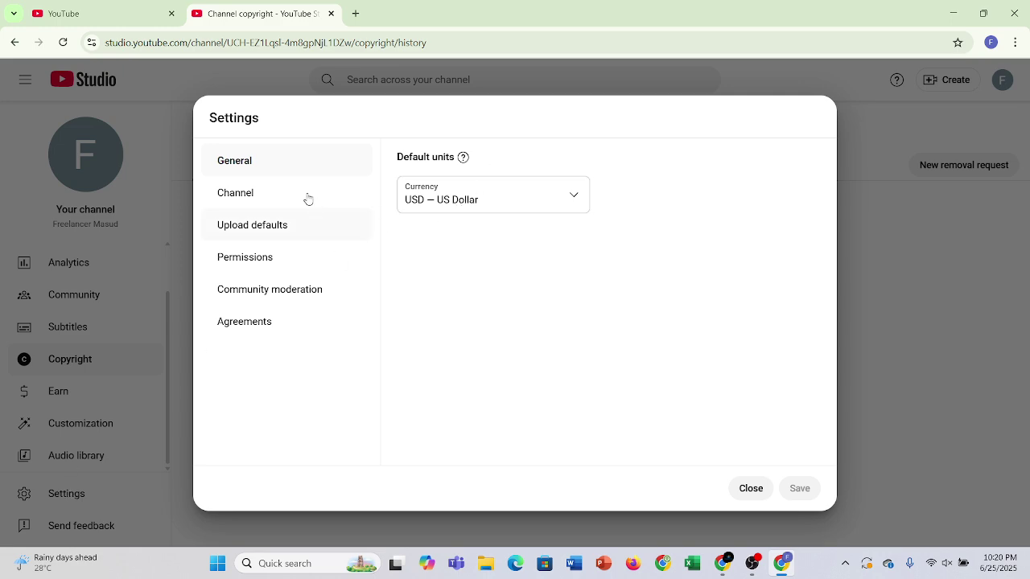
mouse_move(463, 161)
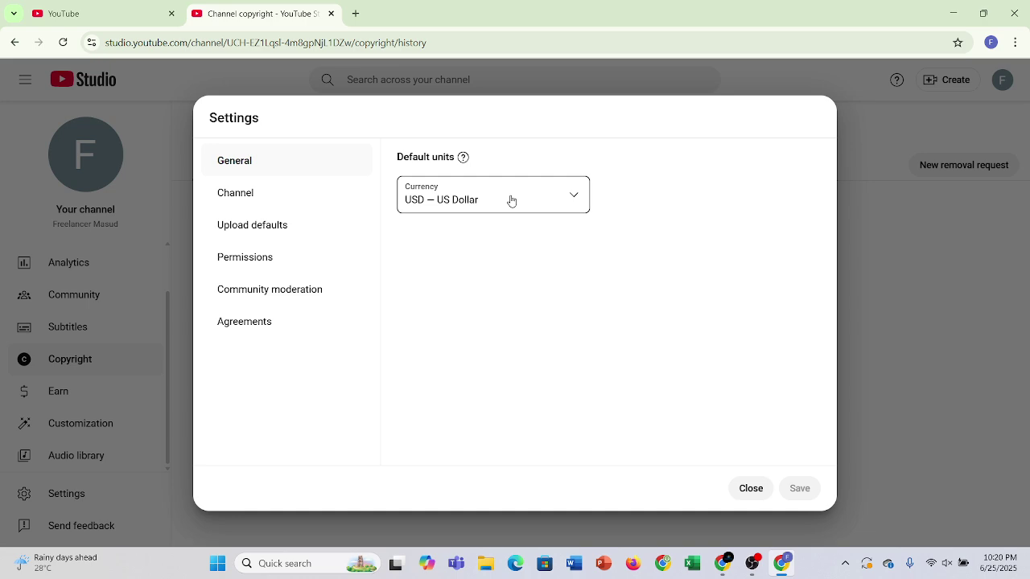
left_click(568, 198)
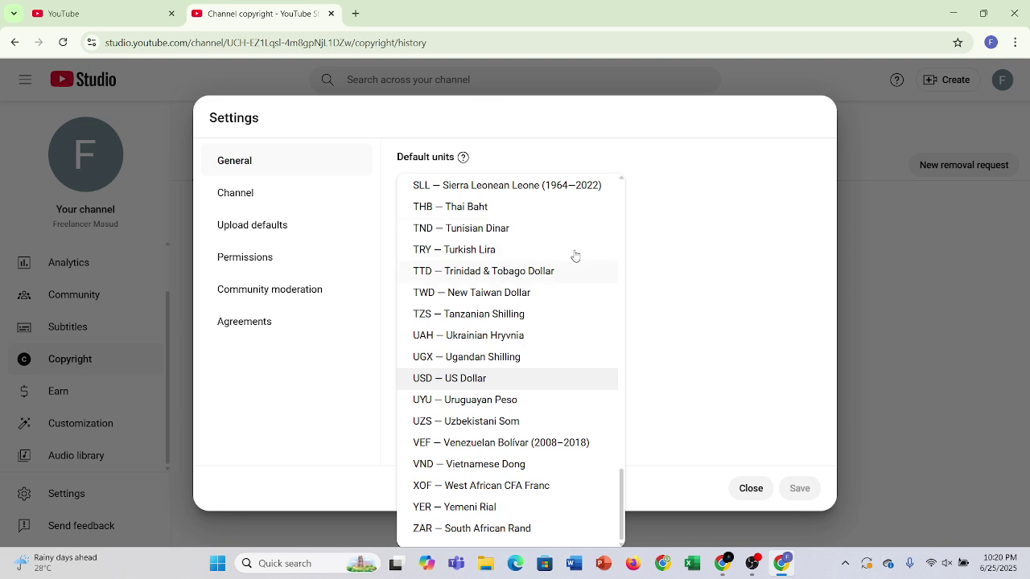
left_click(724, 220)
left_click(749, 489)
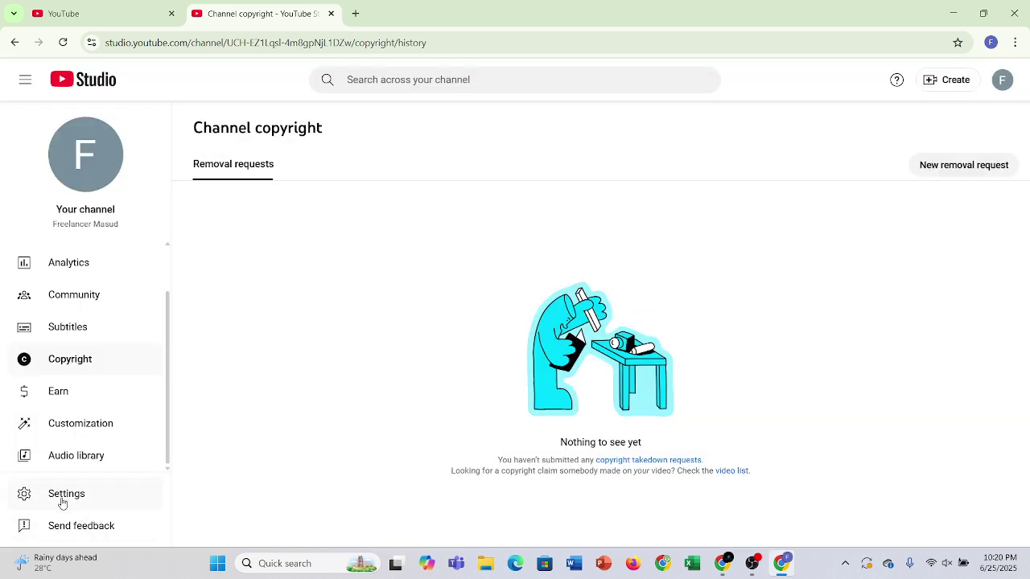
Set the default currency in the Studio's general settings to BDT — Bangladeshi Taka
left_click(59, 494)
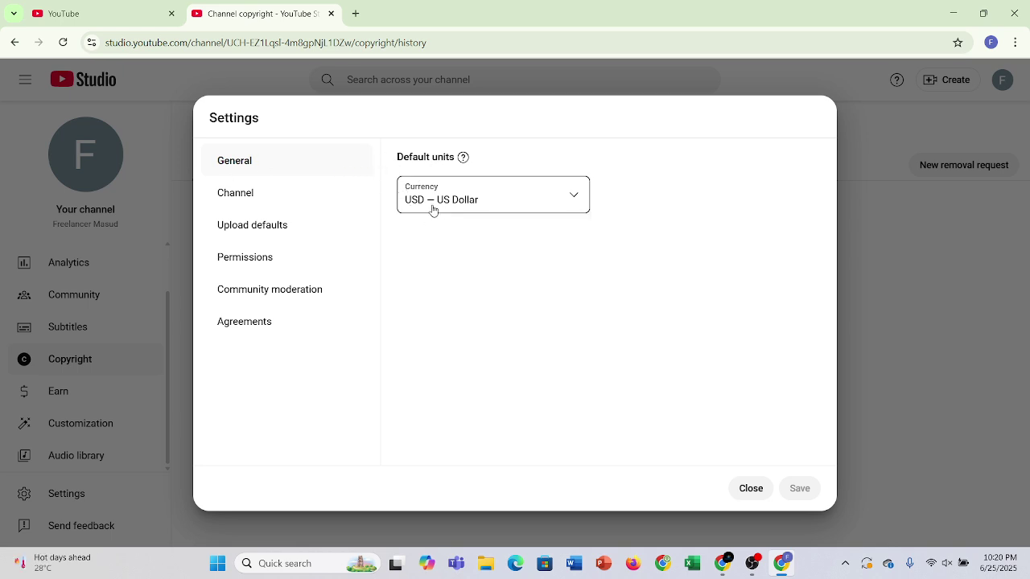
left_click(524, 200)
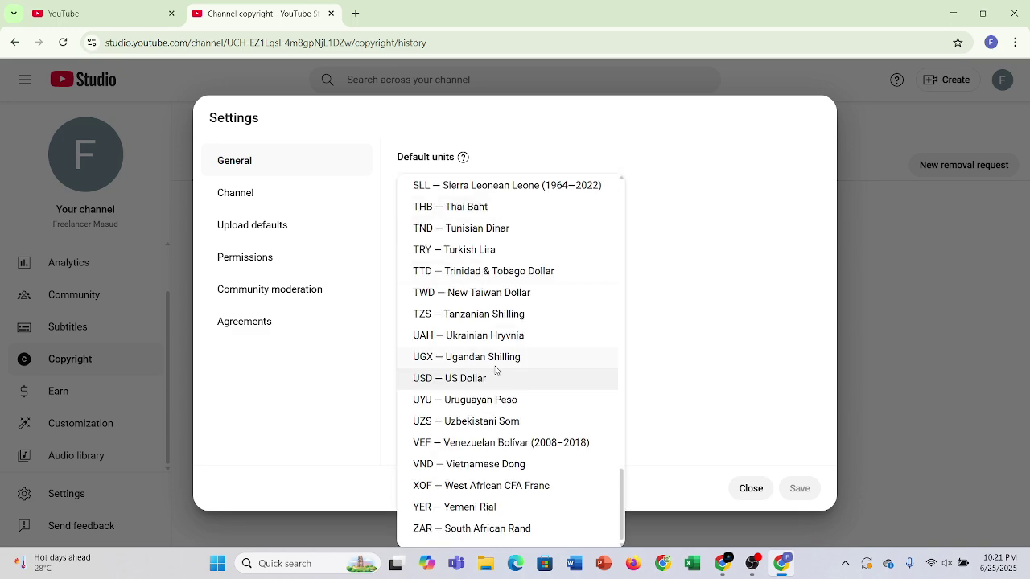
scroll(496, 370, "up", 10)
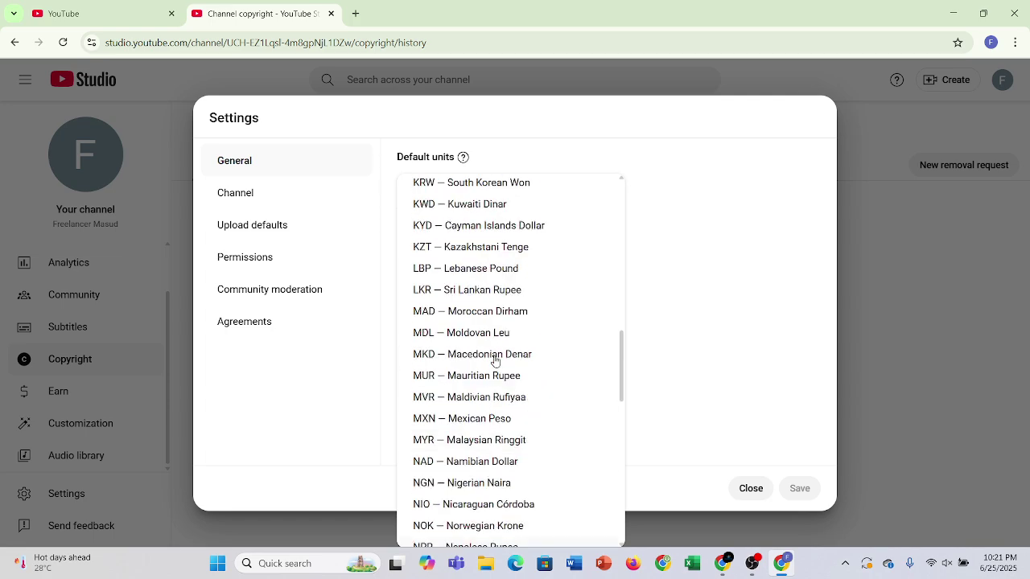
scroll(489, 357, "up", 3)
scroll(490, 358, "down", 3)
scroll(482, 346, "up", 6)
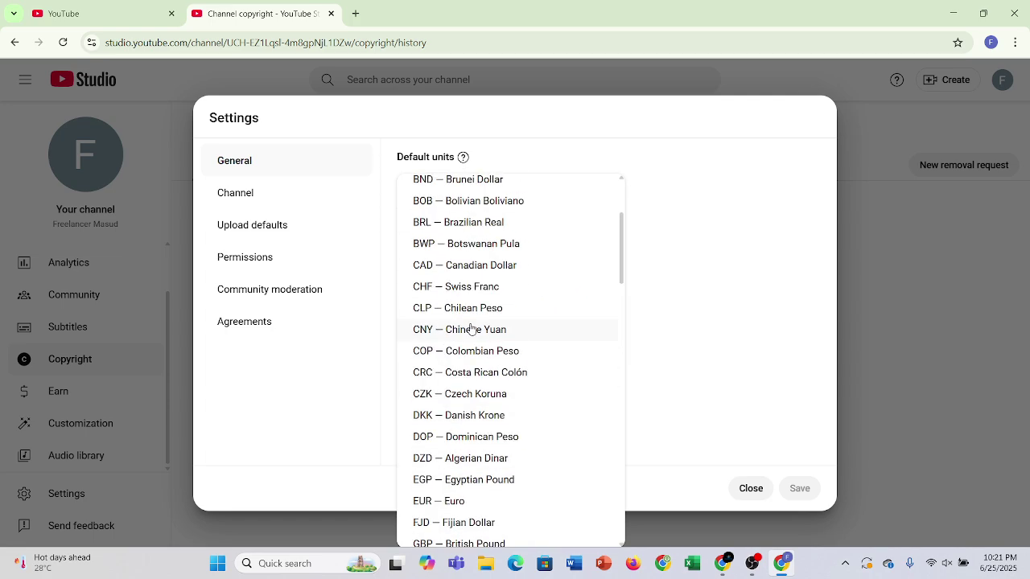
scroll(472, 329, "up", 3)
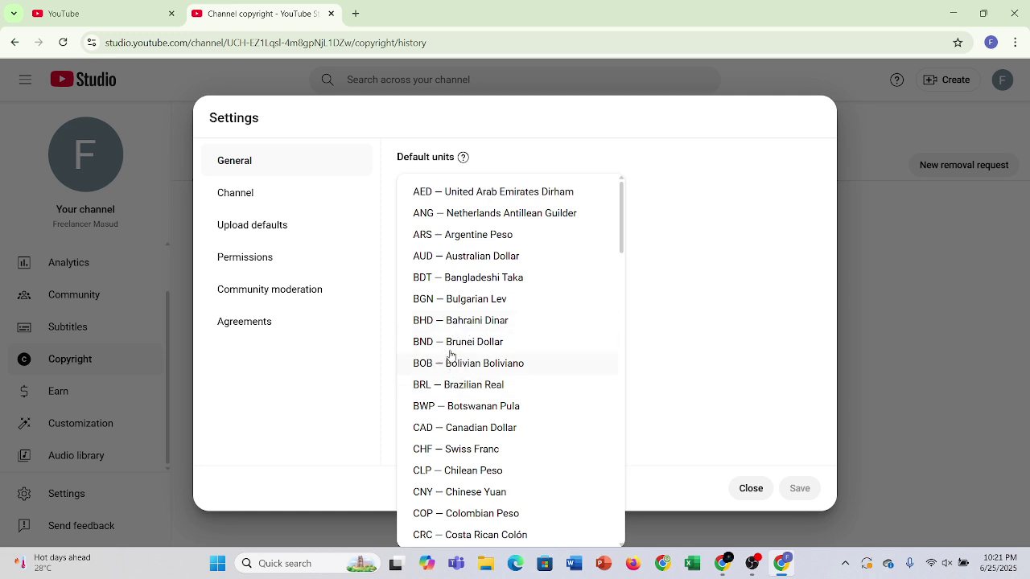
left_click(443, 278)
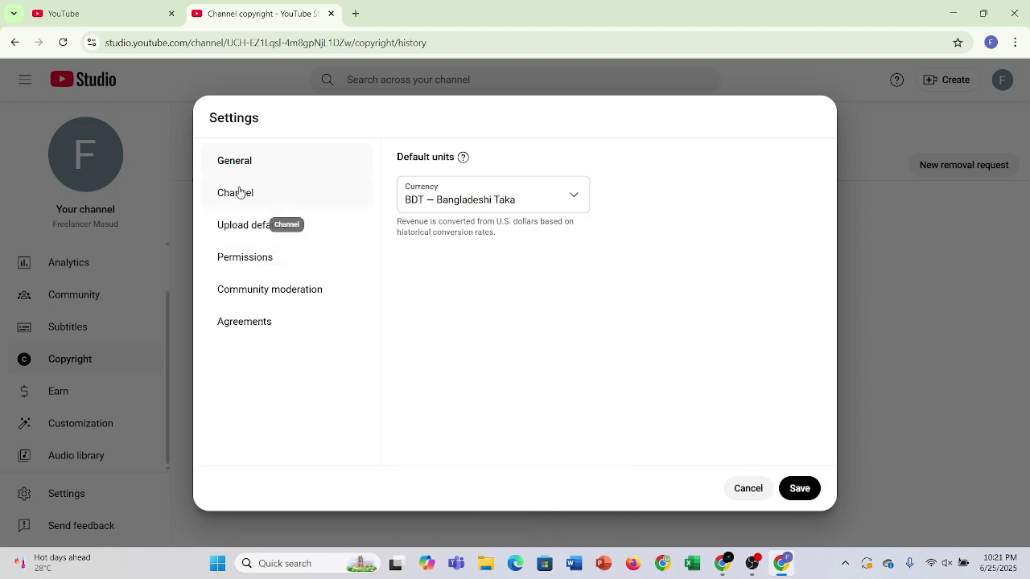
Set the country of residence to Bangladesh in the channel's basic info
left_click(269, 237)
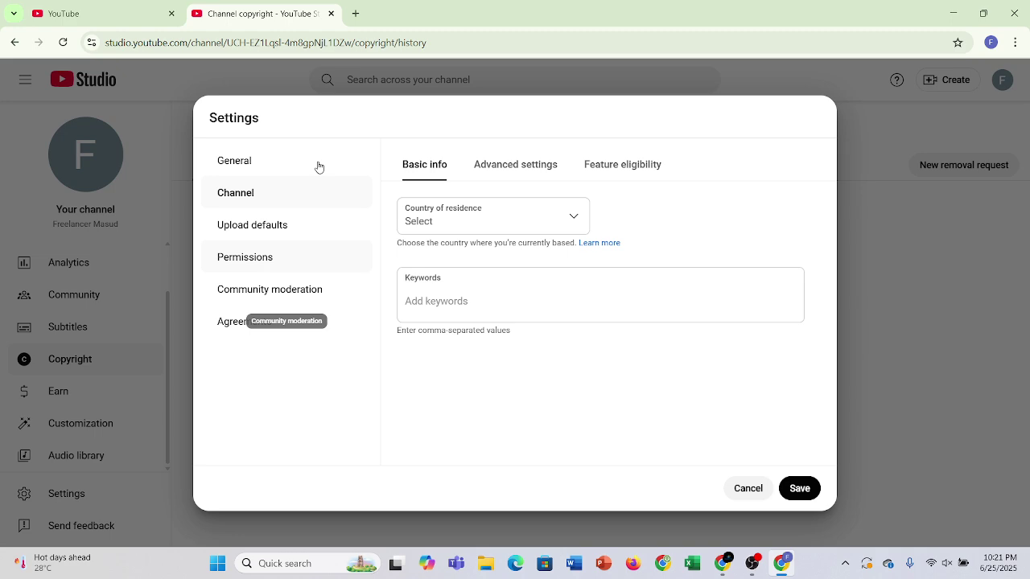
left_click(543, 220)
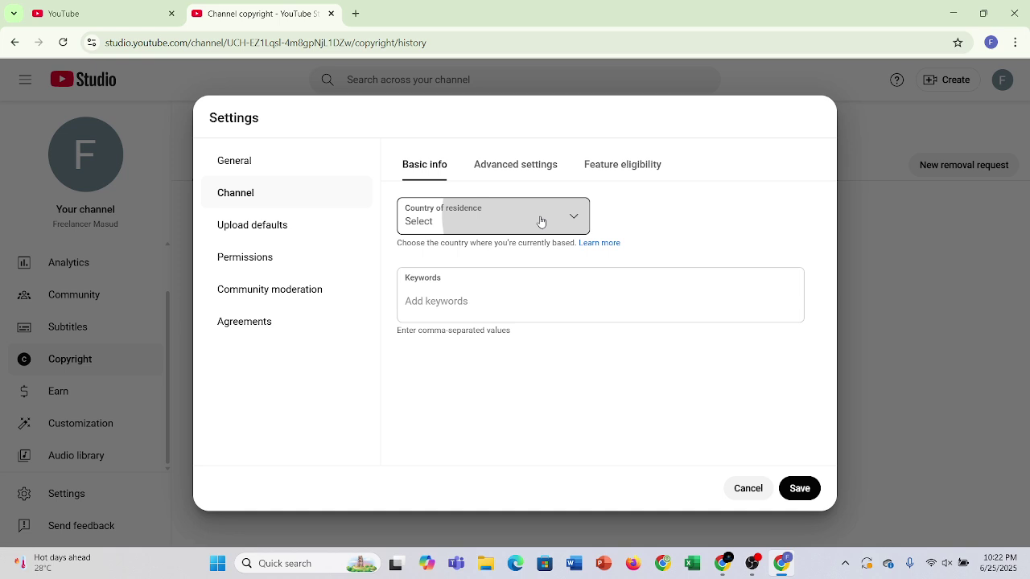
left_click(540, 221)
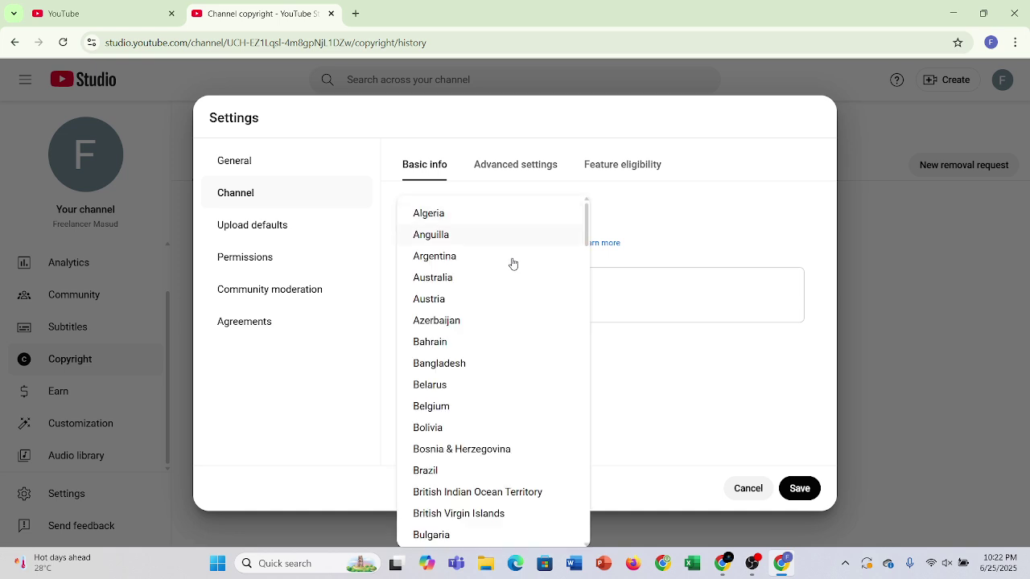
left_click(448, 365)
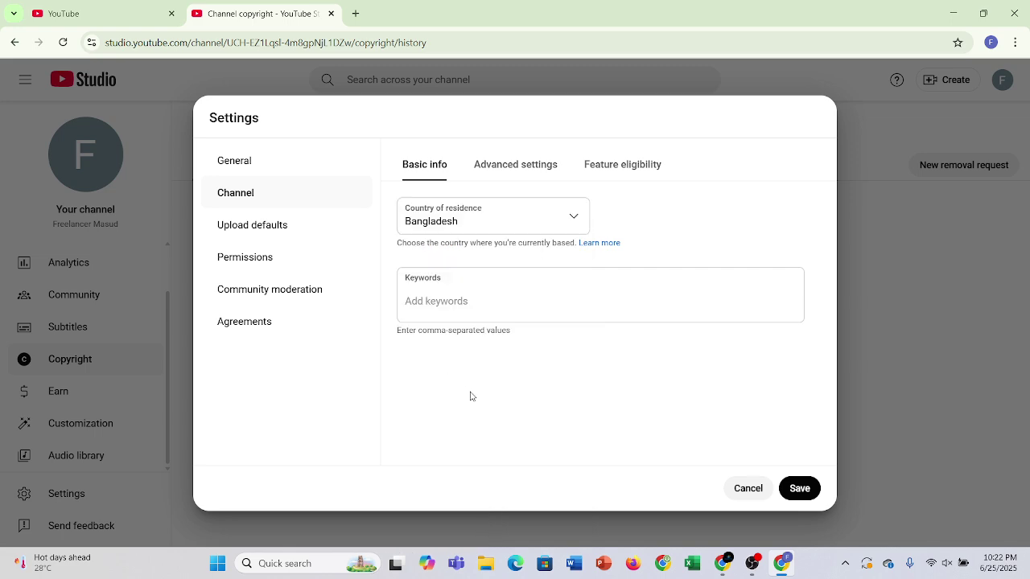
Point out the empty Keywords field and view the channel's Advanced settings with the audience options
left_click(452, 297)
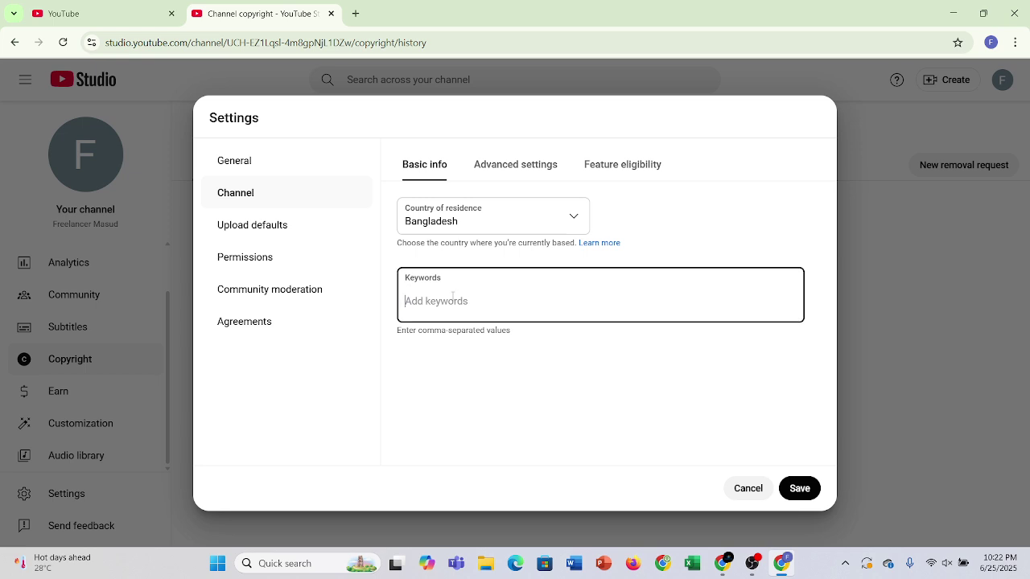
left_click(513, 174)
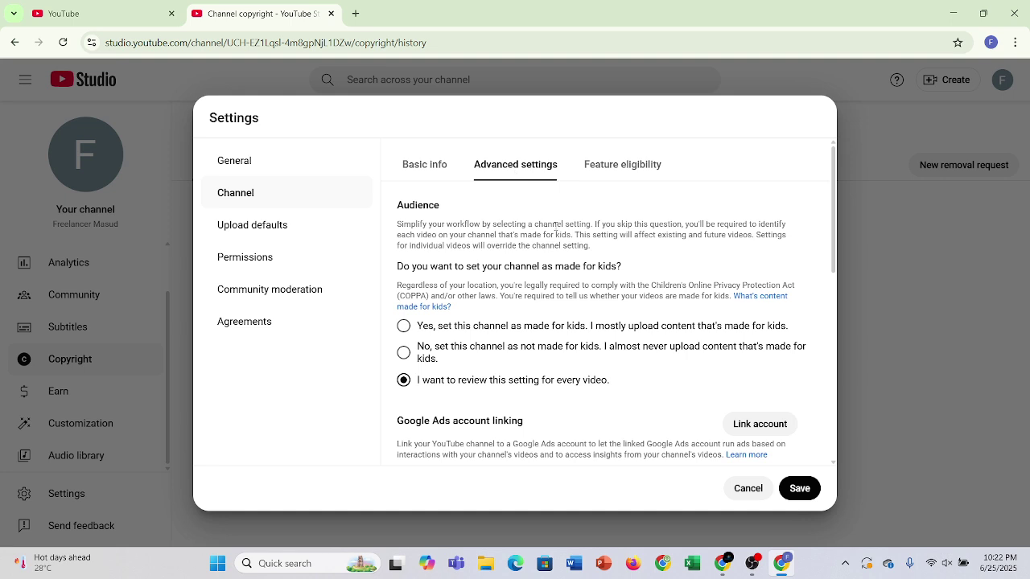
Review the channel's basic info, advanced settings and feature eligibility, expanding the Standard features details
left_click(426, 170)
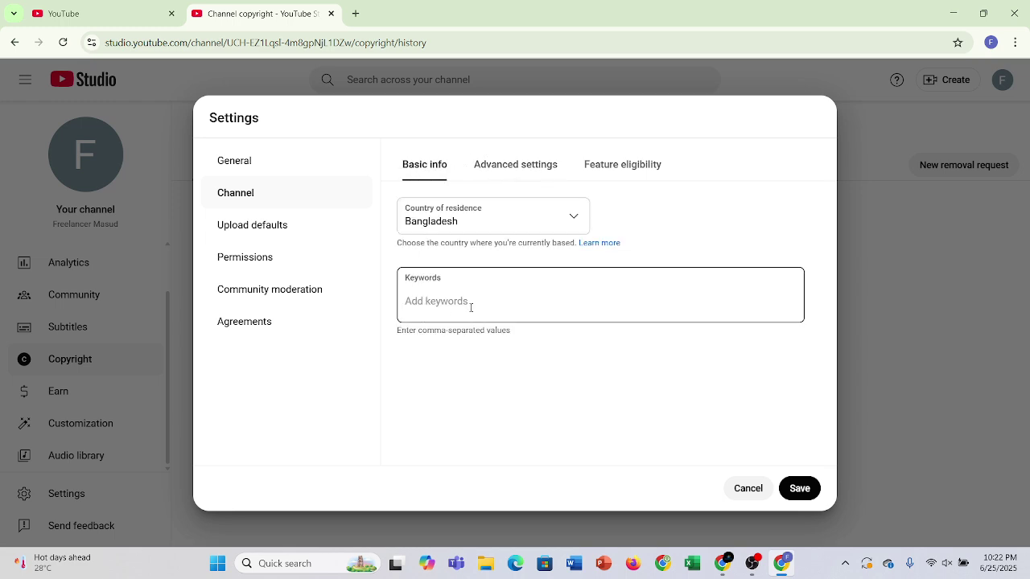
left_click(513, 164)
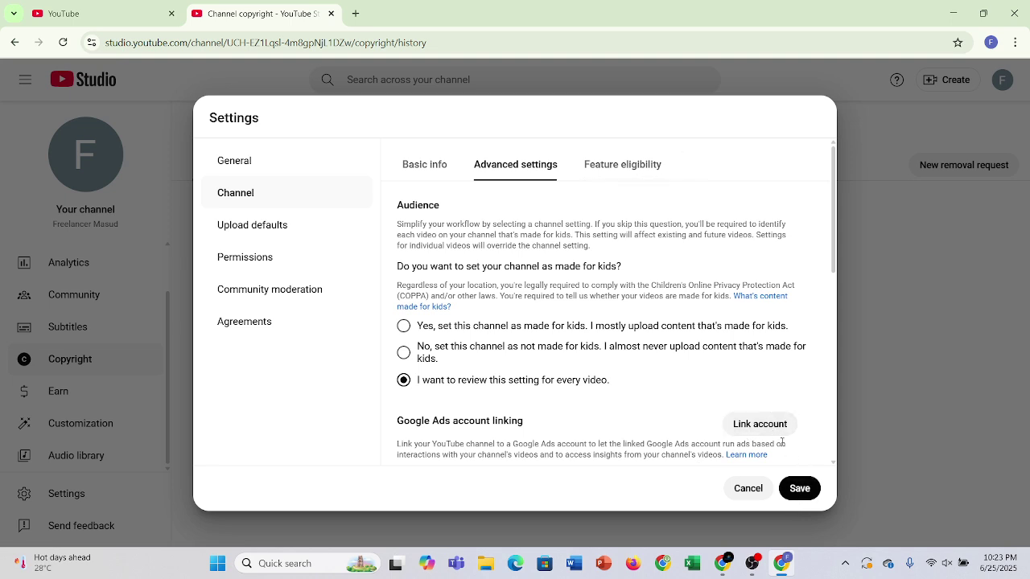
left_click(615, 176)
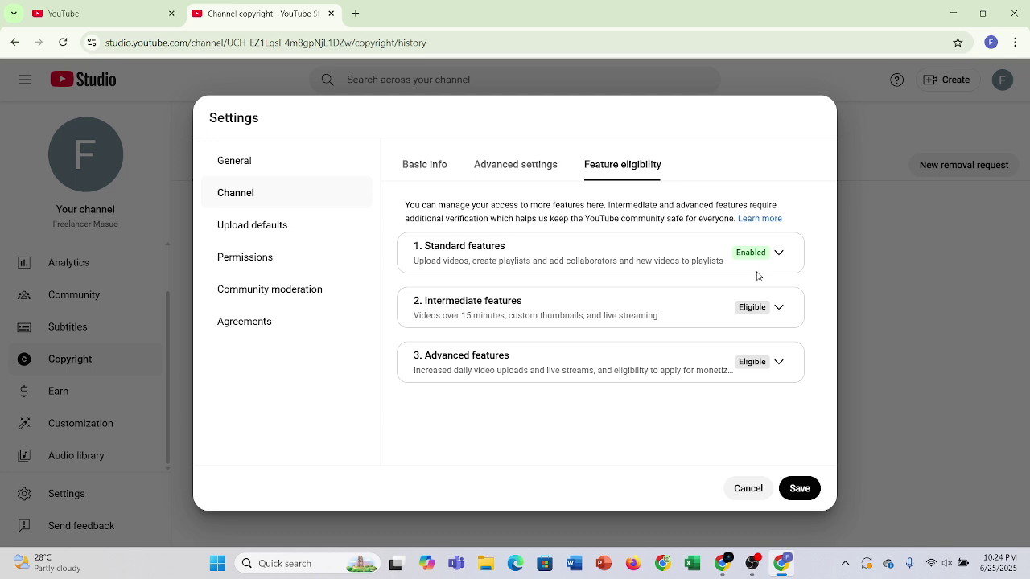
left_click(775, 254)
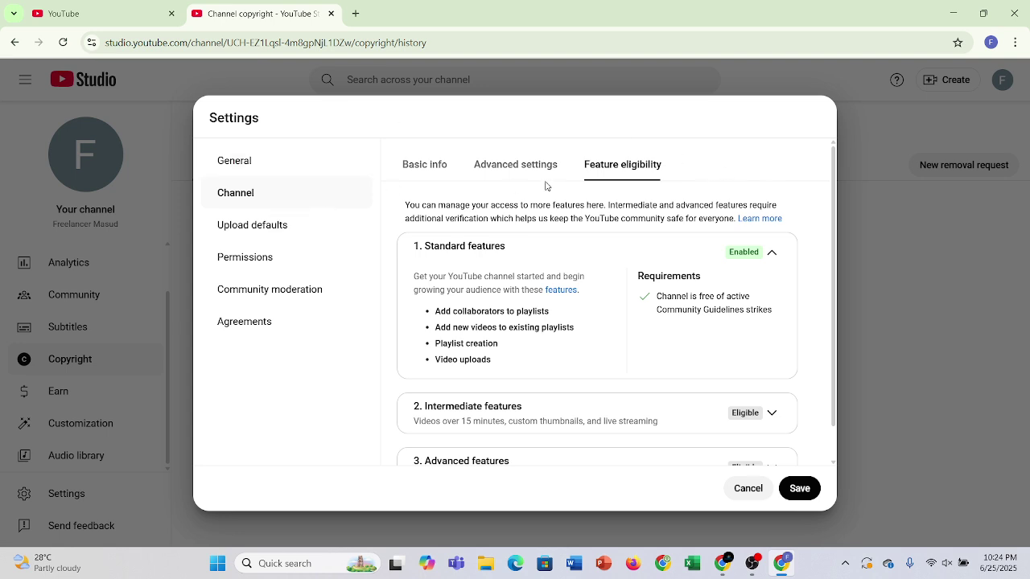
Examine the upload defaults' basic info, covering the title, description, visibility and tags fields
left_click(235, 231)
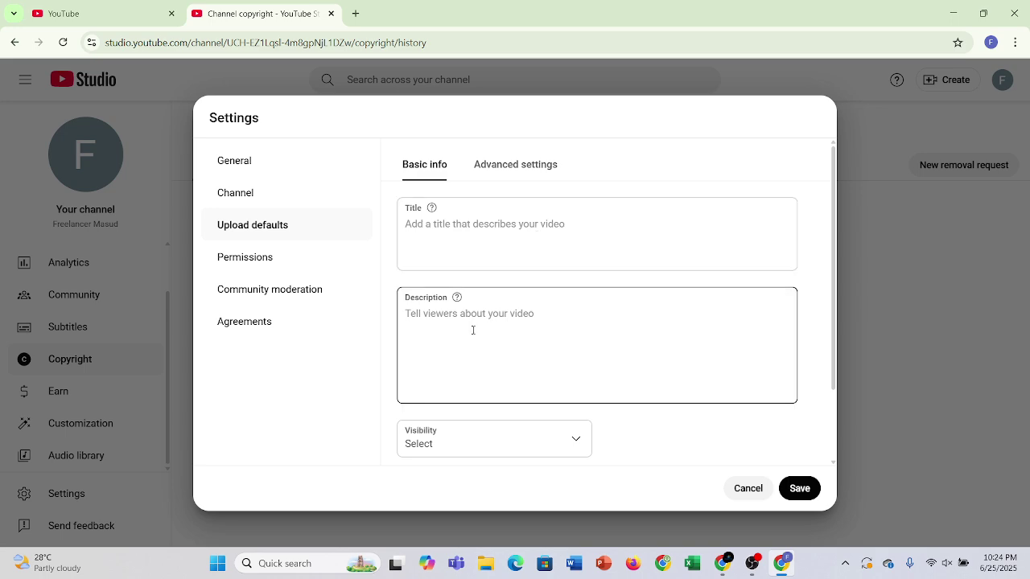
scroll(473, 330, "down", 2)
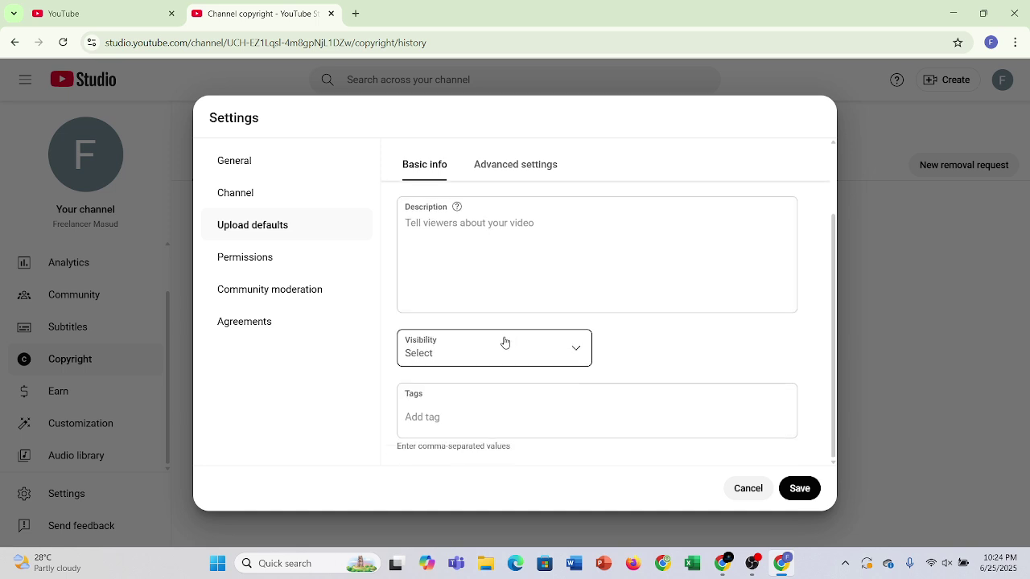
scroll(506, 341, "up", 1)
scroll(502, 350, "down", 1)
left_click(443, 407)
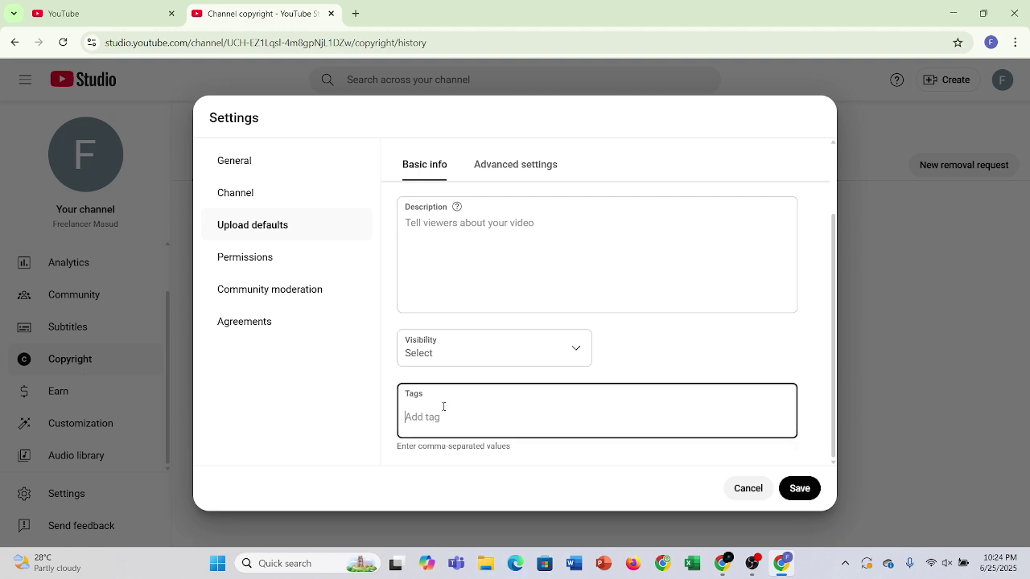
View the channel's permissions, dismissing the stream permissions notice, and close the Settings with the unsaved changes discarded
left_click(254, 266)
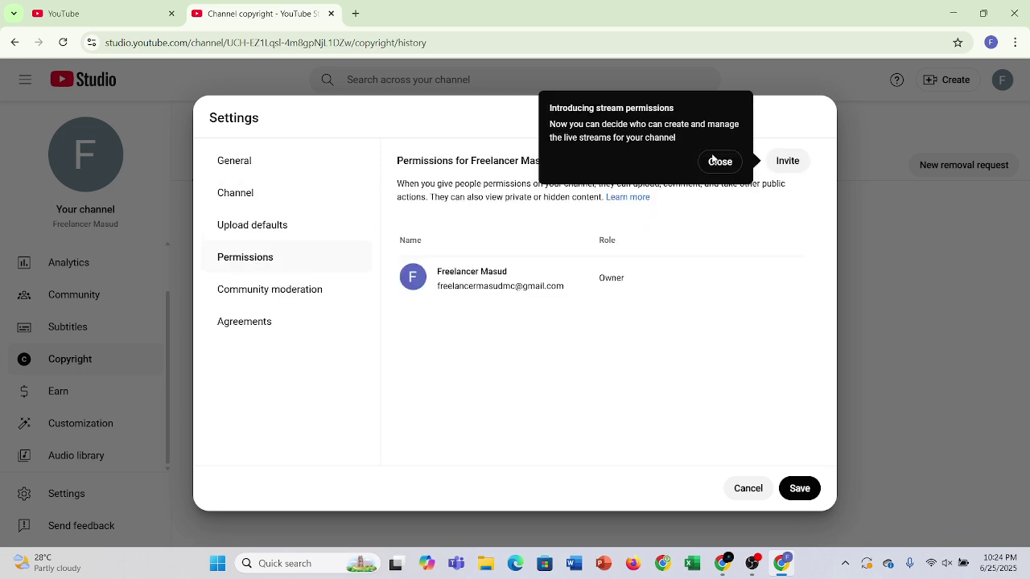
left_click(720, 163)
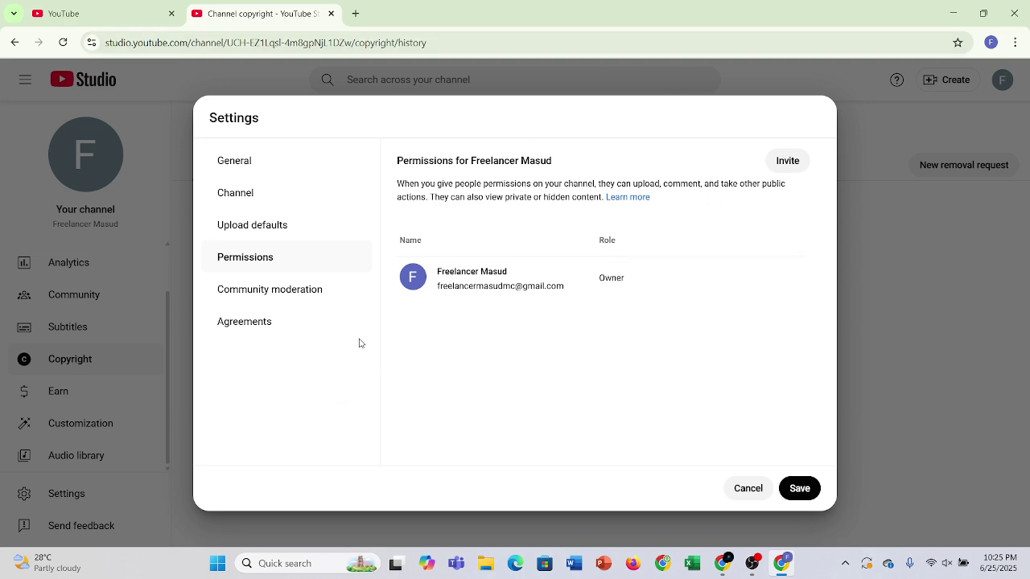
left_click(749, 493)
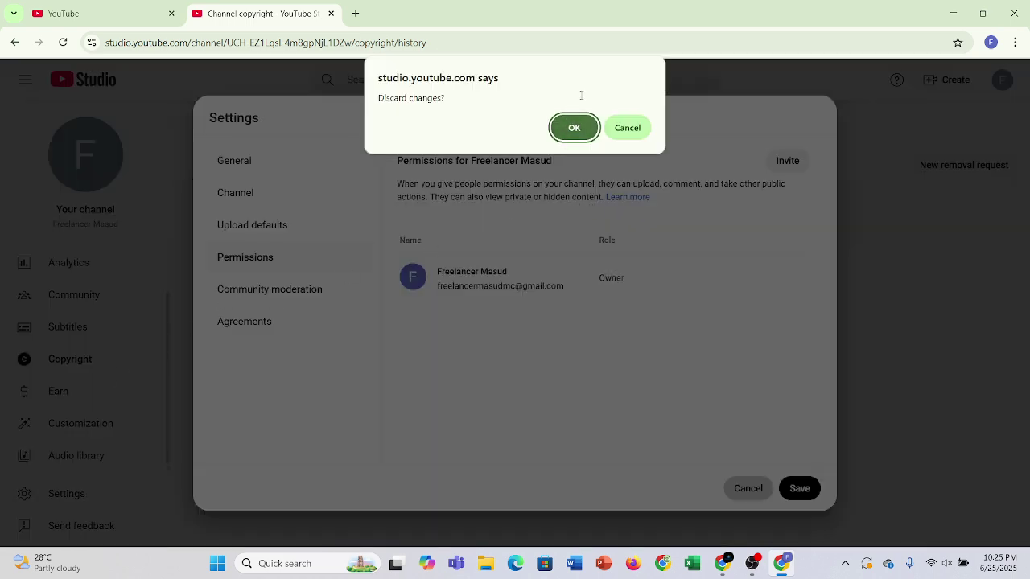
left_click(575, 126)
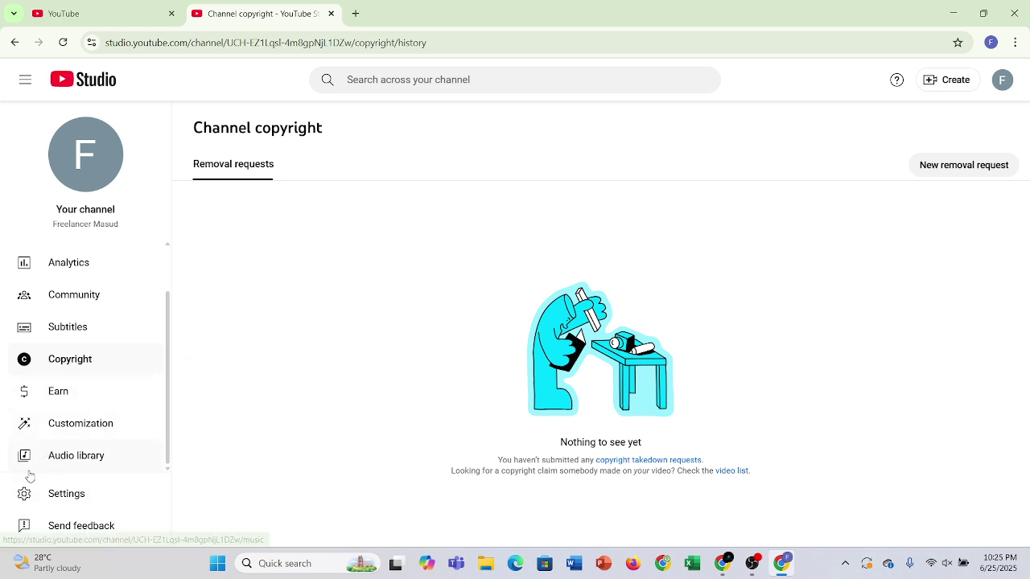
Reopen the channel's permissions, examine the access roles available for an invitation, and close the Settings without inviting anyone
left_click(42, 497)
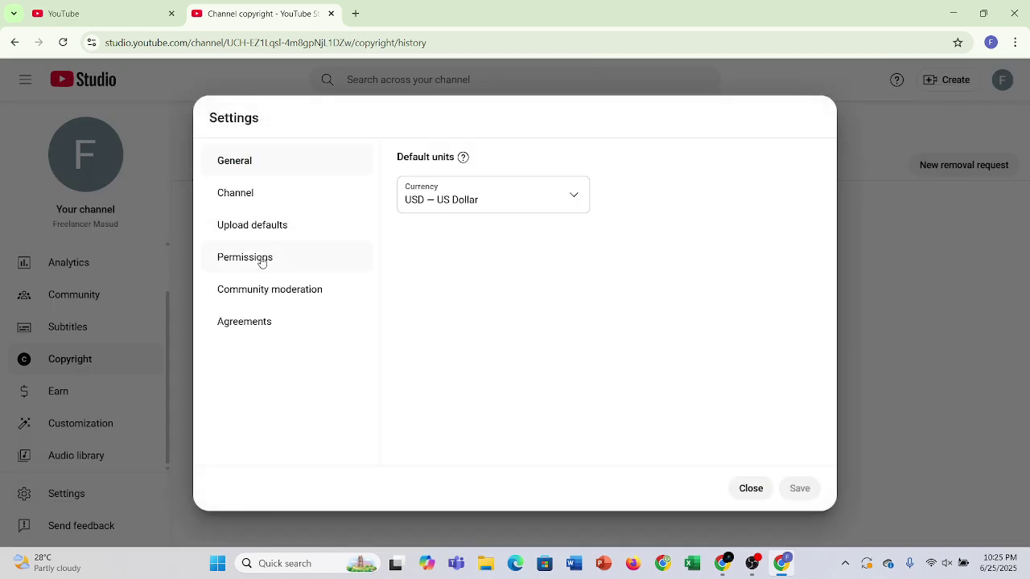
left_click(256, 264)
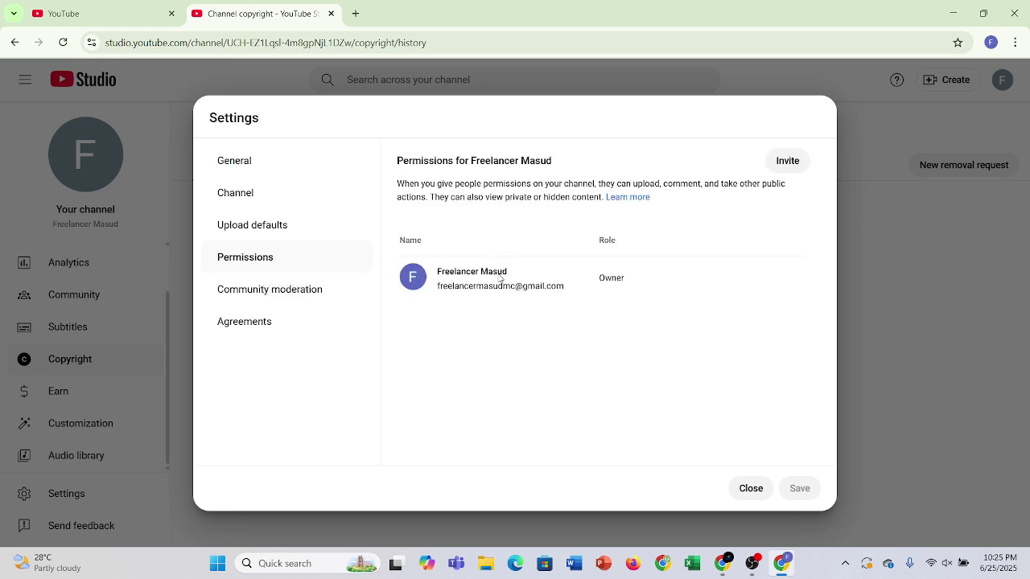
left_click(787, 162)
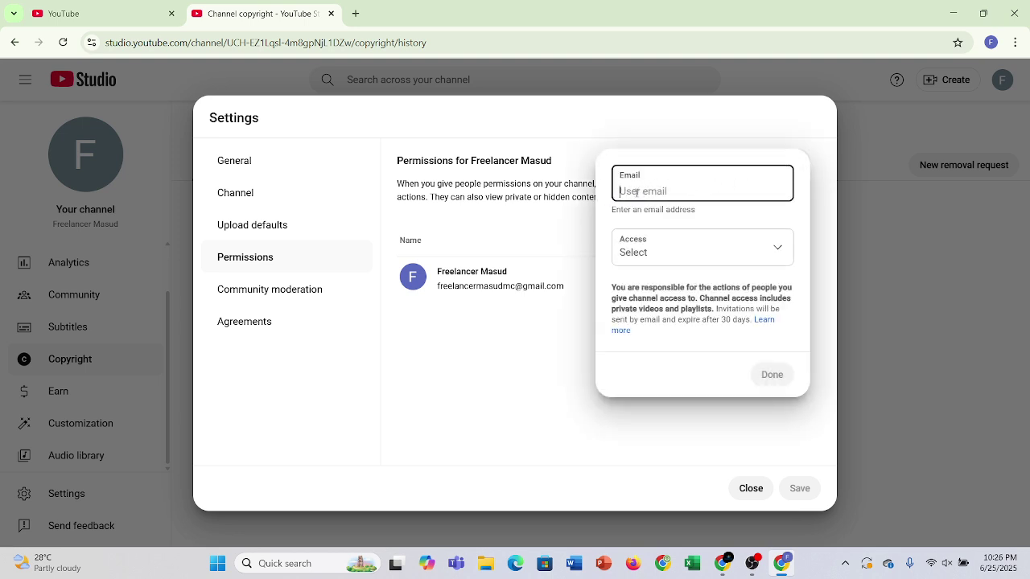
left_click(682, 255)
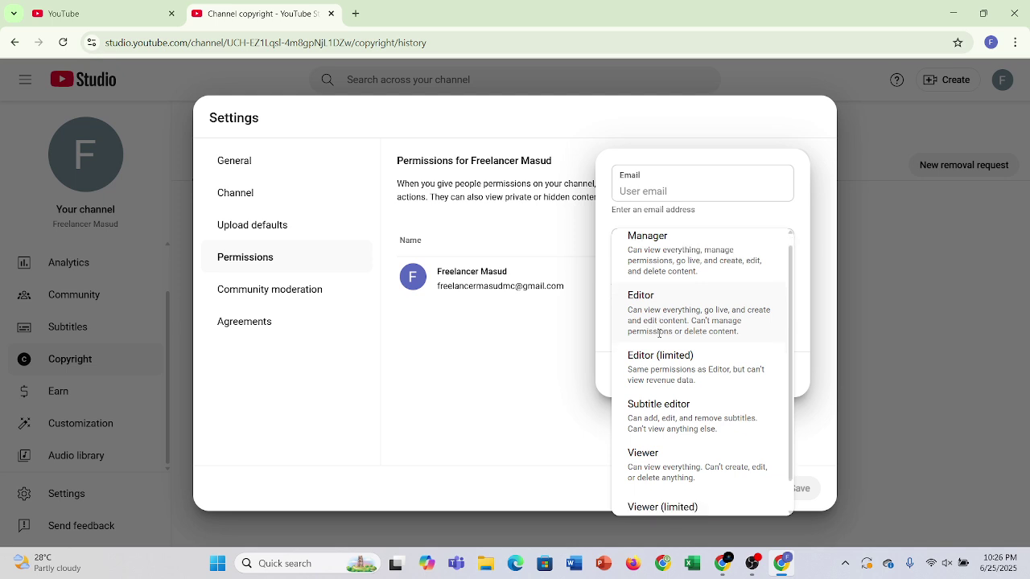
scroll(657, 335, "down", 1)
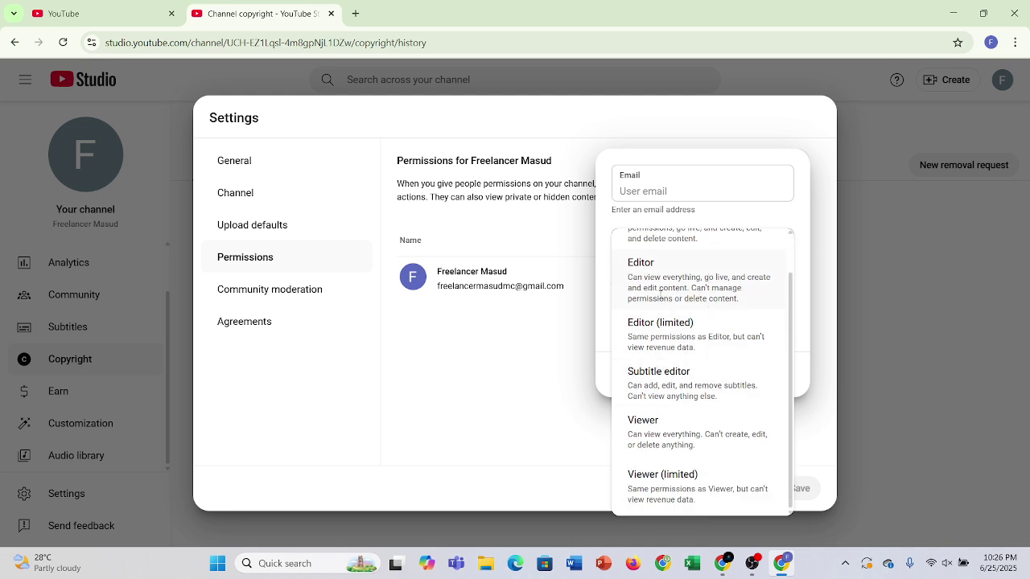
scroll(658, 298, "up", 1)
scroll(651, 330, "down", 1)
scroll(641, 364, "up", 1)
left_click(559, 388)
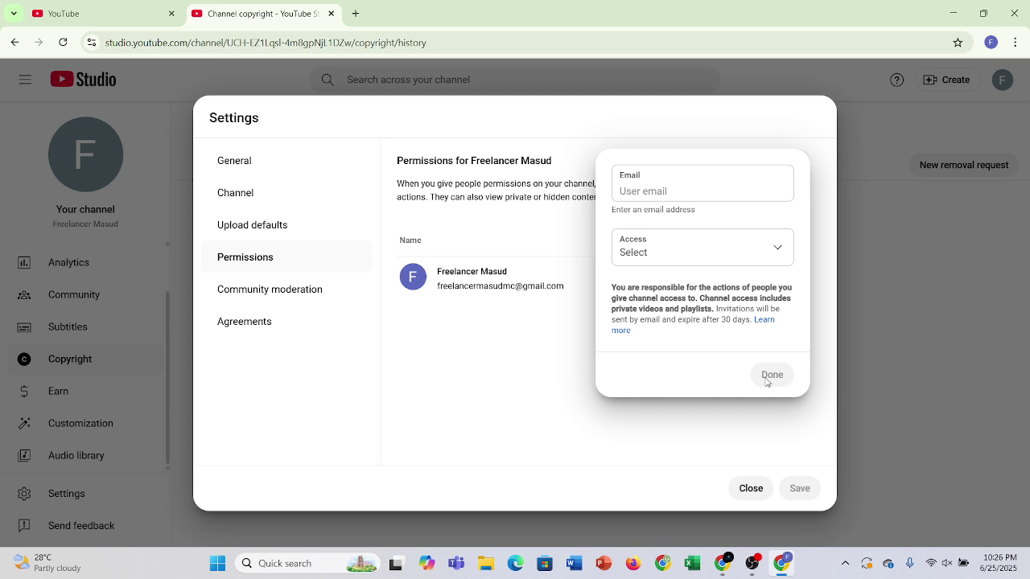
left_click(707, 419)
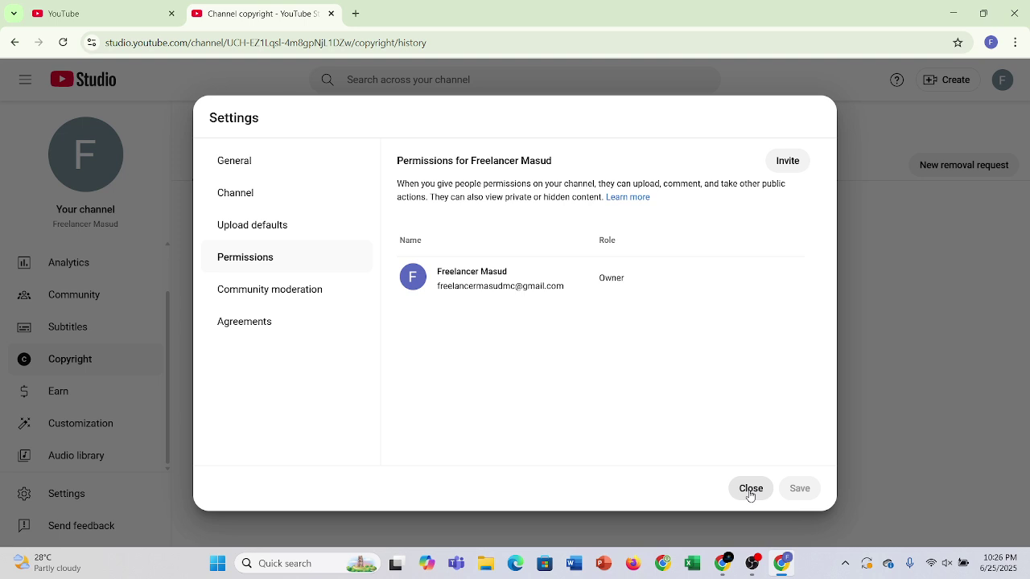
left_click(750, 490)
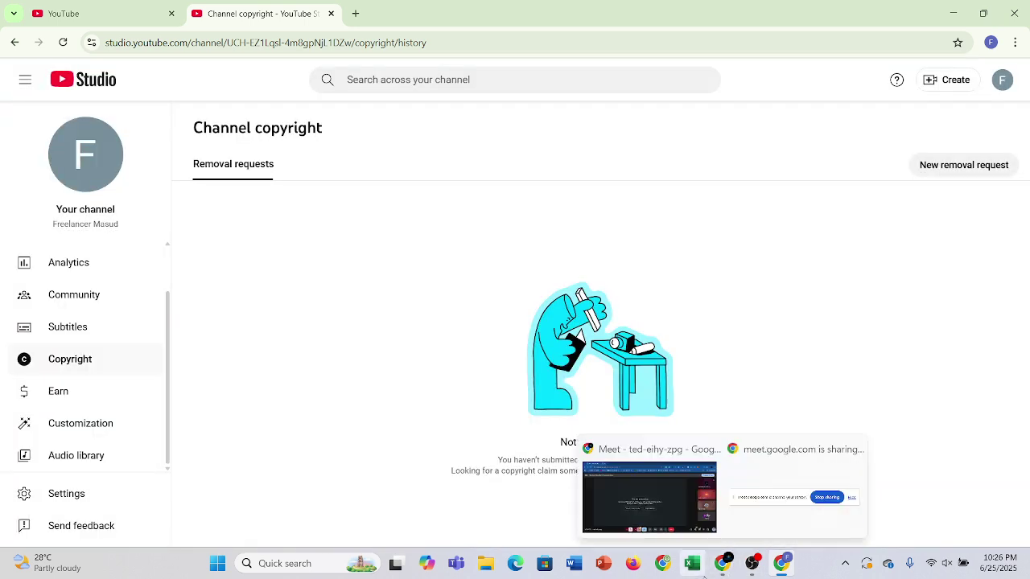
Switch to the Google Meet call, stop presenting the screen and admit the person waiting to join
left_click(723, 572)
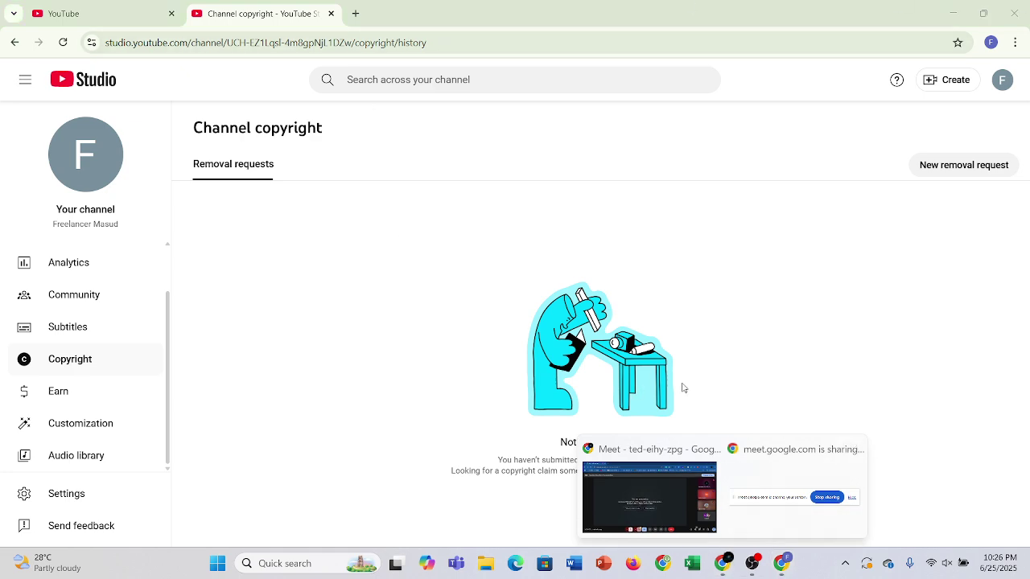
left_click(651, 498)
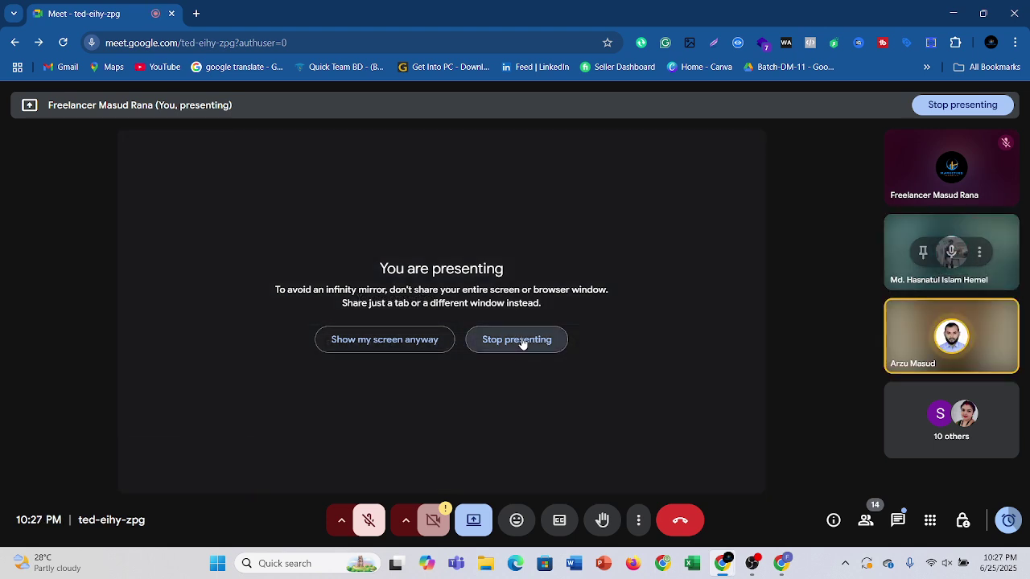
left_click(521, 341)
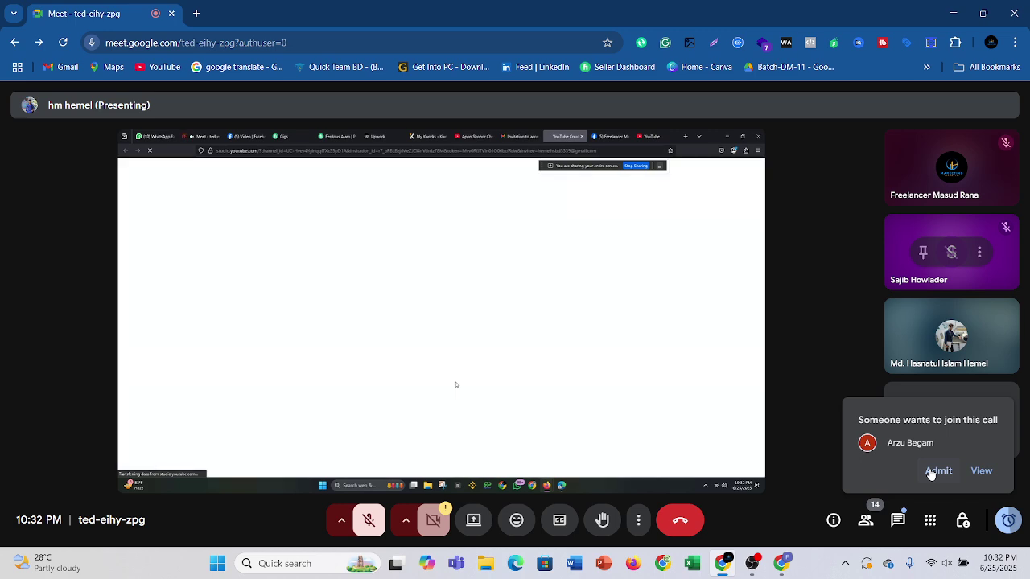
left_click(933, 472)
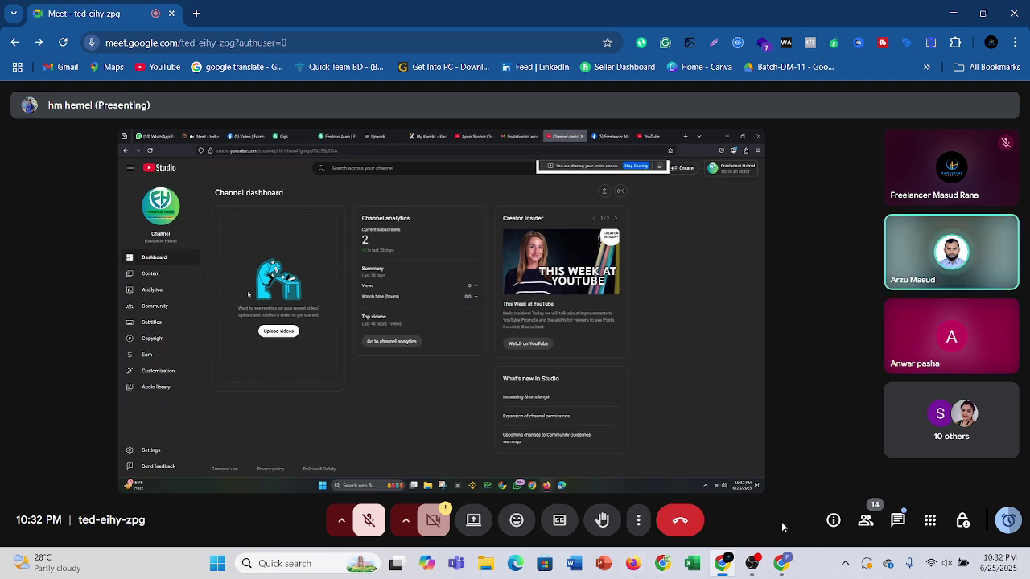
Look through the contributors in the meeting's People list and their microphone status
left_click(865, 525)
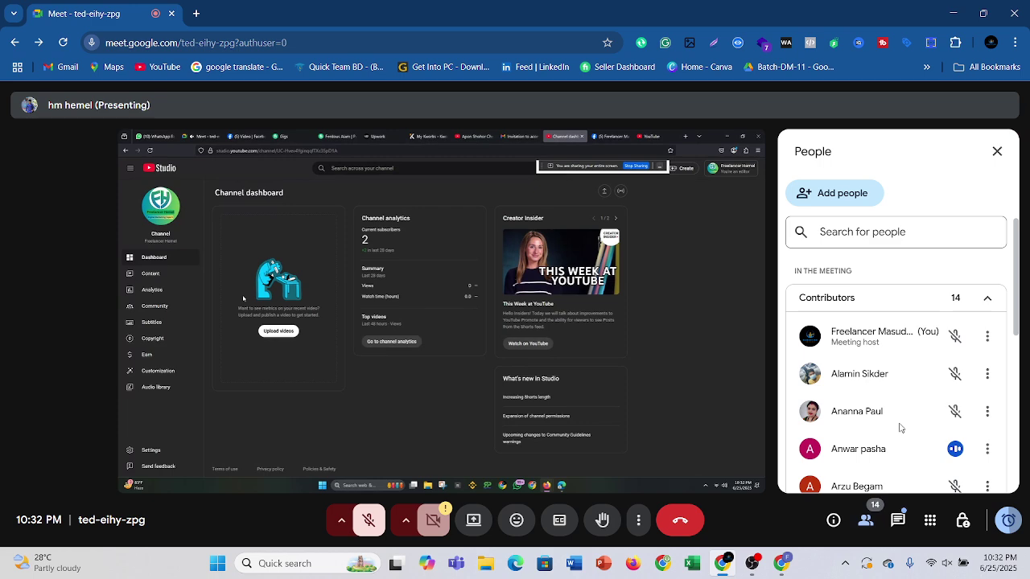
scroll(900, 429, "down", 2)
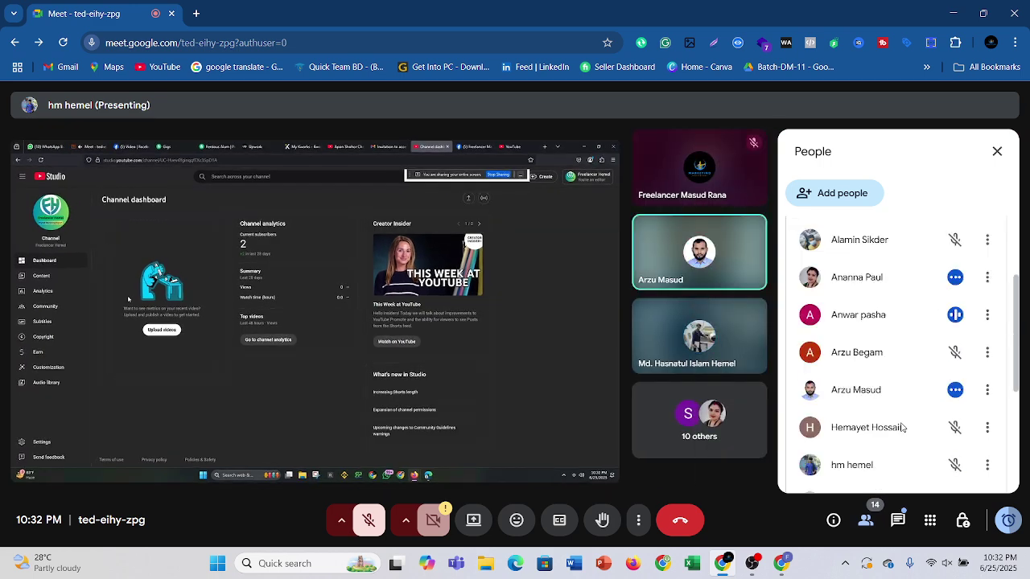
scroll(902, 428, "down", 2)
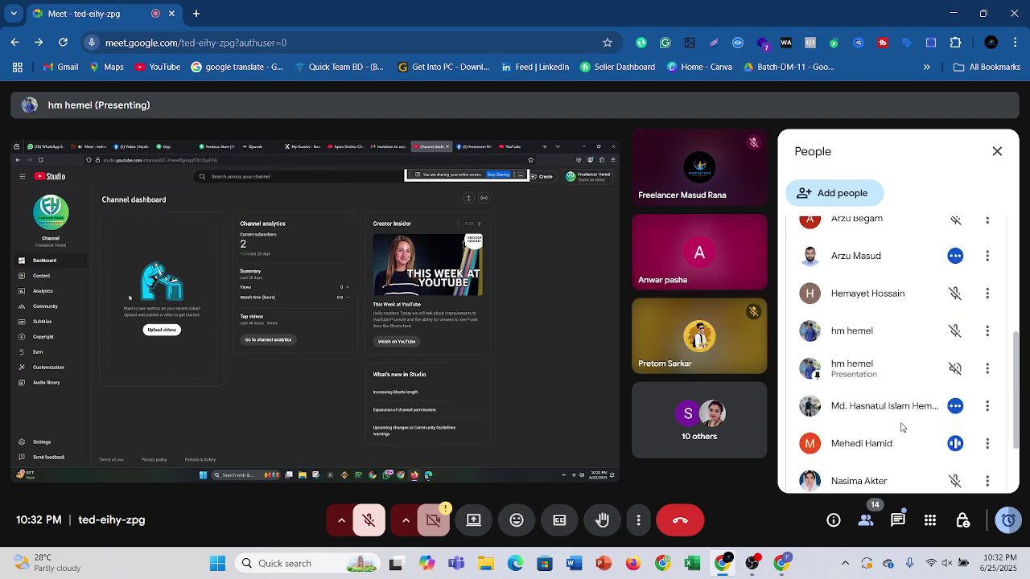
scroll(902, 428, "down", 2)
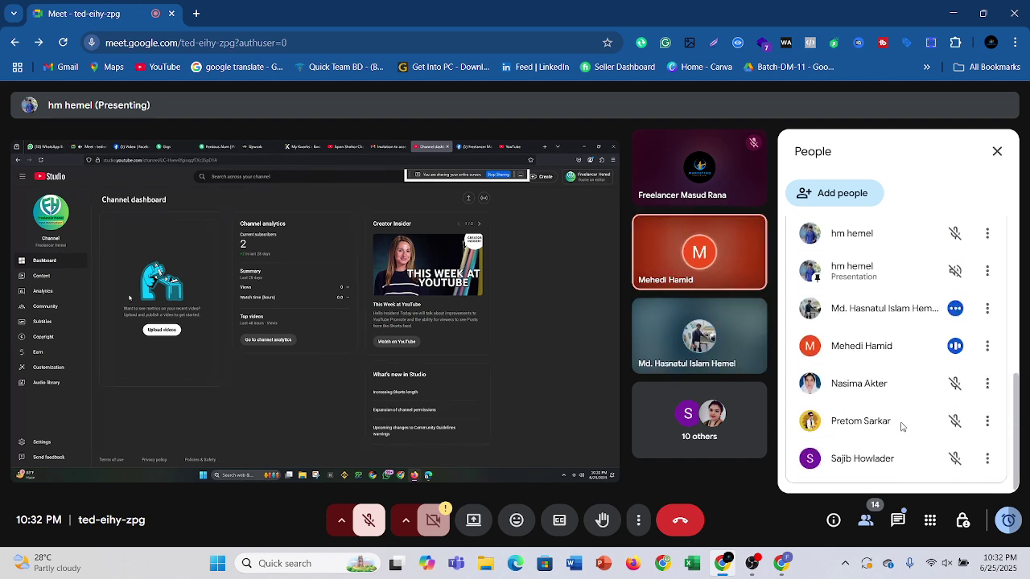
scroll(902, 427, "up", 2)
scroll(902, 427, "up", 3)
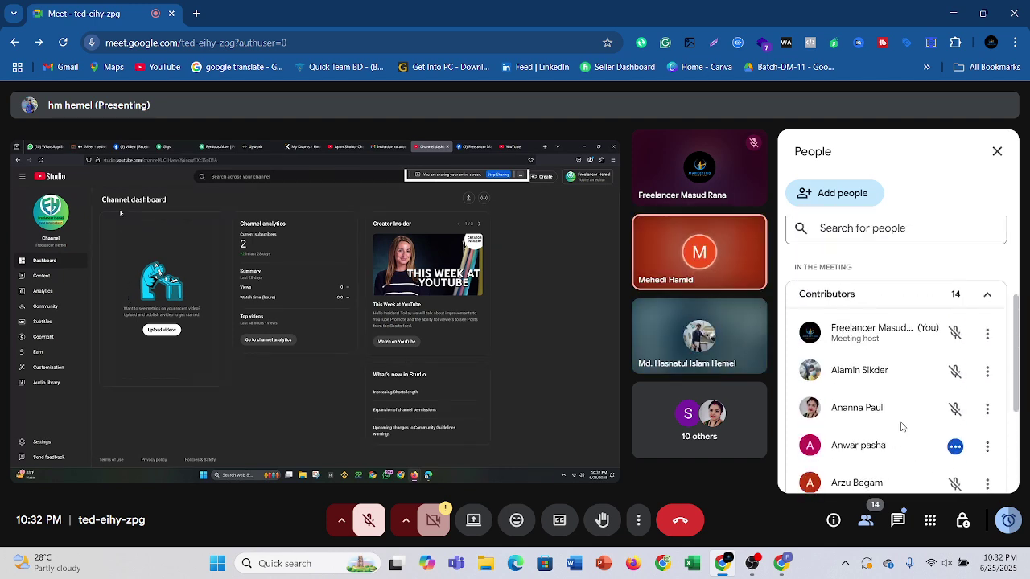
scroll(901, 427, "down", 3)
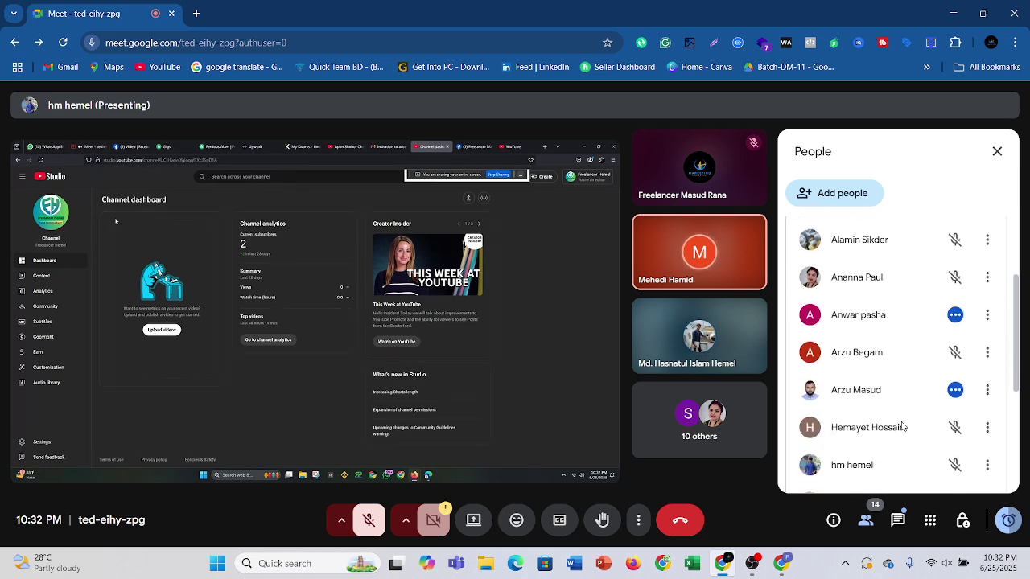
scroll(902, 427, "up", 1)
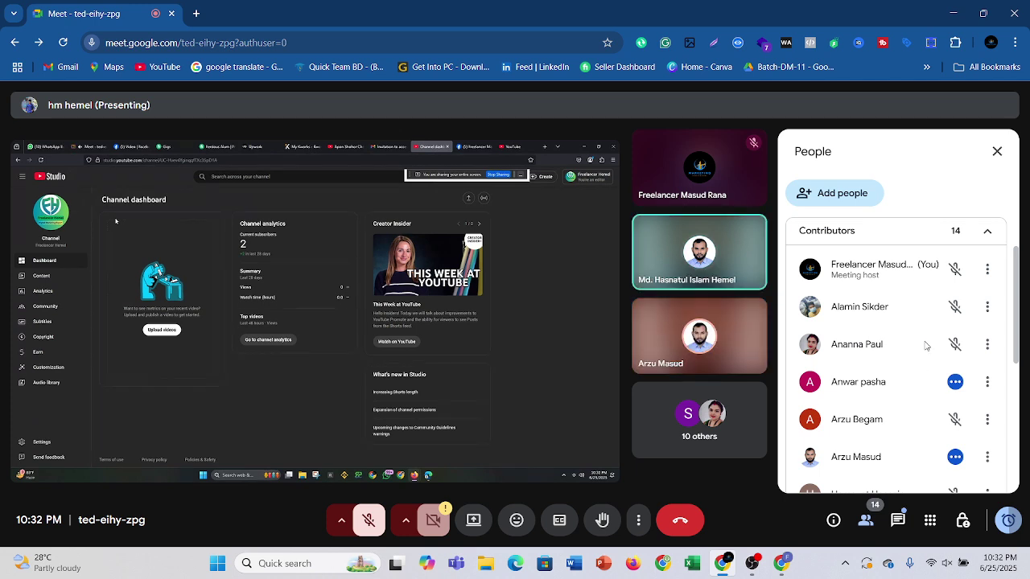
scroll(924, 346, "down", 3)
scroll(924, 345, "up", 3)
scroll(925, 346, "down", 2)
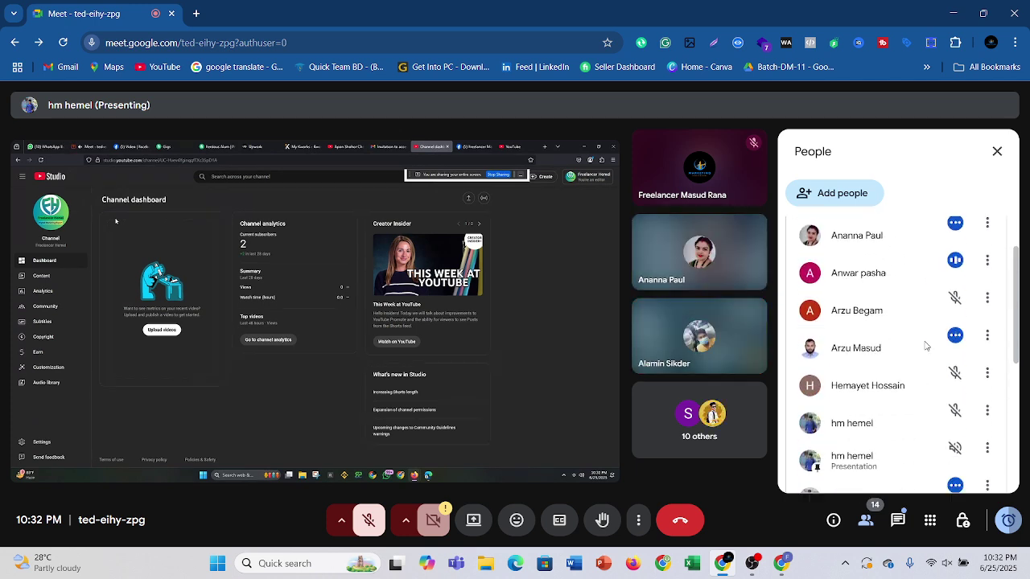
scroll(925, 345, "down", 2)
scroll(925, 346, "up", 1)
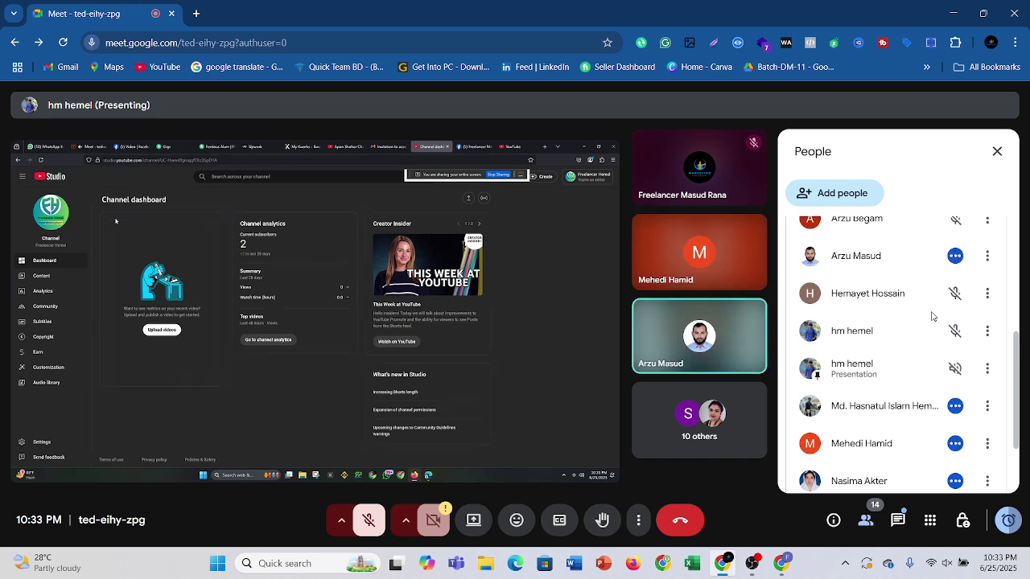
scroll(986, 297, "down", 1)
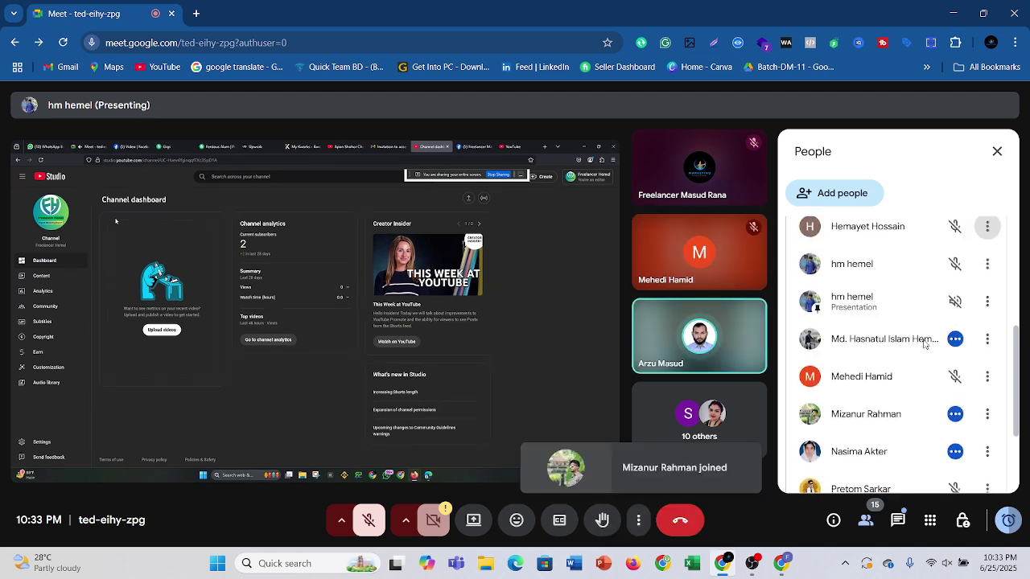
scroll(922, 354, "down", 1)
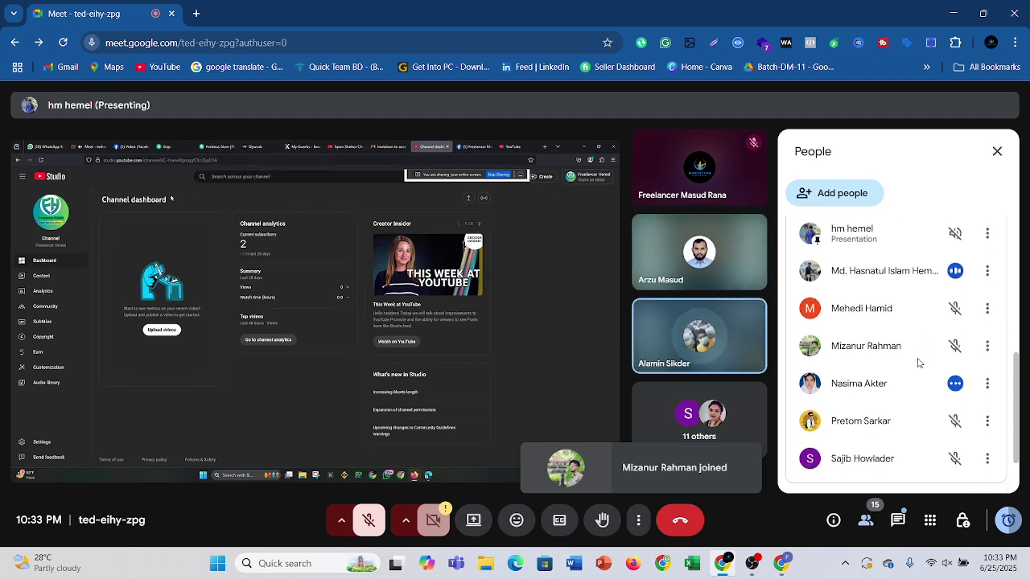
scroll(919, 362, "up", 3)
scroll(917, 363, "down", 3)
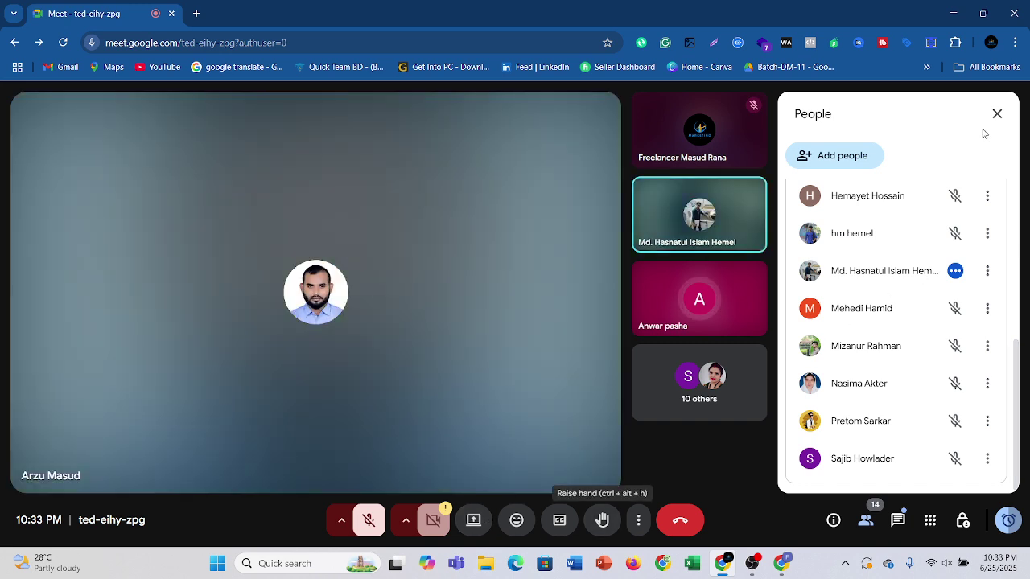
Close the People list, present the entire screen in the Google Meet call and hide the sharing notice
left_click(995, 114)
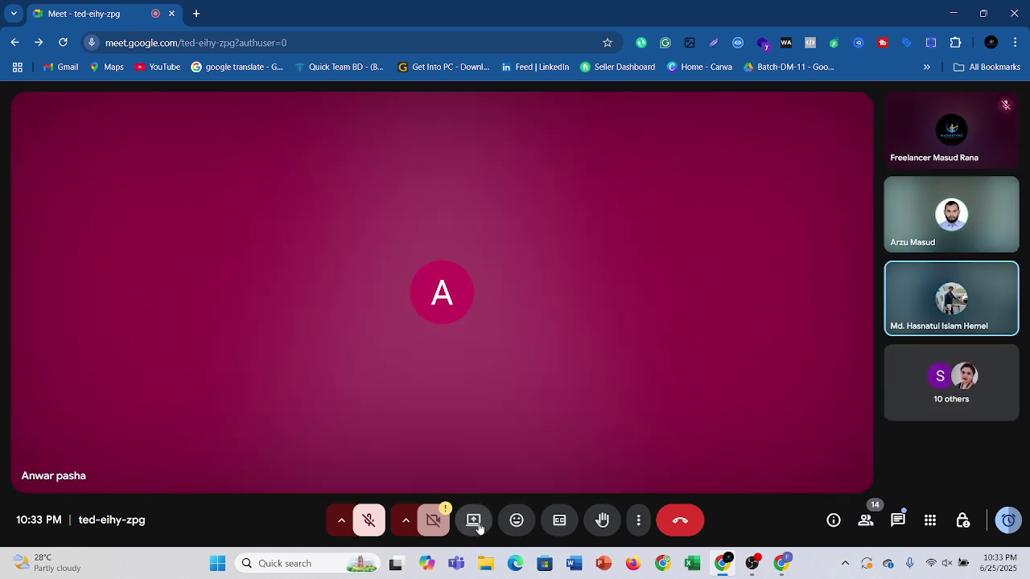
left_click(474, 521)
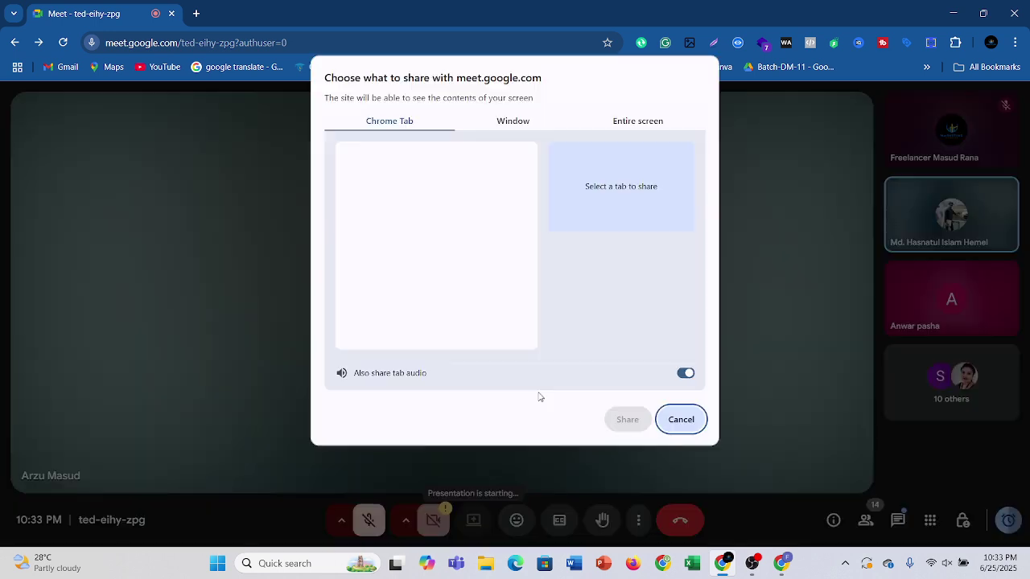
left_click(639, 121)
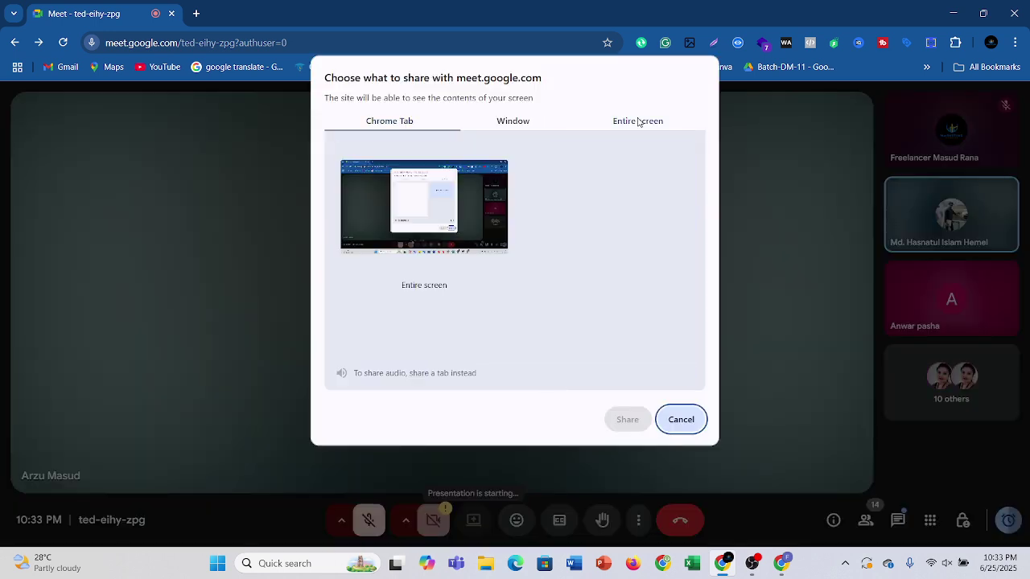
left_click(470, 198)
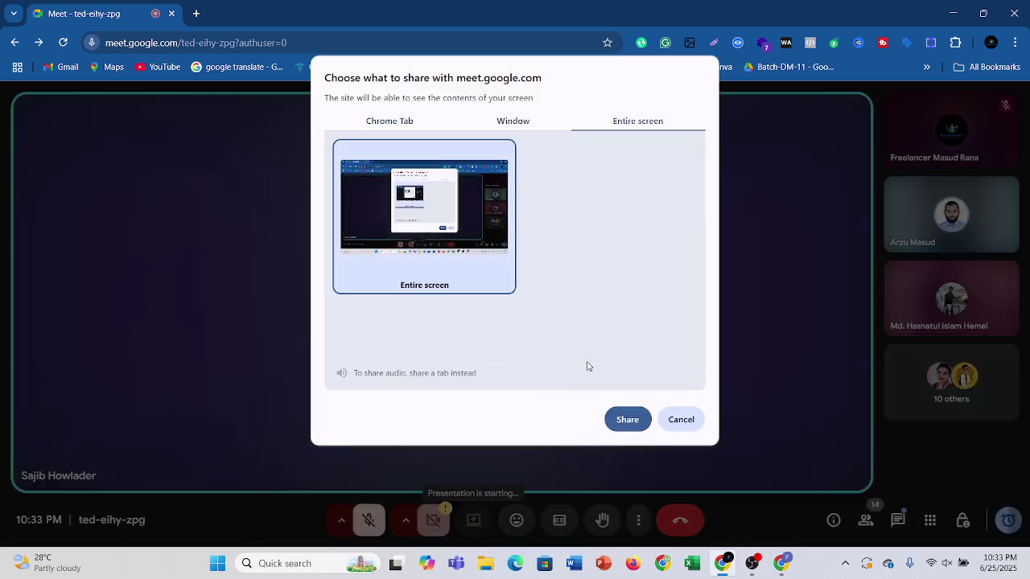
left_click(643, 425)
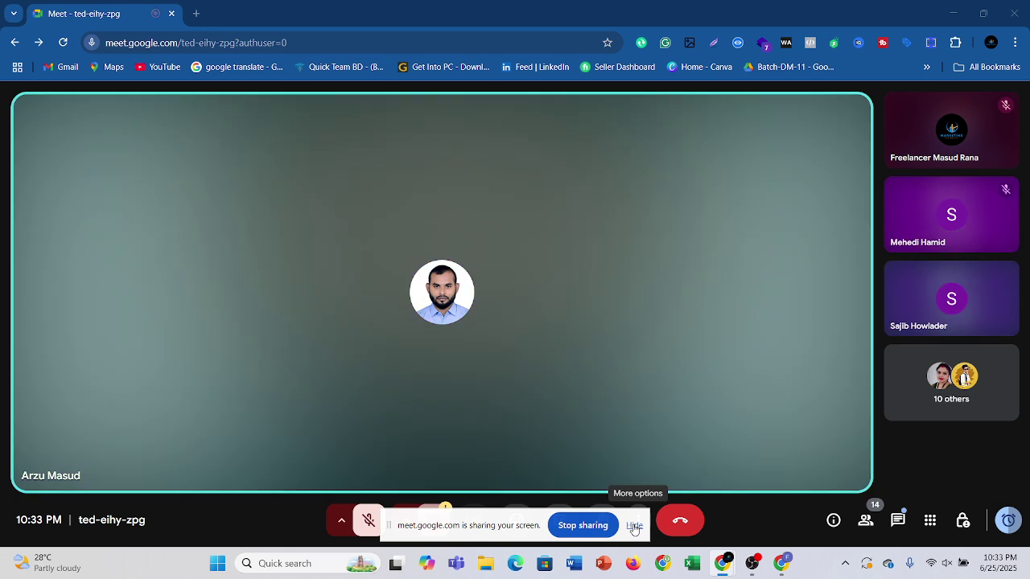
left_click(634, 525)
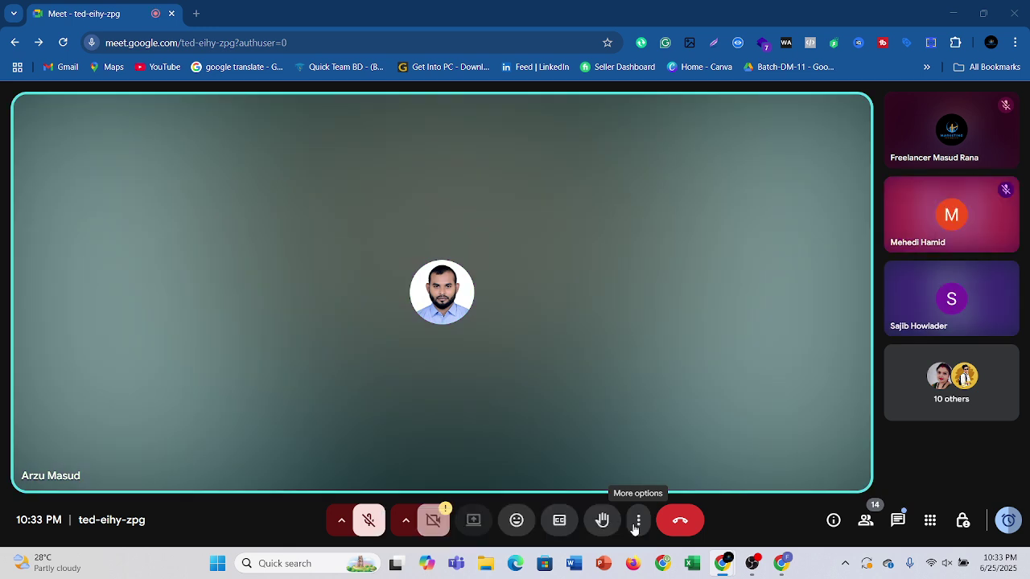
Switch to the YouTube Studio window and set the channel's country of residence to Bangladesh in the Settings
mouse_move(753, 565)
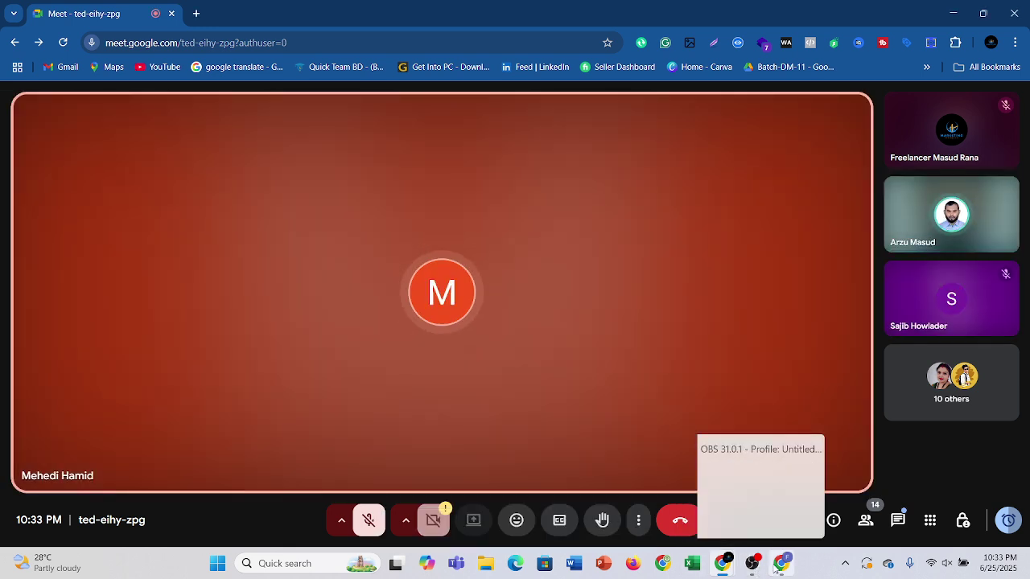
left_click(780, 565)
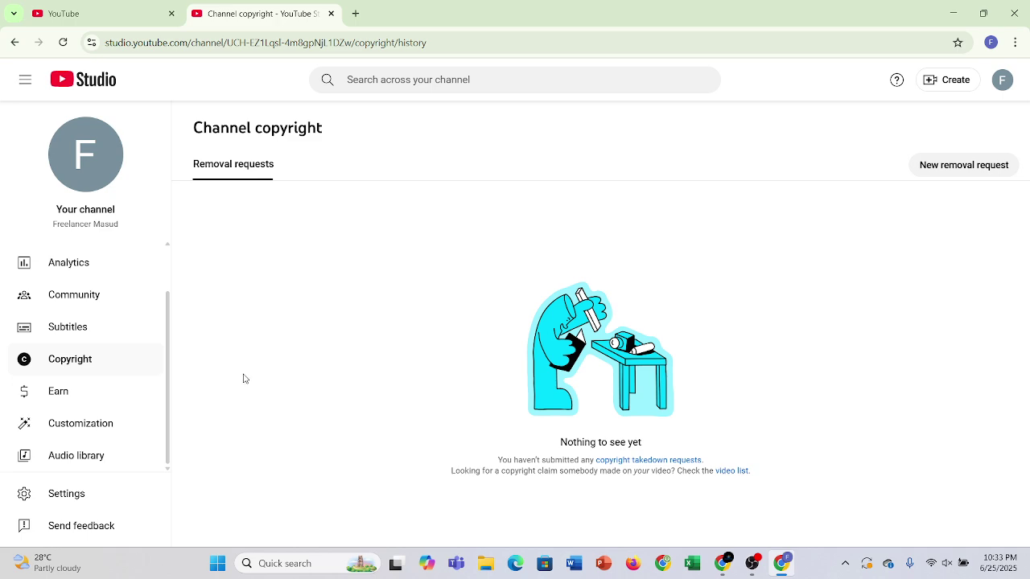
left_click(67, 499)
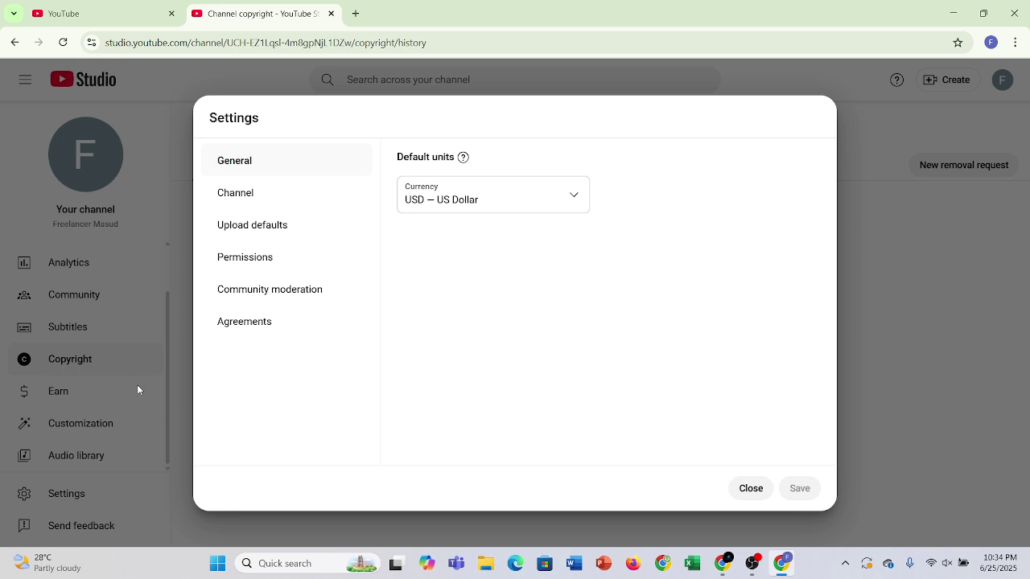
left_click(243, 196)
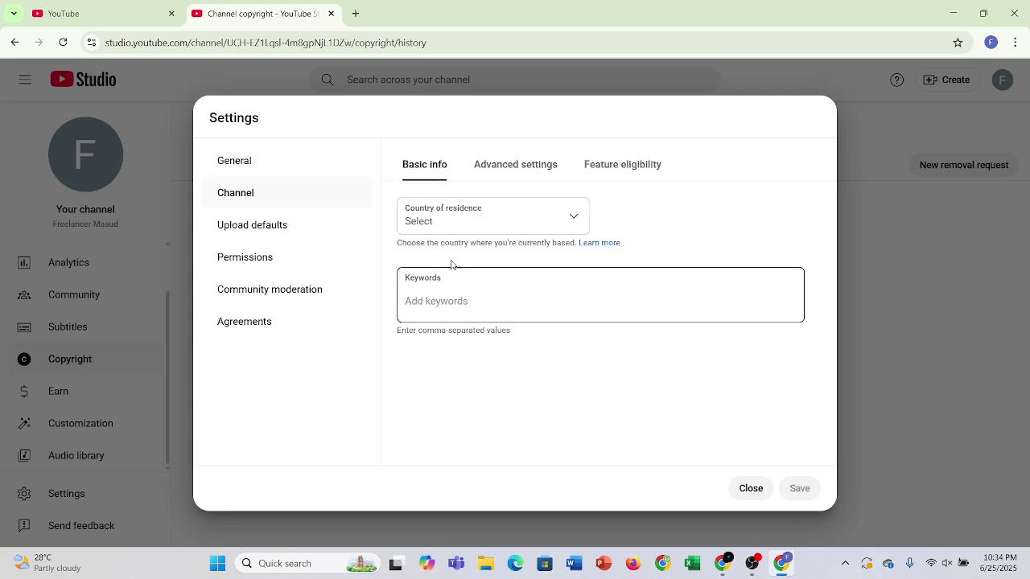
left_click(459, 221)
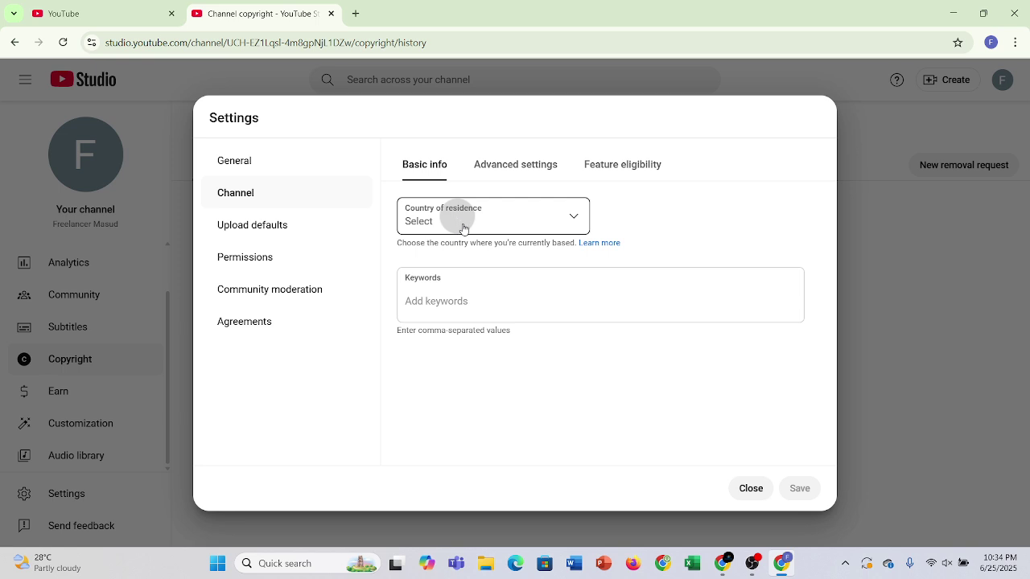
left_click(463, 229)
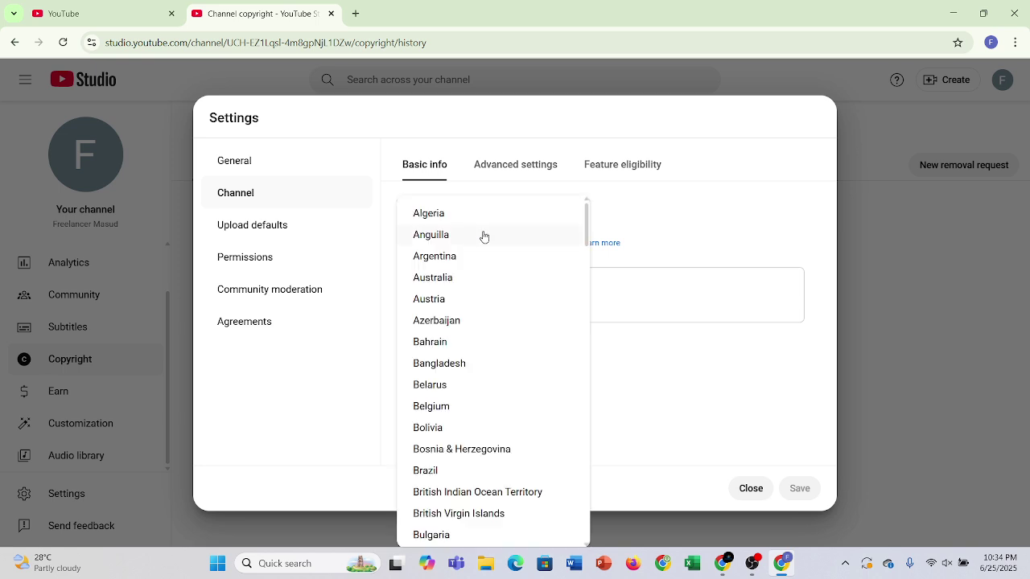
left_click(459, 364)
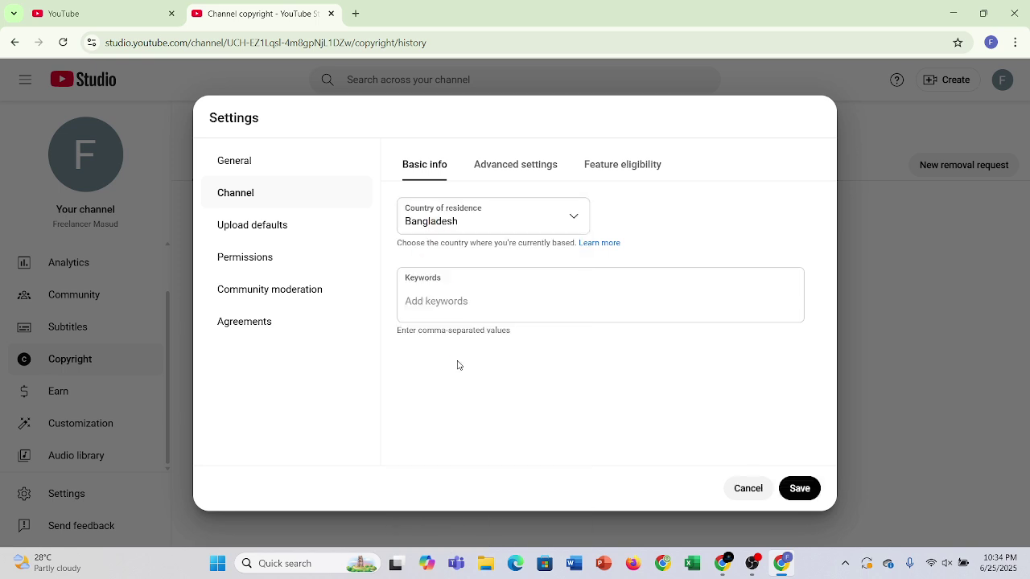
left_click(436, 298)
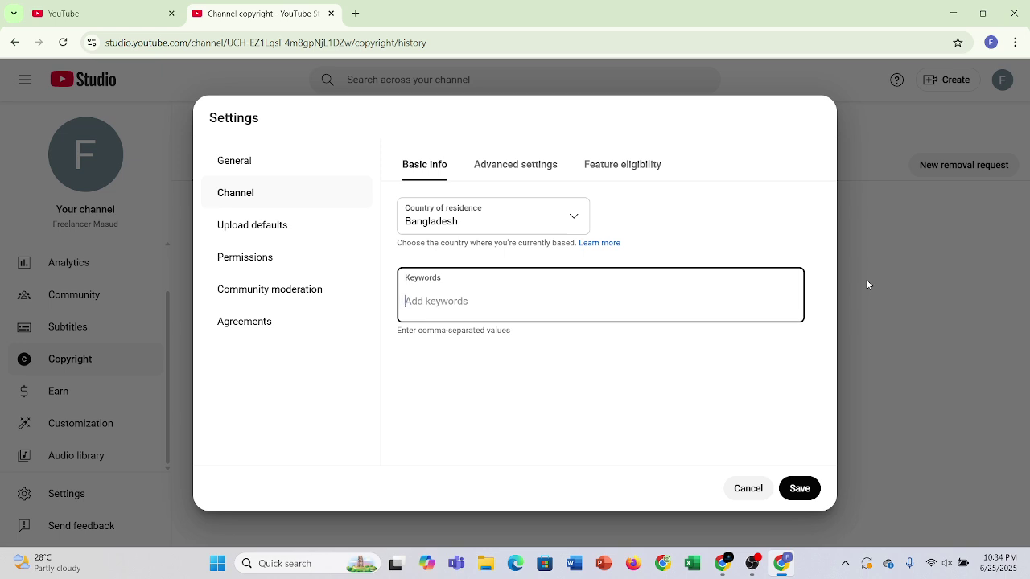
type("Fraa")
type("lancermasud")
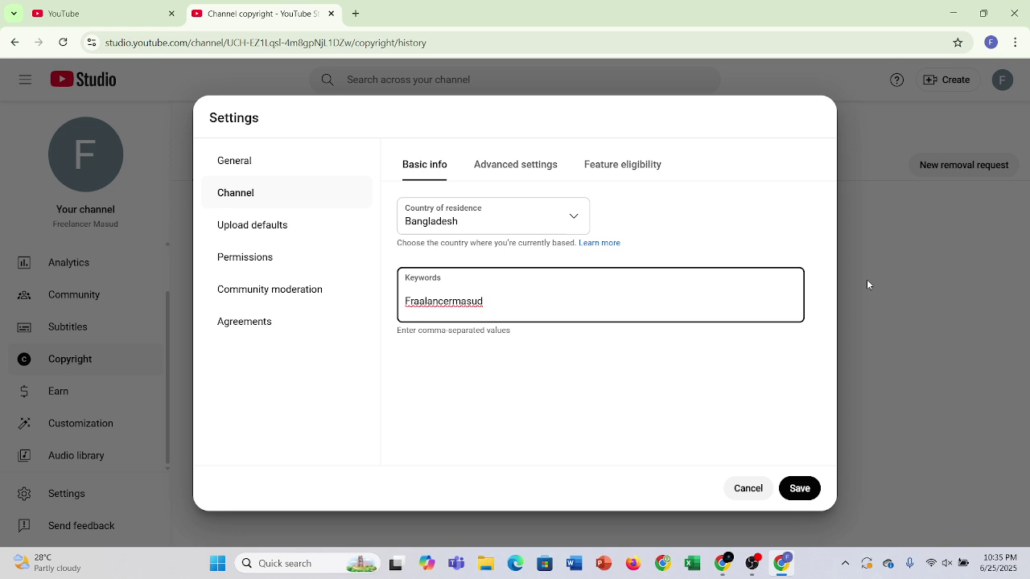
key("Return")
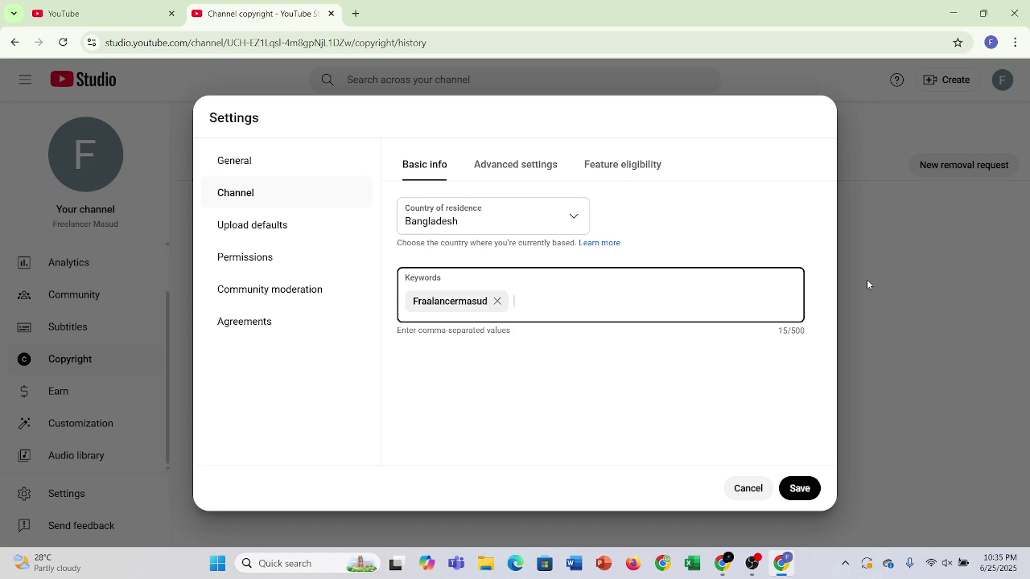
type("freelancer")
key("BackSpace")
key("BackSpace")
key("BackSpace")
key("BackSpace")
key("BackSpace")
key("BackSpace")
key("BackSpace")
key("BackSpace")
key("BackSpace")
key("BackSpace")
key("BackSpace")
key("BackSpace")
key("BackSpace")
key("BackSpace")
key("BackSpace")
key("BackSpace")
key("BackSpace")
key("BackSpace")
key("BackSpace")
key("BackSpace")
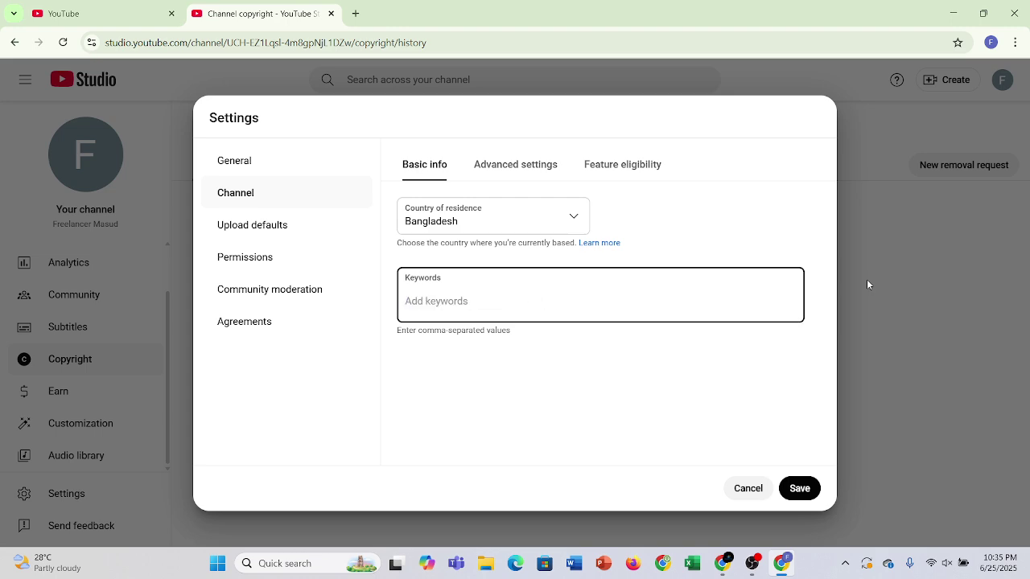
Add three channel keywords: the channel name as one lowercase word, "freelancer", and the owner's name
type("freelancermasud")
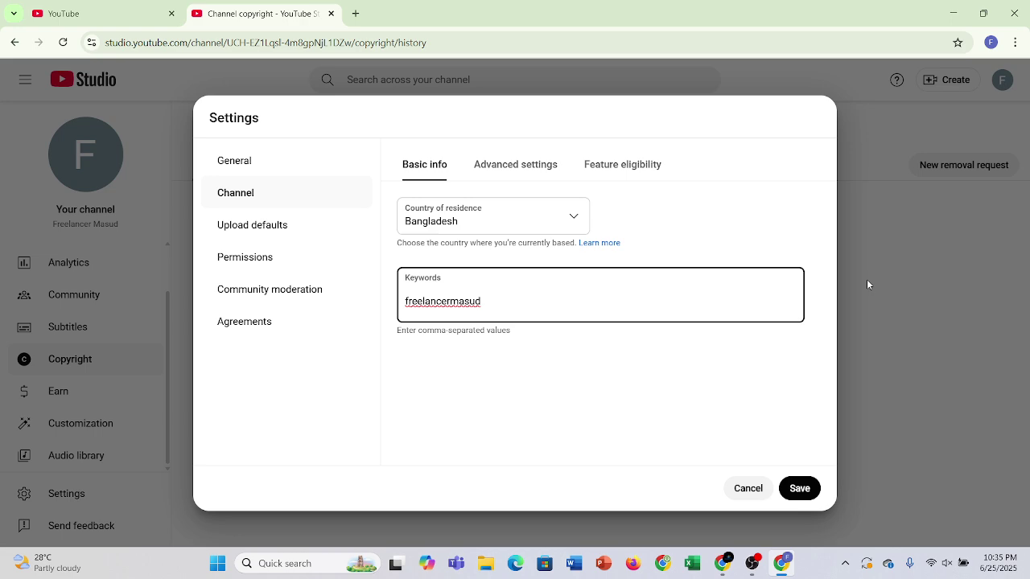
key("Return")
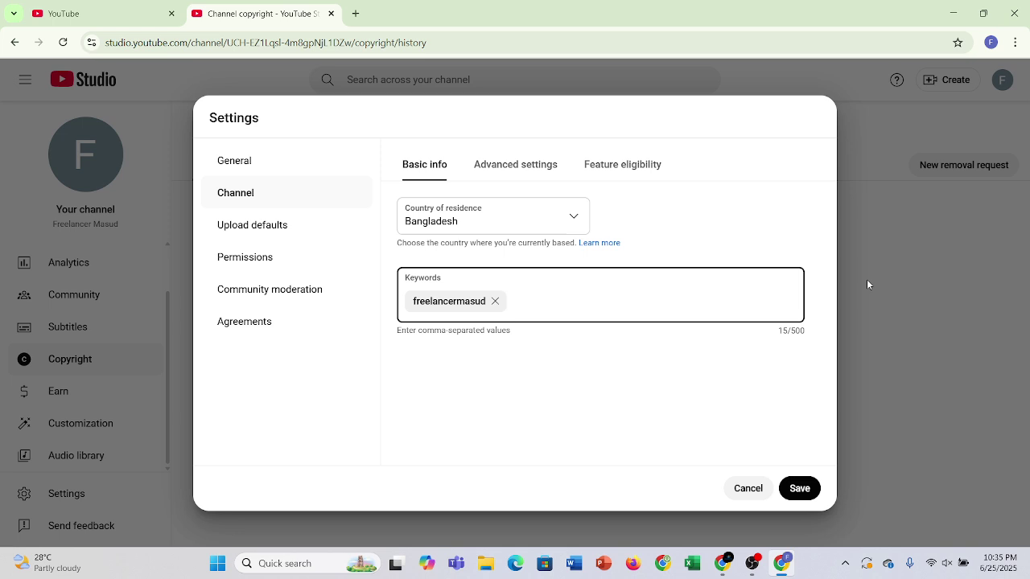
type("freelancer")
type(", freelancer,masud")
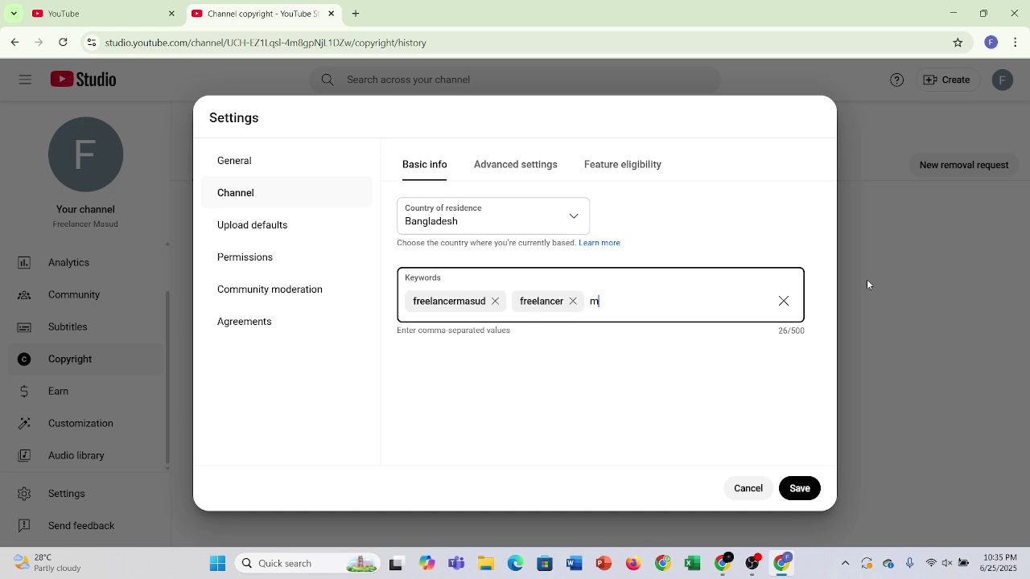
type(",")
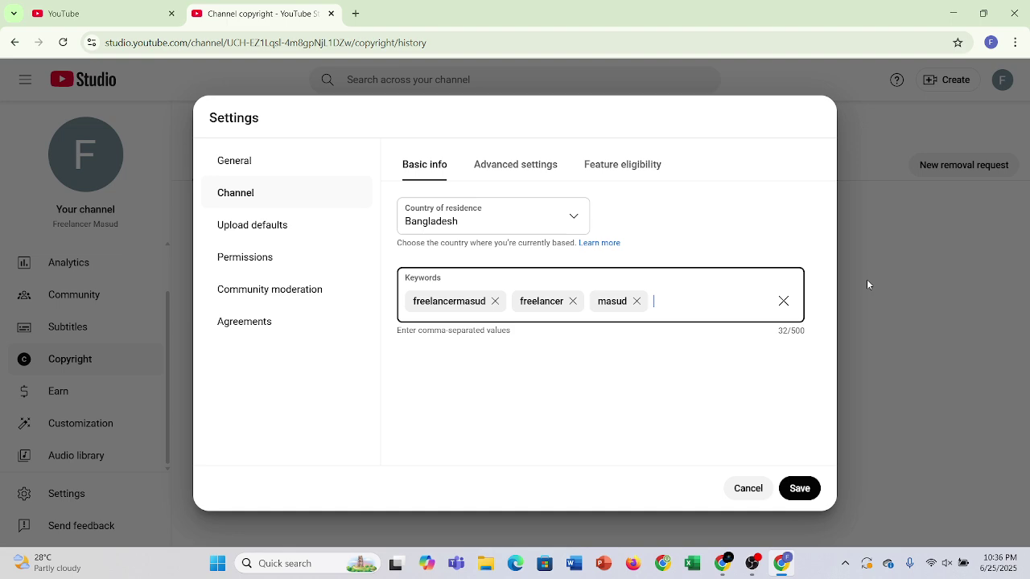
Add the channel keywords "how to become a freelancer" and "freelancing tips"
type("how to become a freee")
key("BackSpace")
type("lancer")
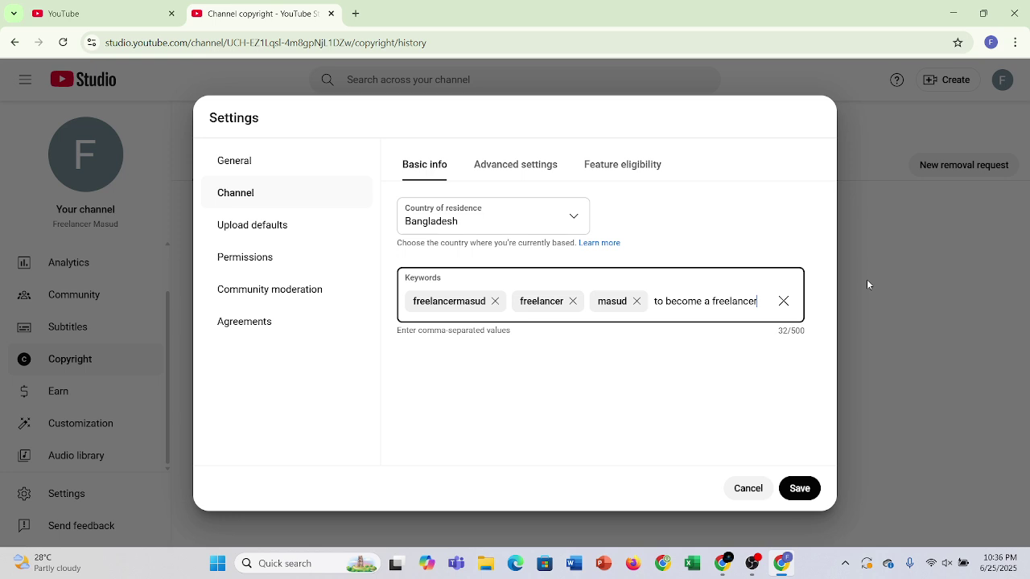
key("Return")
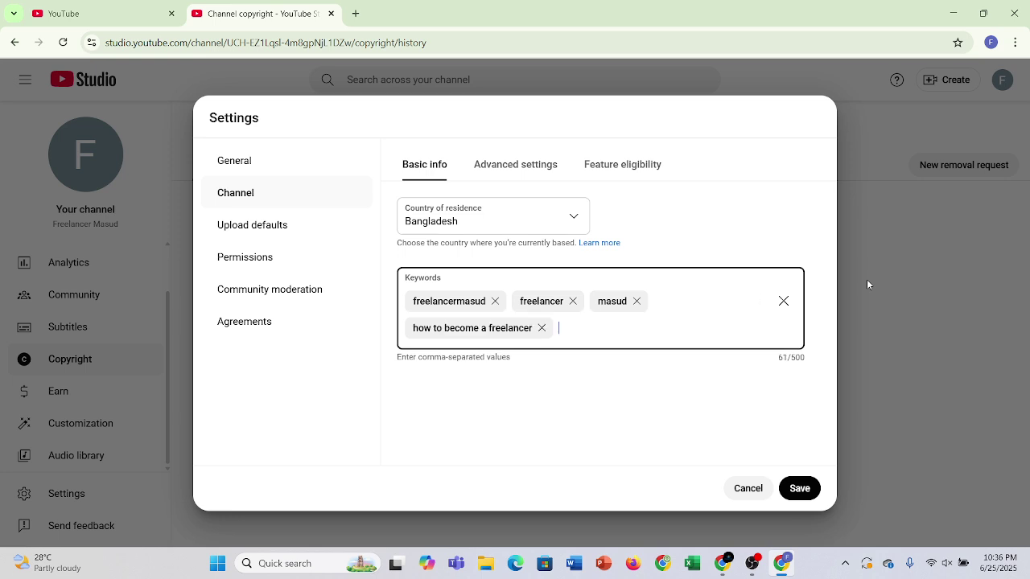
type("freelancing tips")
key("Return")
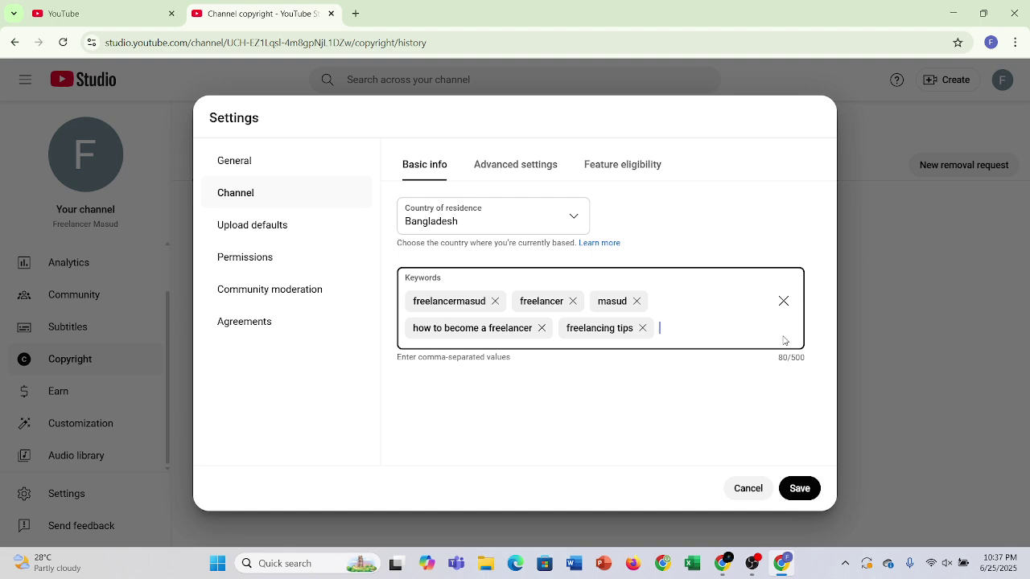
Add the channel keyword "top freelancing institute in bangladesh"
type("tp")
key("BackSpace")
type("op freelancing it")
key("BackSpace")
type("nstitute")
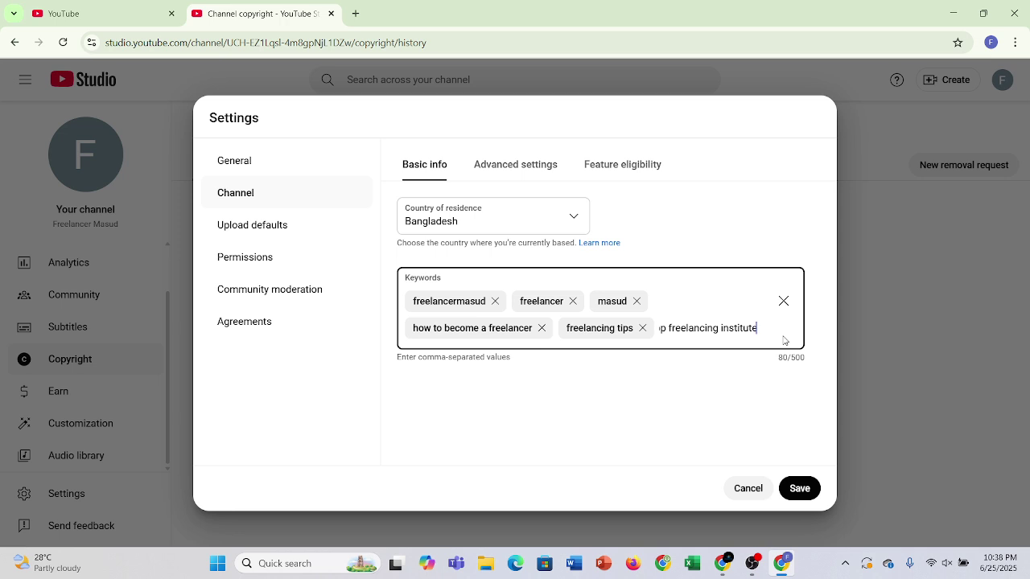
type(" in ")
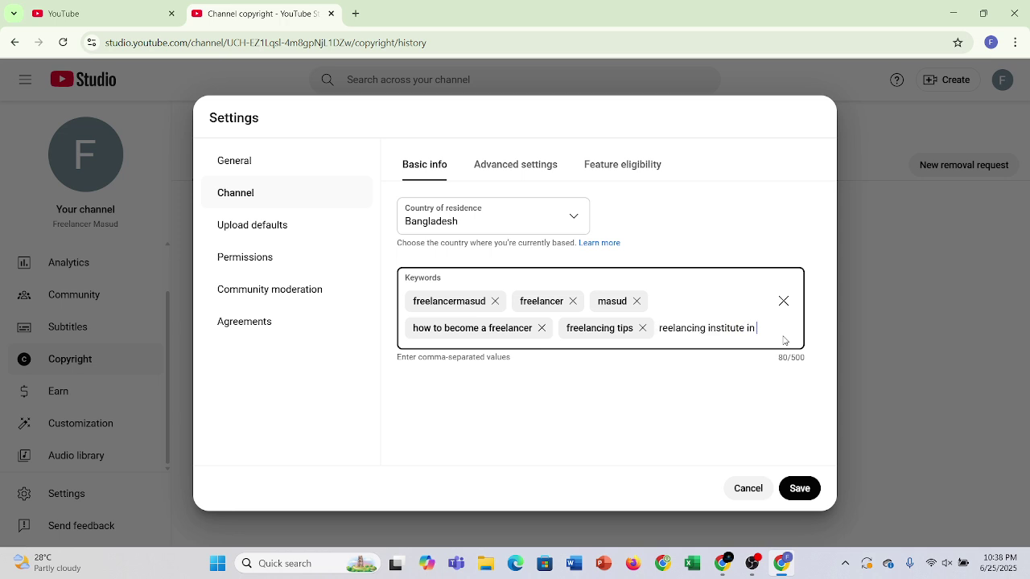
type("bangladesh")
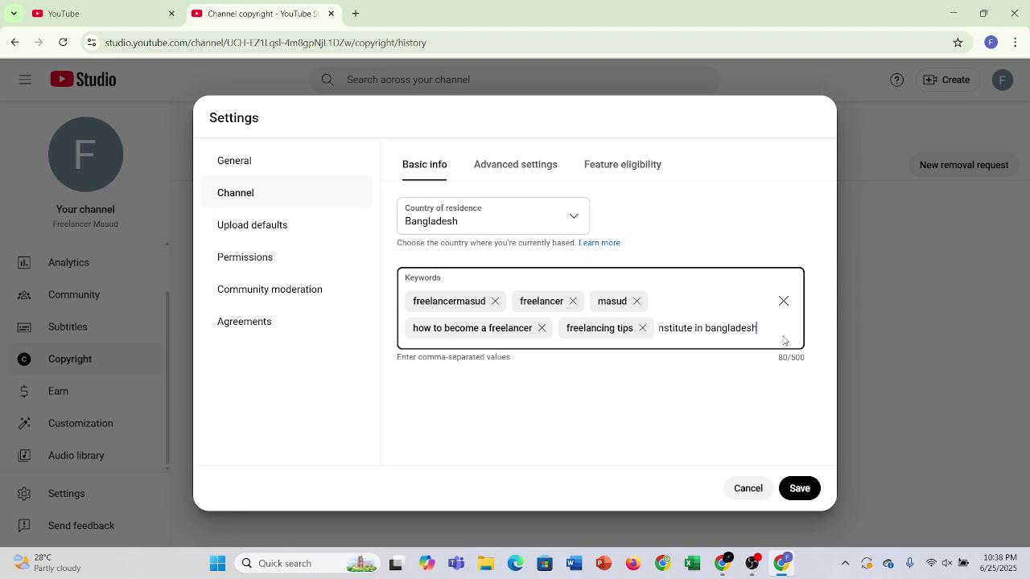
key("Return")
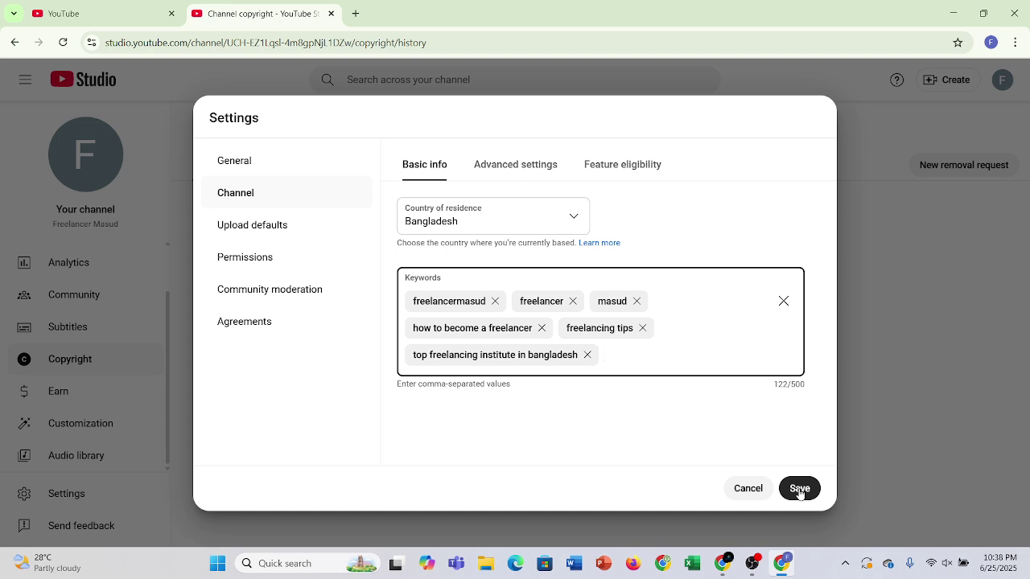
Review the made-for-kids audience options in the channel's advanced settings and save the channel settings
left_click(512, 162)
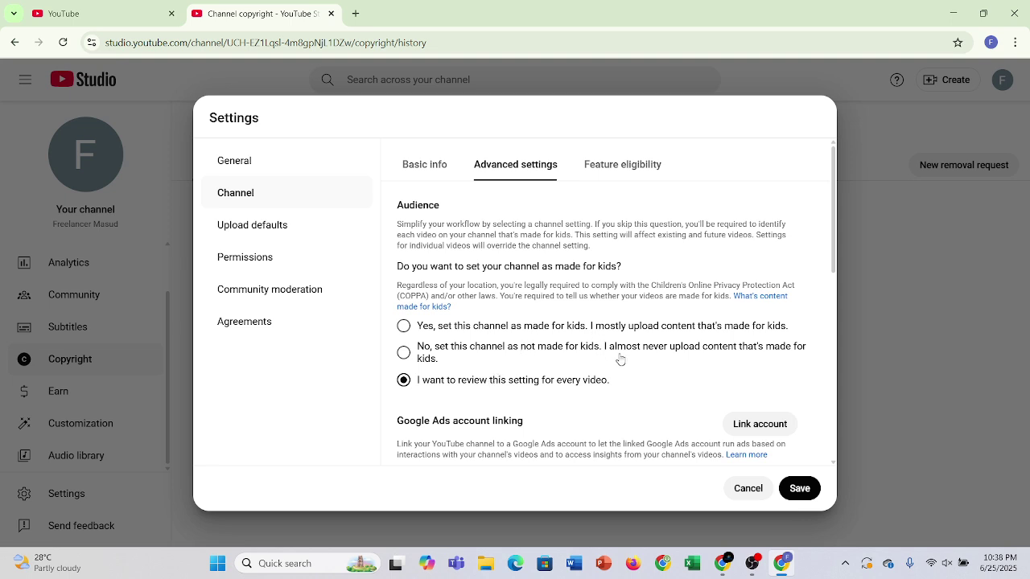
scroll(590, 379, "down", 2)
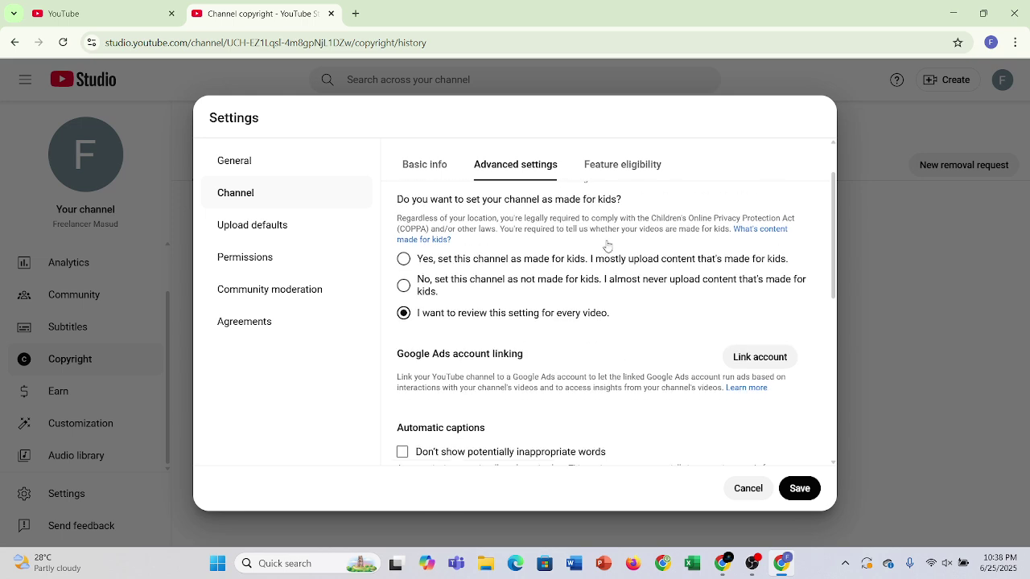
scroll(565, 333, "up", 2)
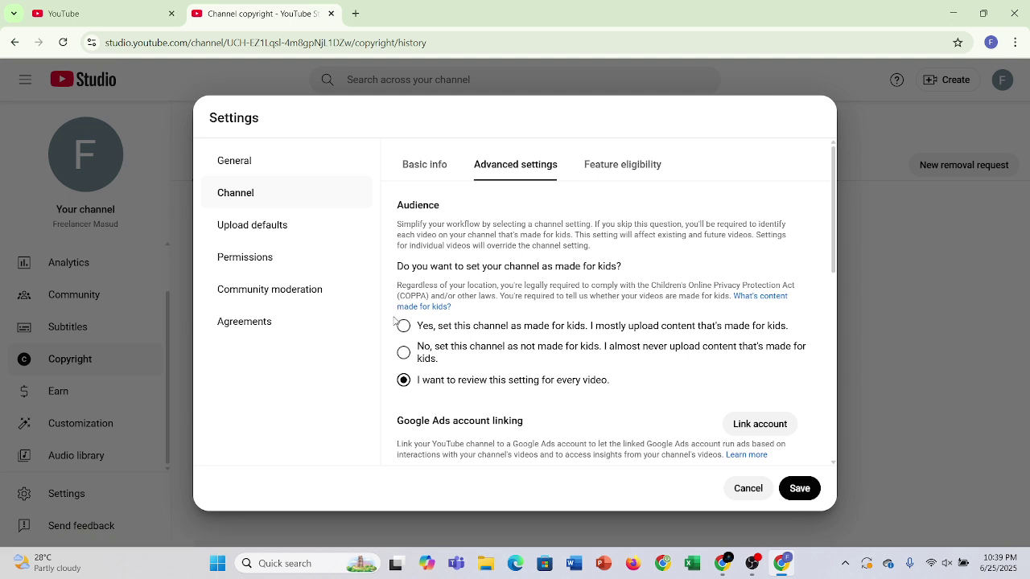
left_click(799, 488)
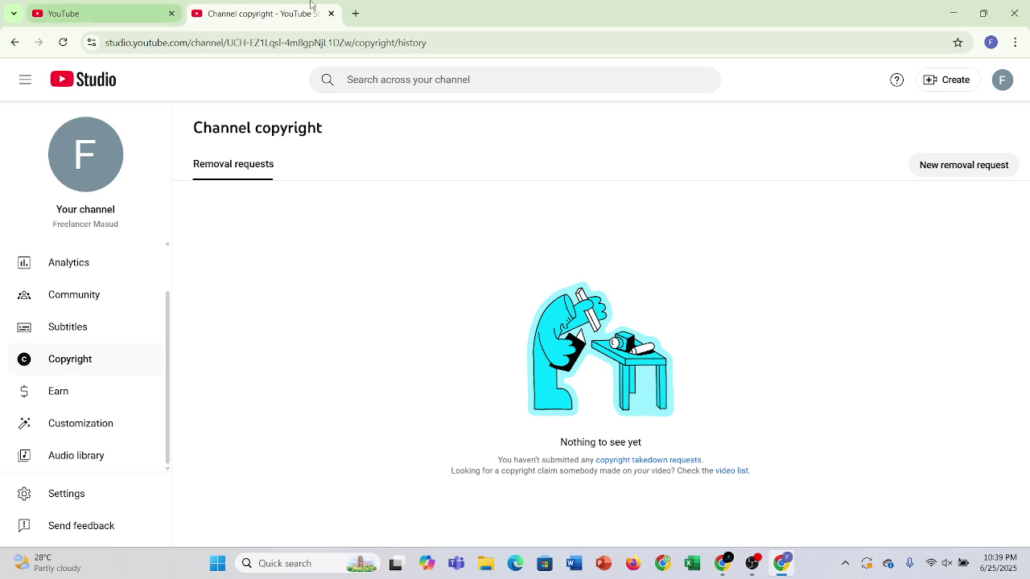
Search Google for "tubebuddy extension for chrome" in a new browser tab
left_click(356, 14)
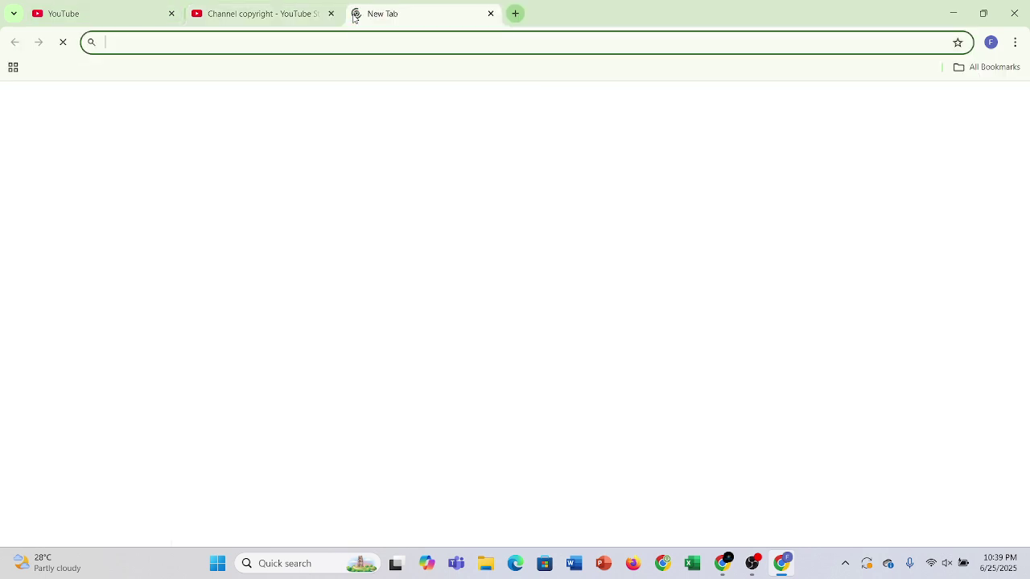
left_click(232, 41)
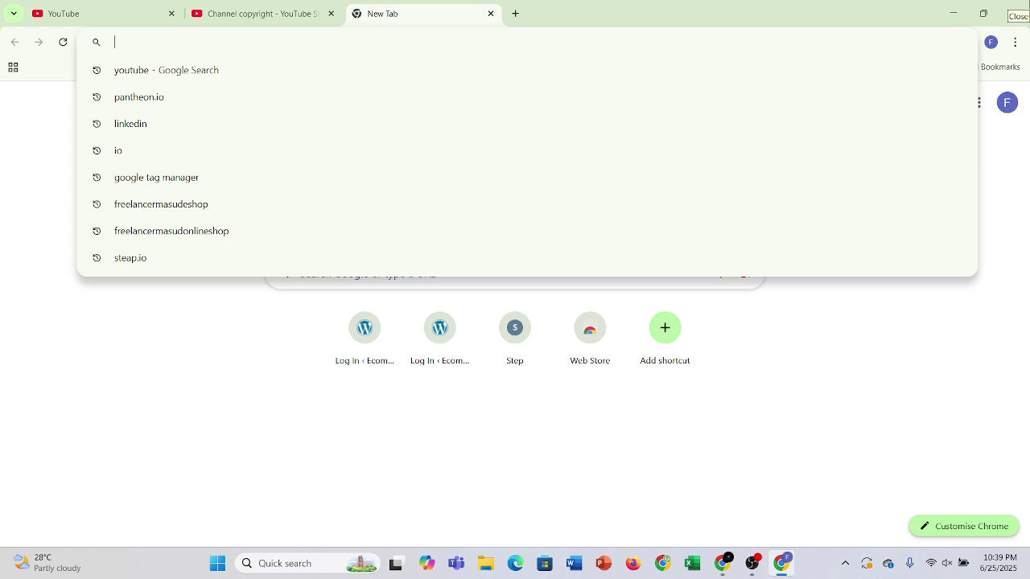
type("tub")
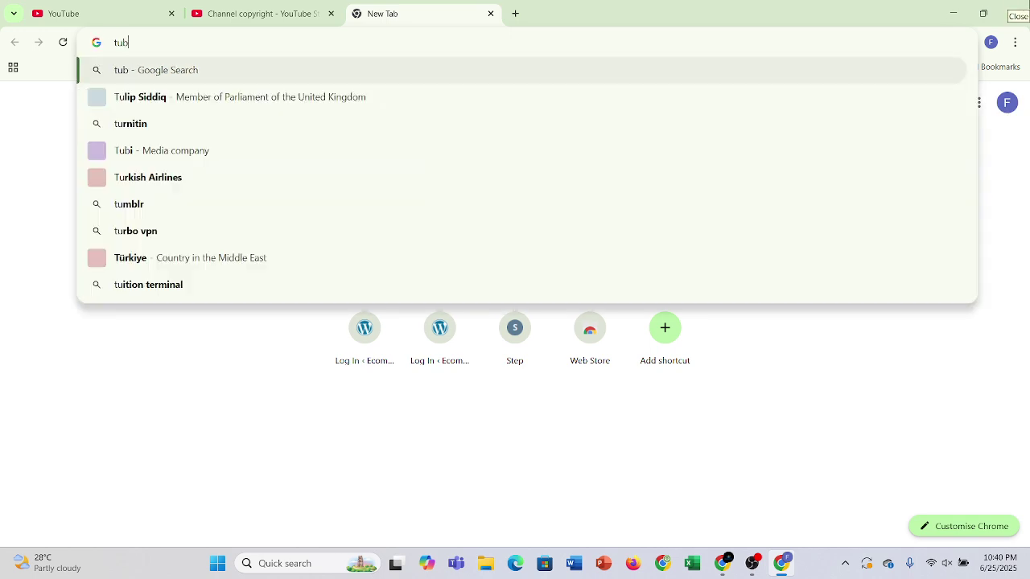
type("ebu")
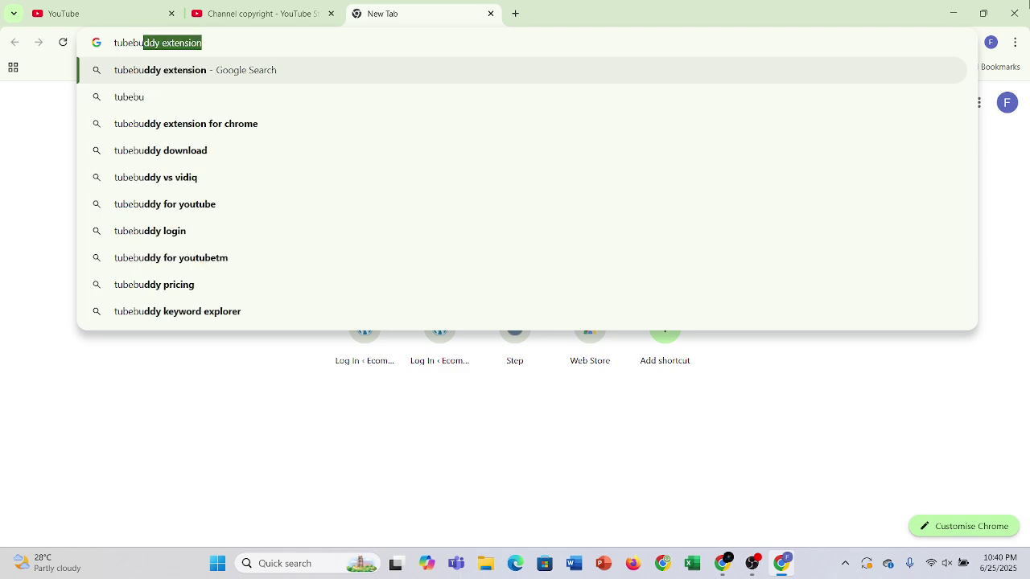
type("ddy")
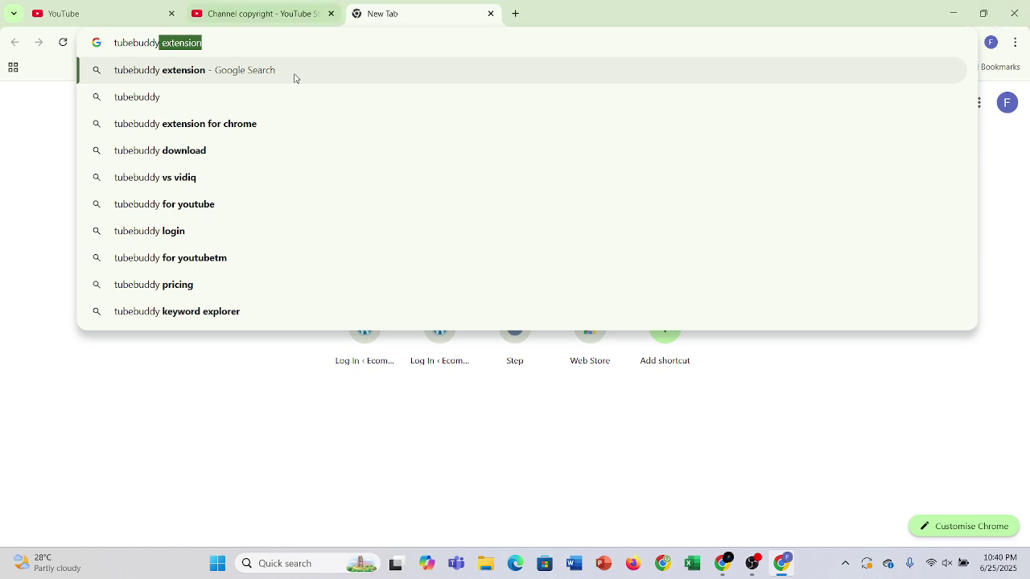
left_click(198, 127)
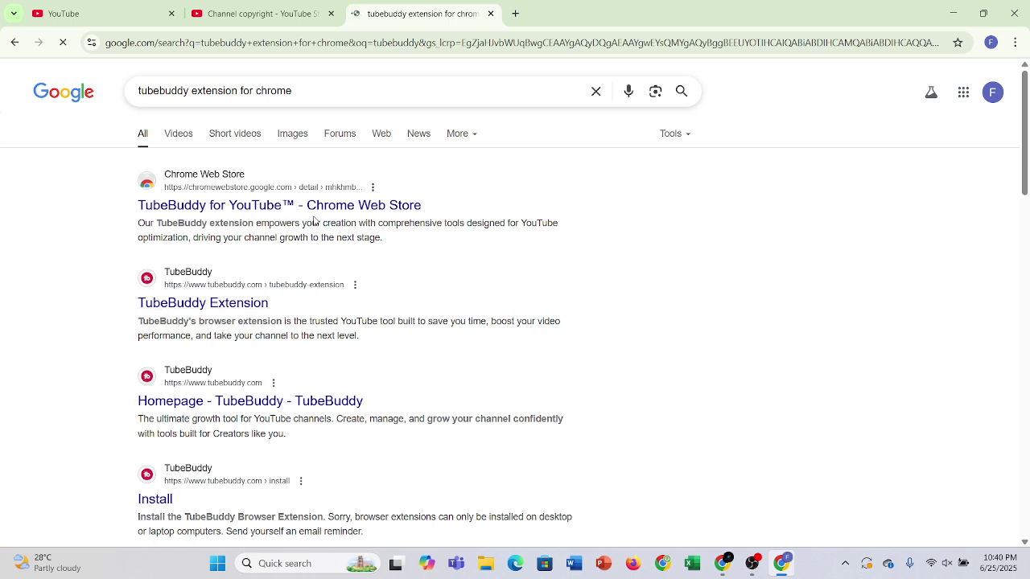
Open the TubeBuddy Extension page from the search results and try to install the Chrome extension, dismissing the cookie notice
left_click(232, 304)
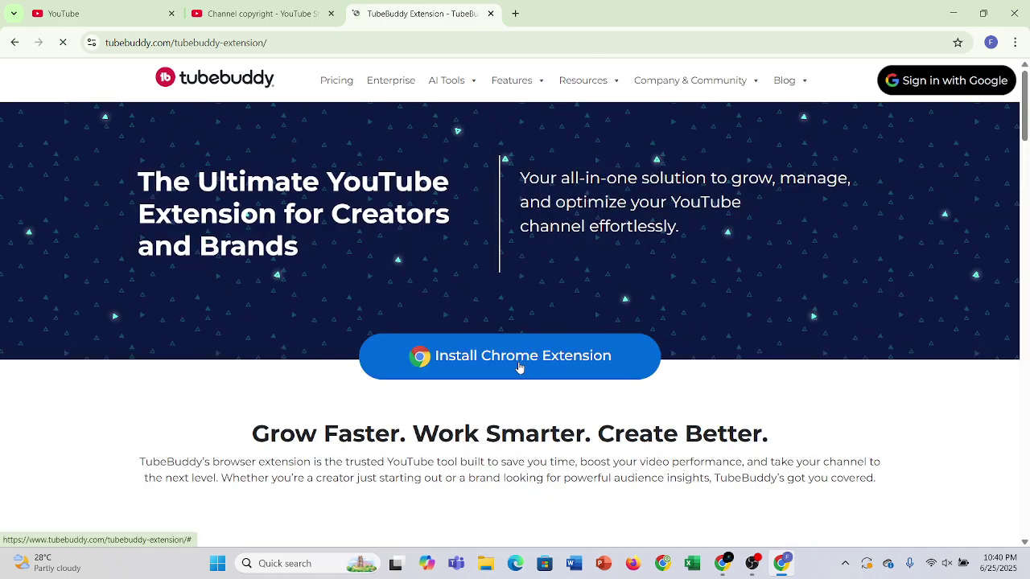
left_click(519, 368)
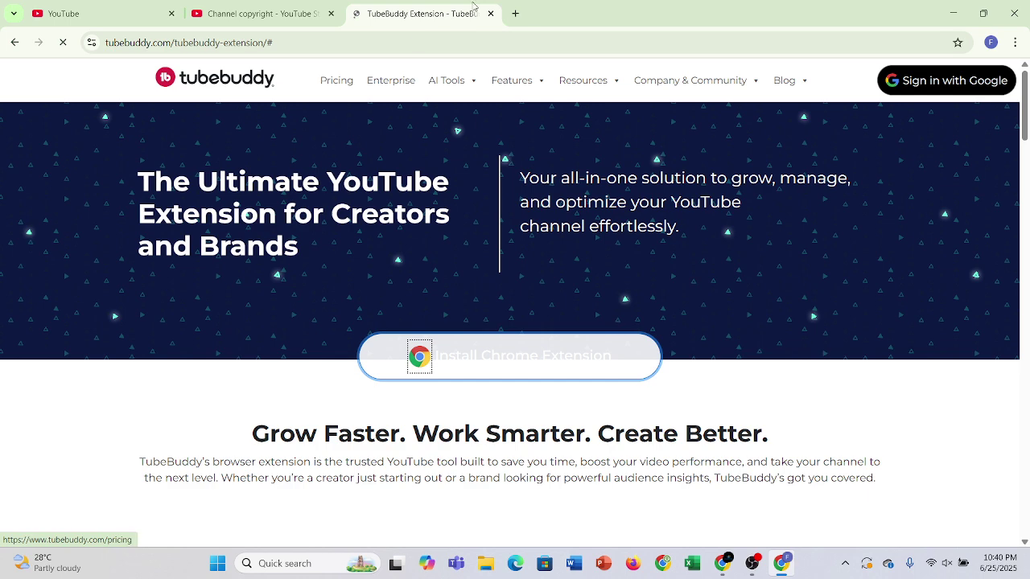
mouse_move(491, 86)
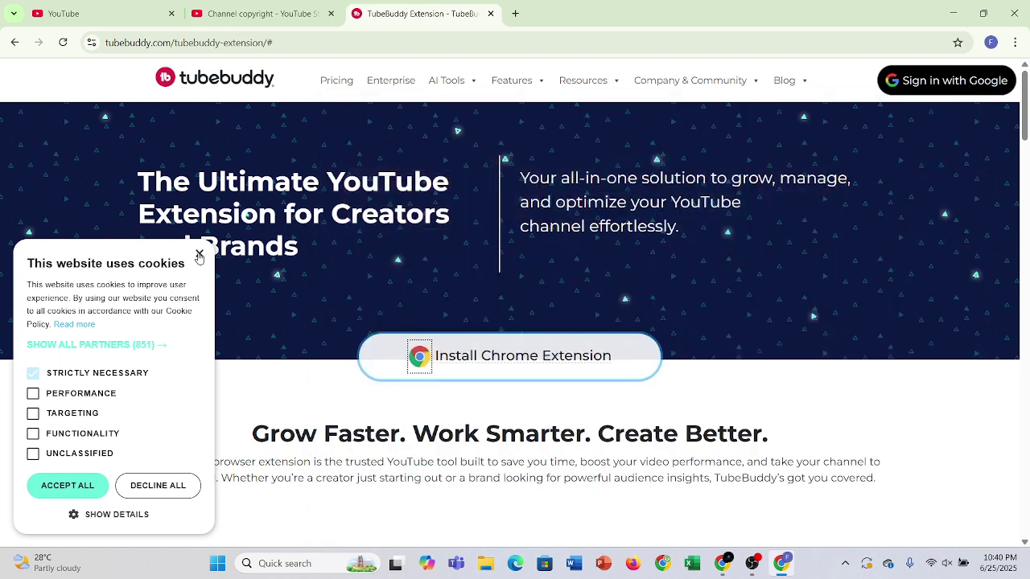
left_click(199, 253)
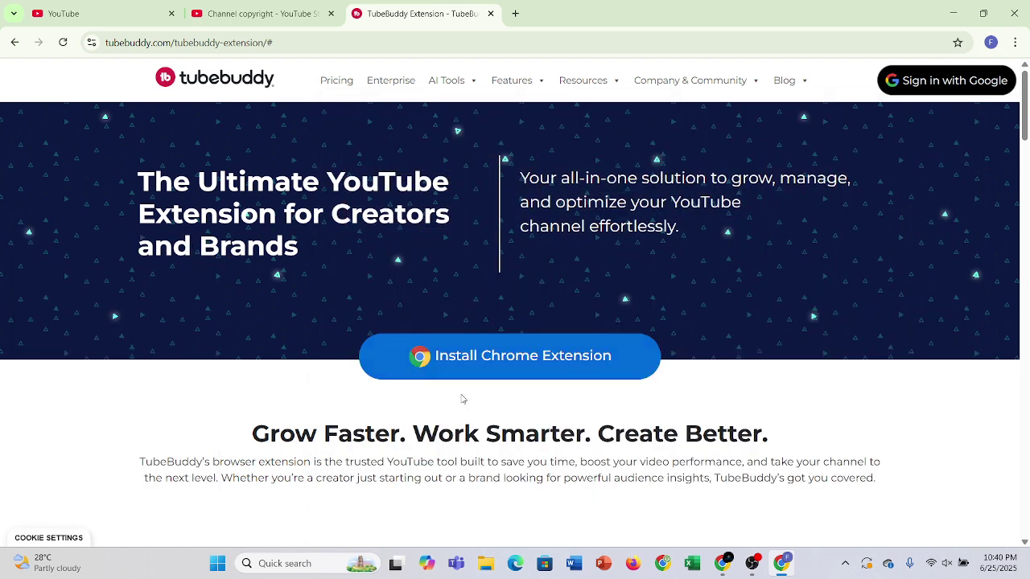
left_click(511, 367)
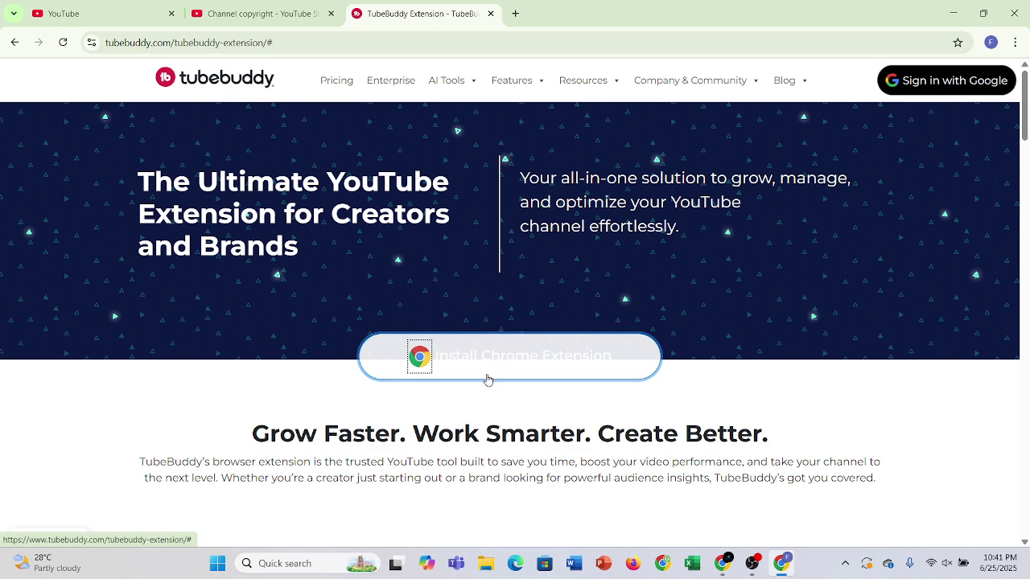
scroll(485, 390, "down", 3)
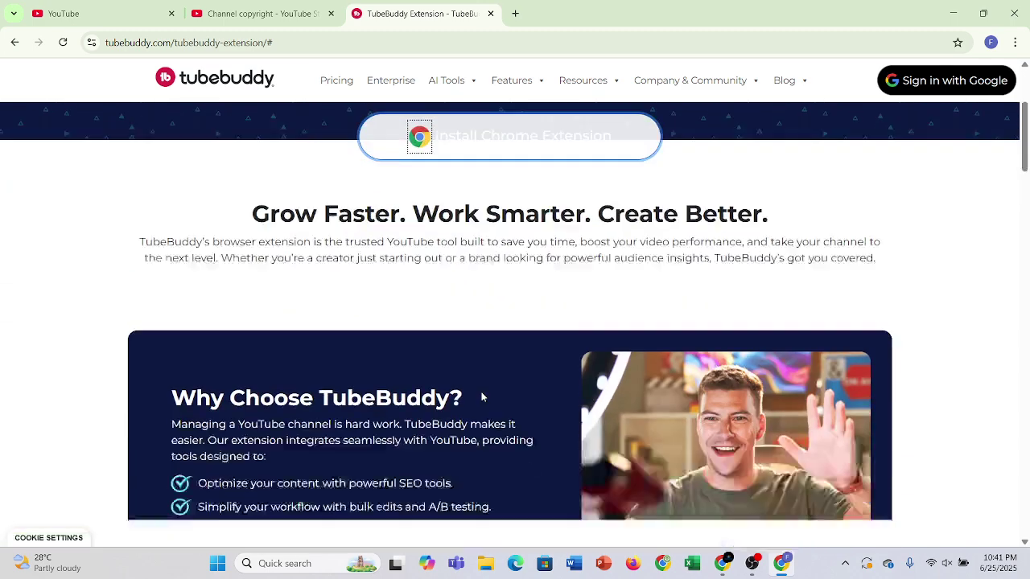
scroll(483, 395, "up", 3)
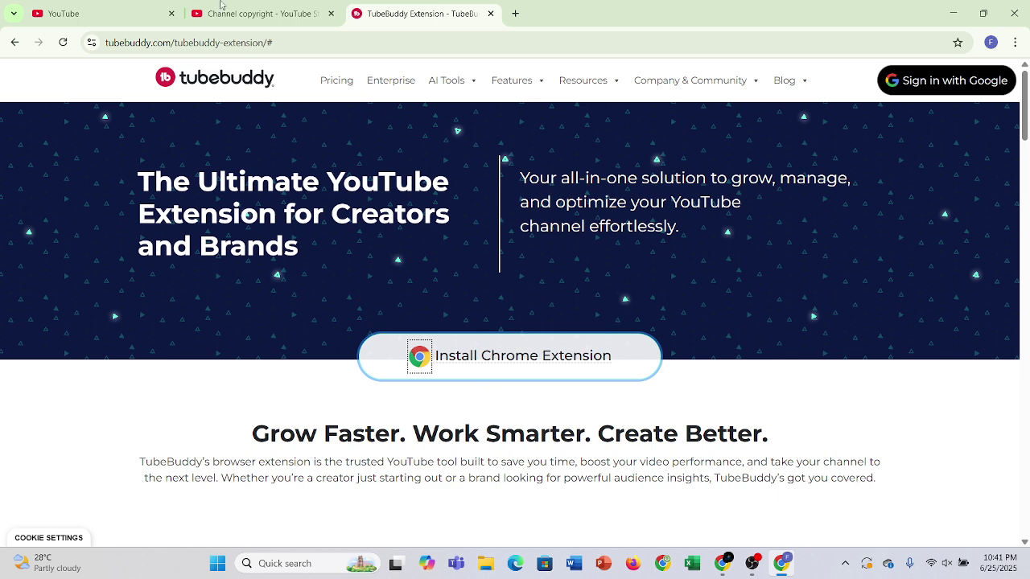
Return to the Google Meet call and stop presenting the screen
left_click(16, 44)
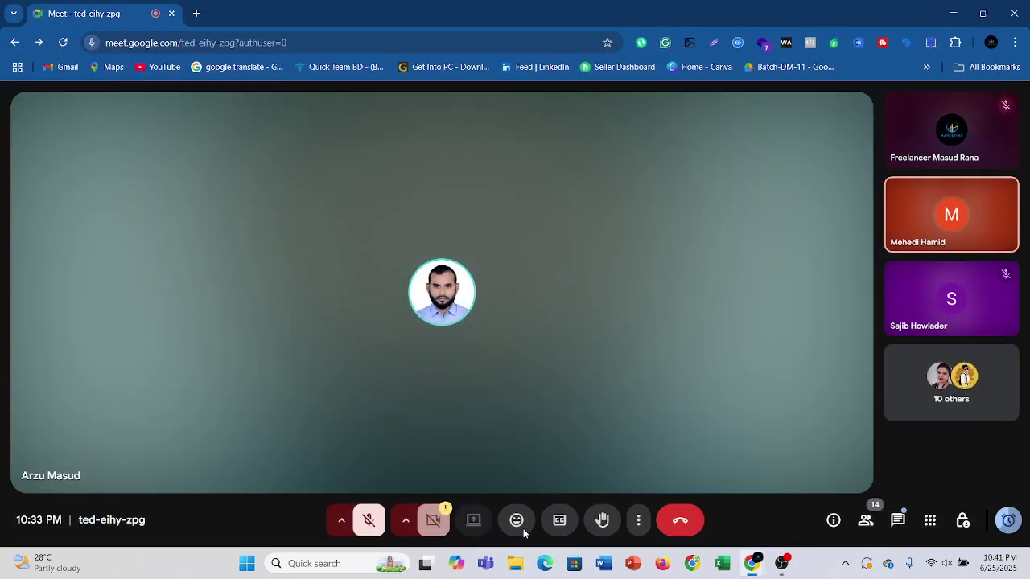
left_click(475, 523)
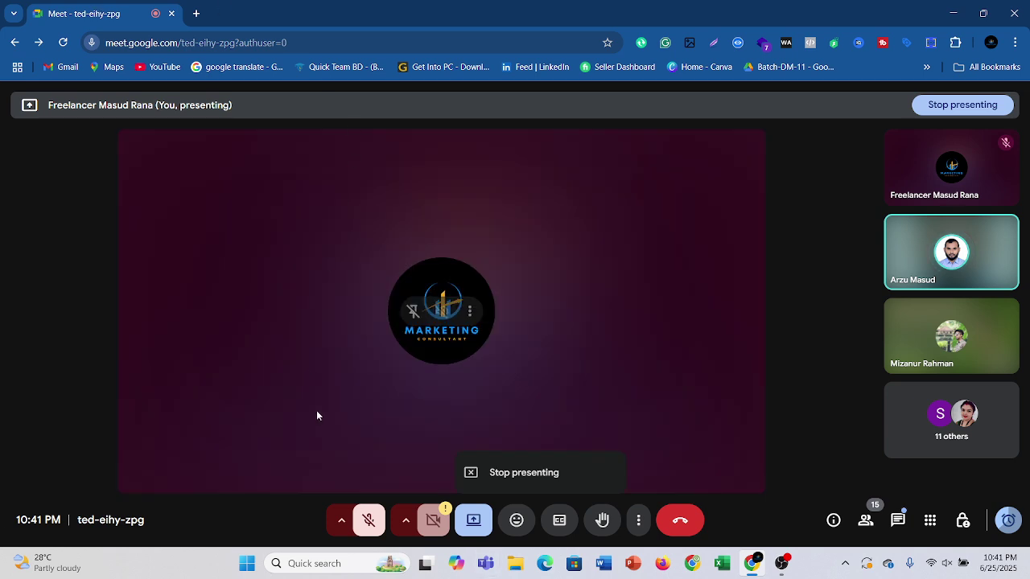
left_click(507, 477)
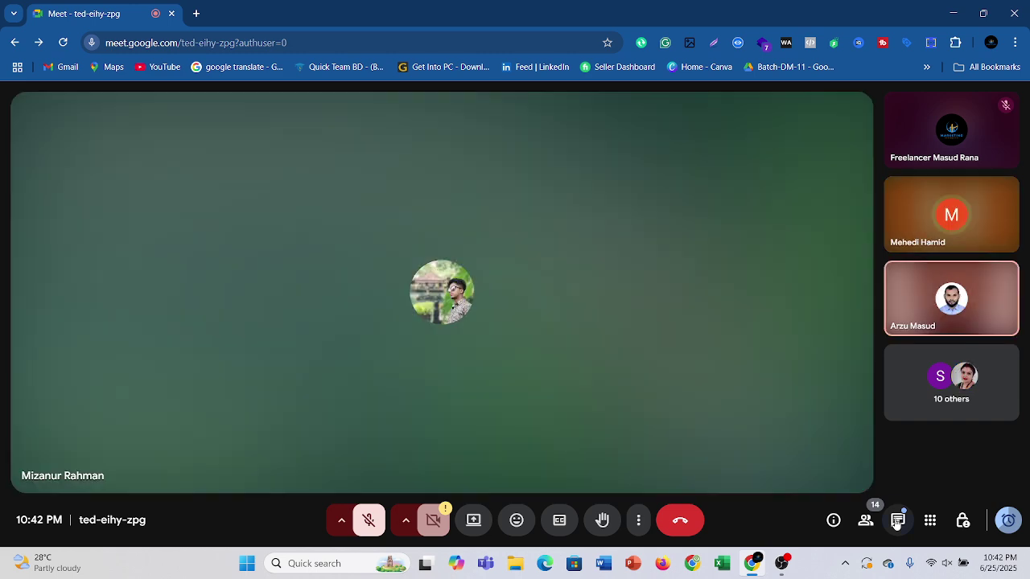
Check the in-call messages and the list of people in the meeting, closing each one after viewing
left_click(896, 521)
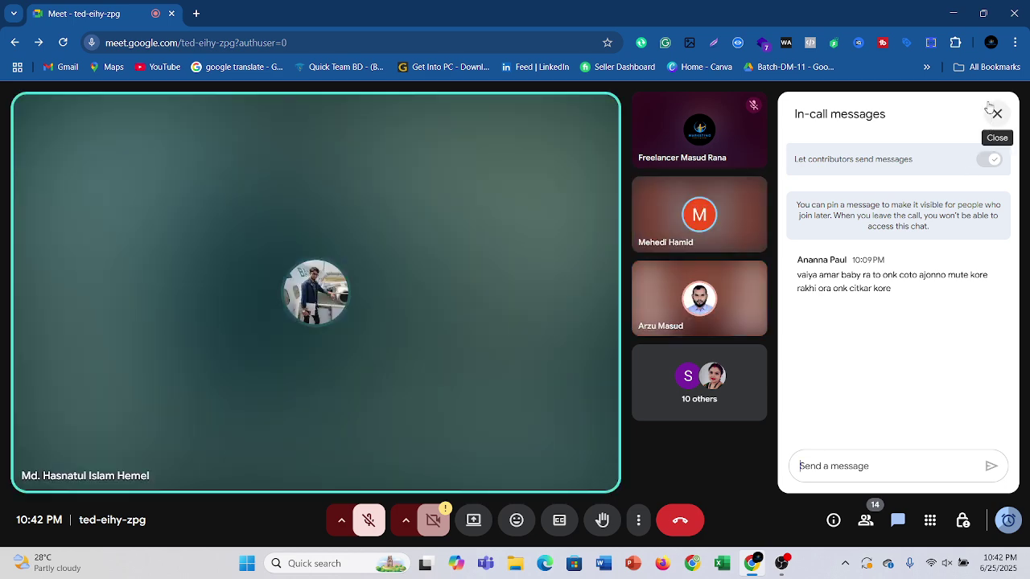
left_click(996, 113)
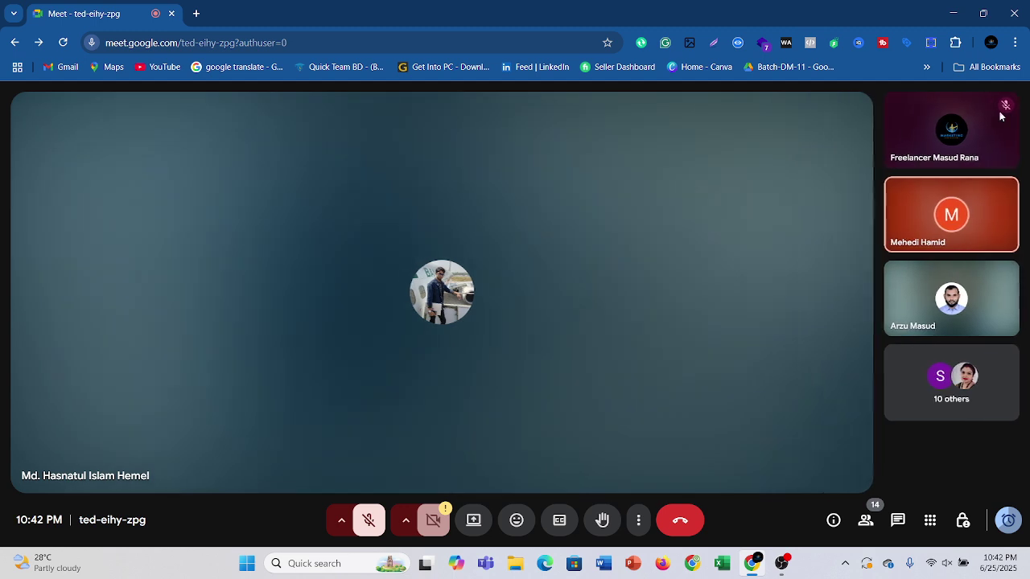
mouse_move(1002, 111)
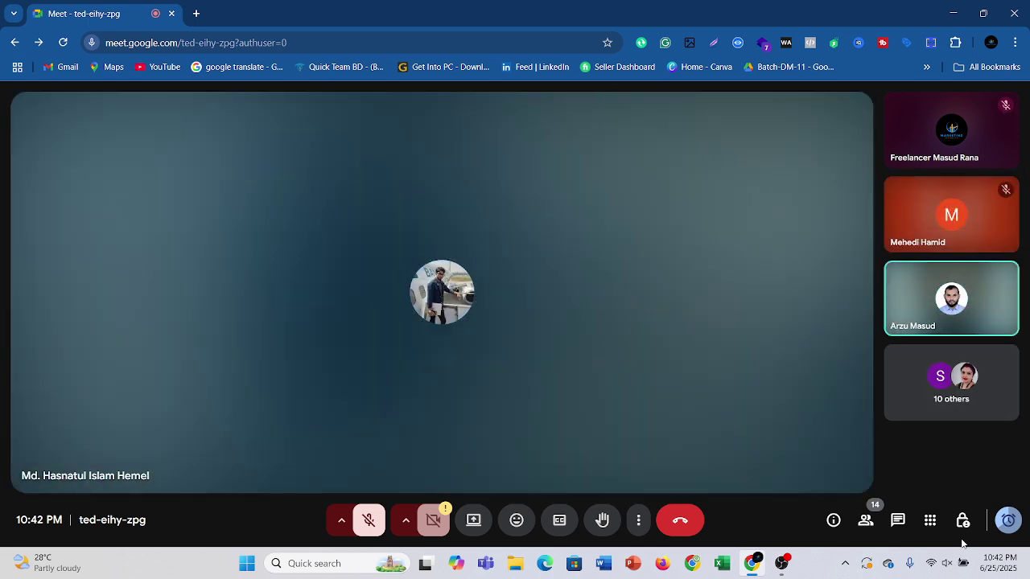
left_click(866, 521)
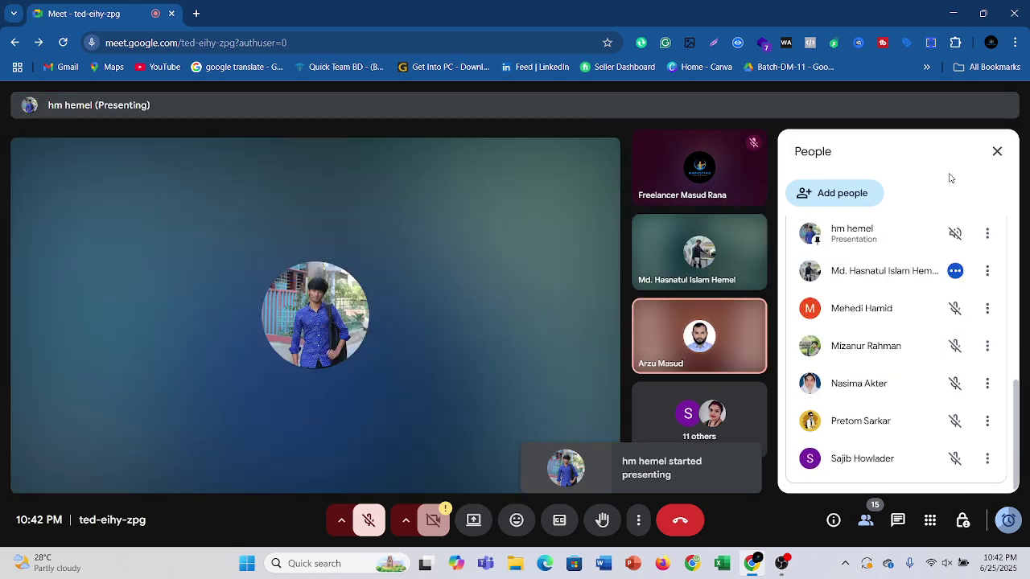
left_click(996, 151)
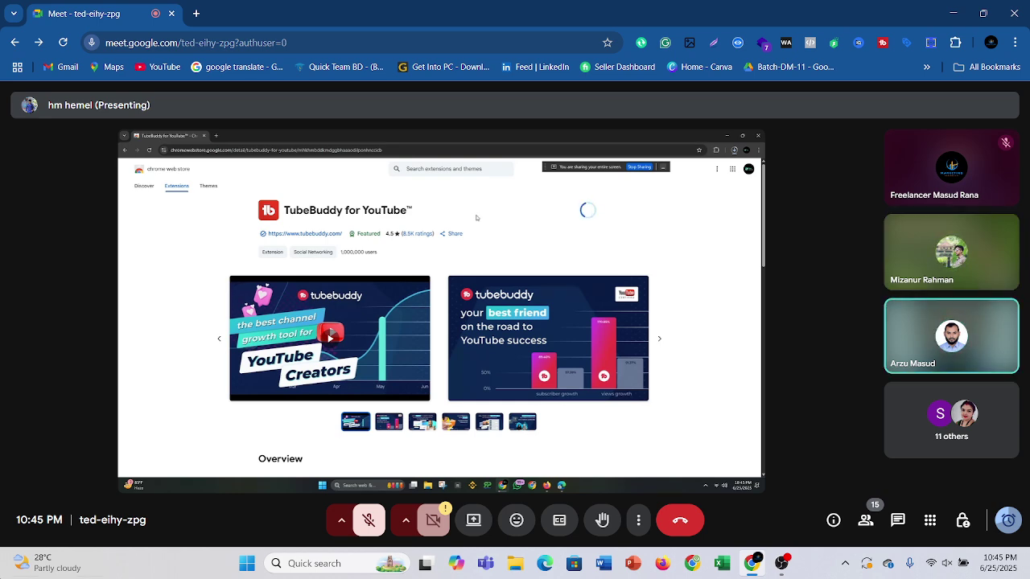
Check how much time remains in the call and dismiss the offer to extend it
left_click(1008, 531)
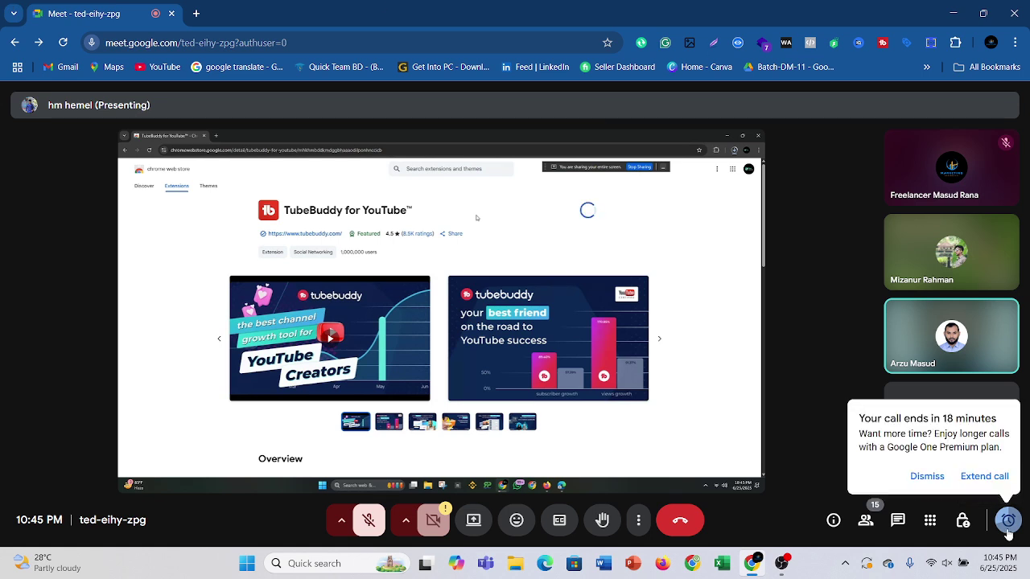
left_click(925, 476)
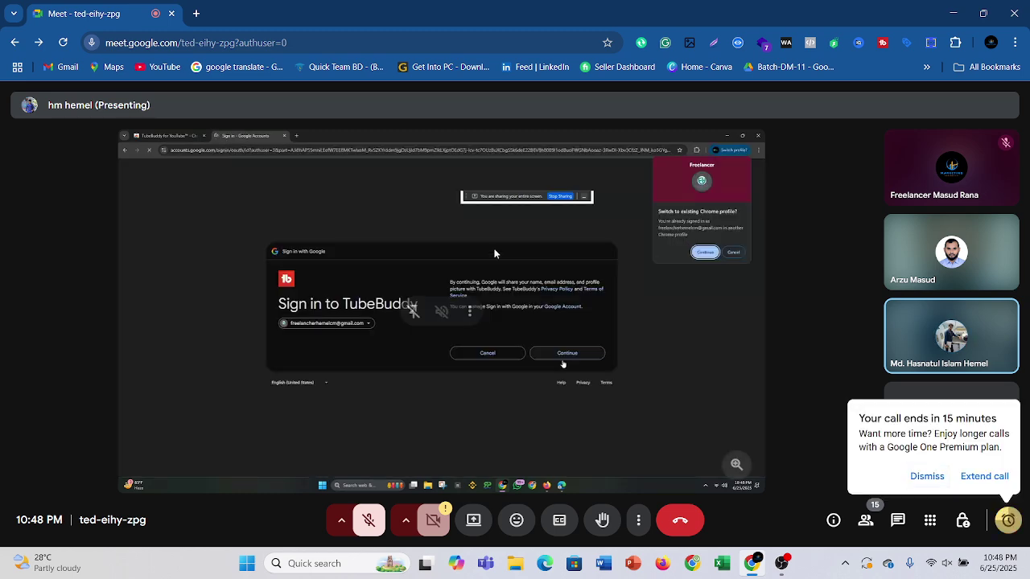
left_click(929, 492)
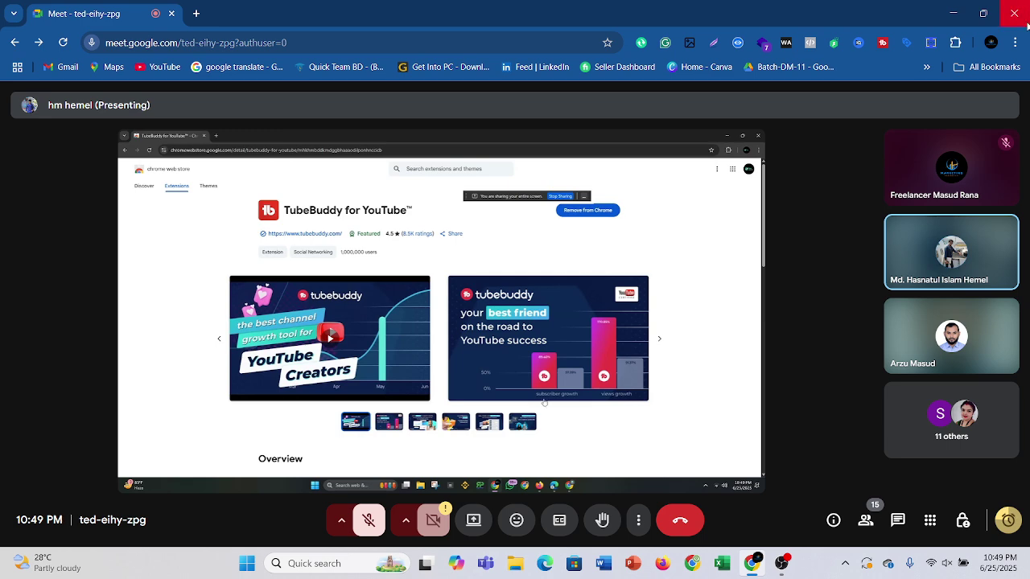
Send the message "vidiq" to the meeting participants and close the in-call messages
left_click(896, 520)
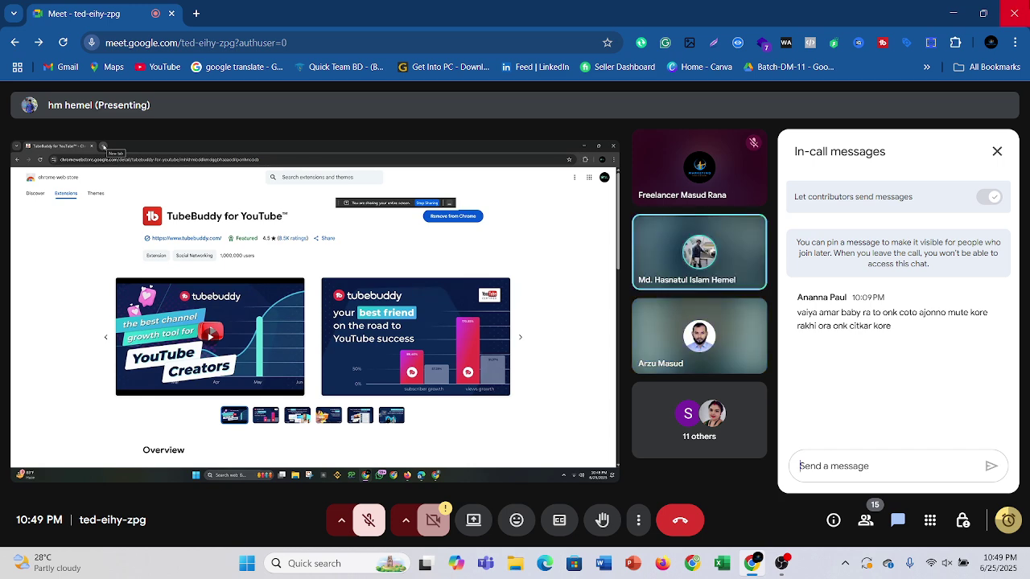
type("vidi")
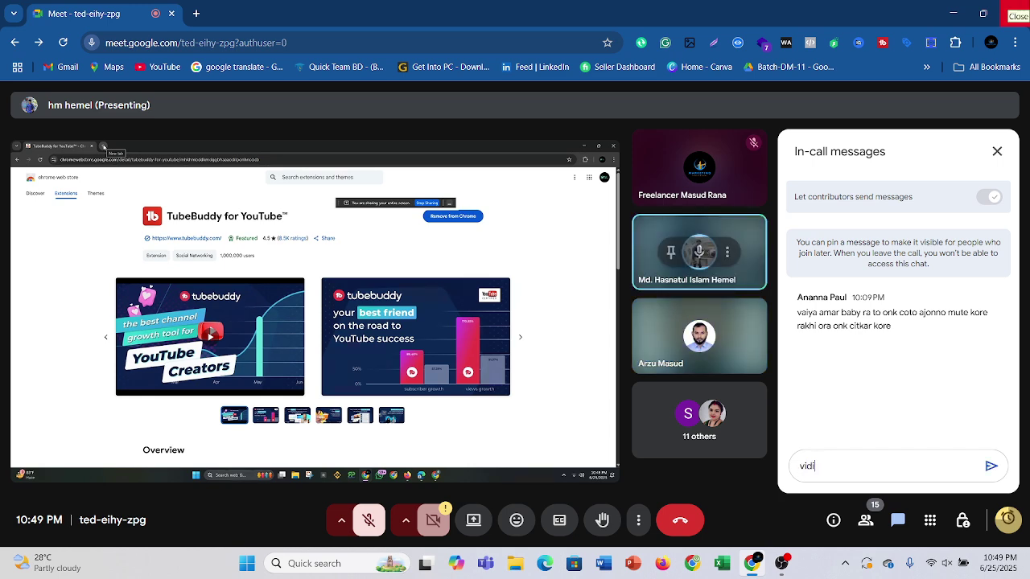
type("q")
key("Return")
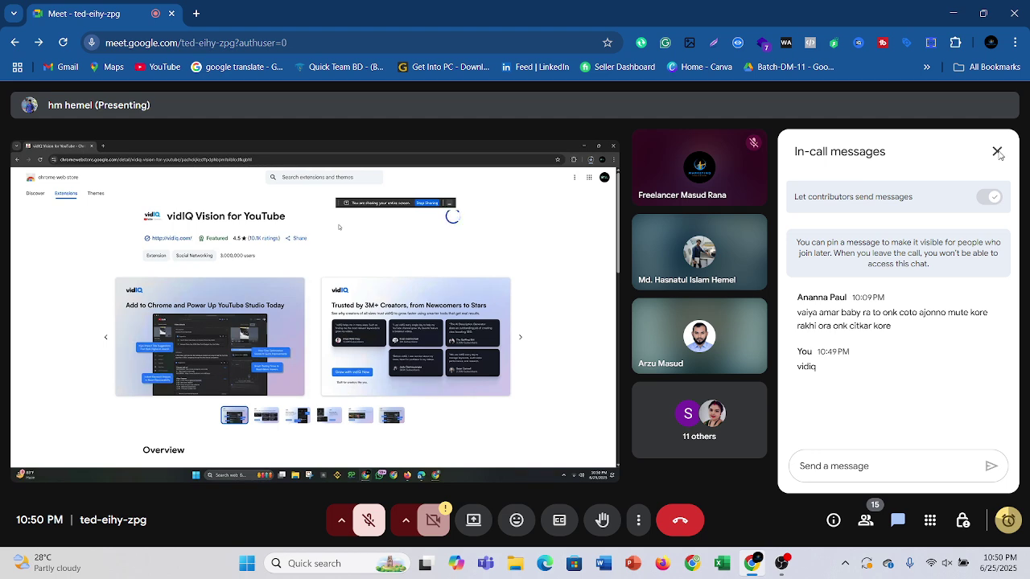
left_click(997, 152)
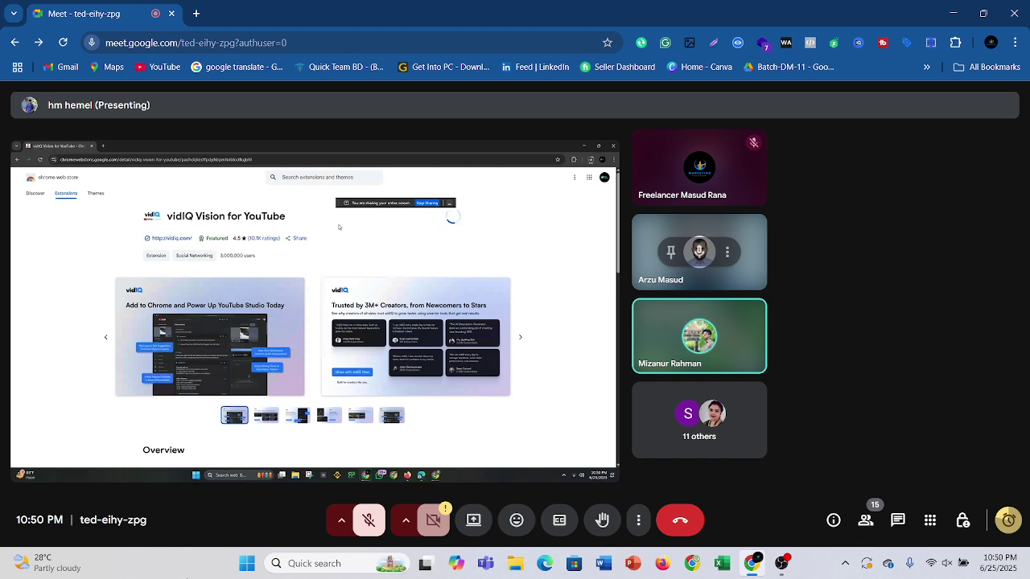
Recheck the remaining call time during the participant's presentation and switch to OBS Studio
mouse_move(326, 434)
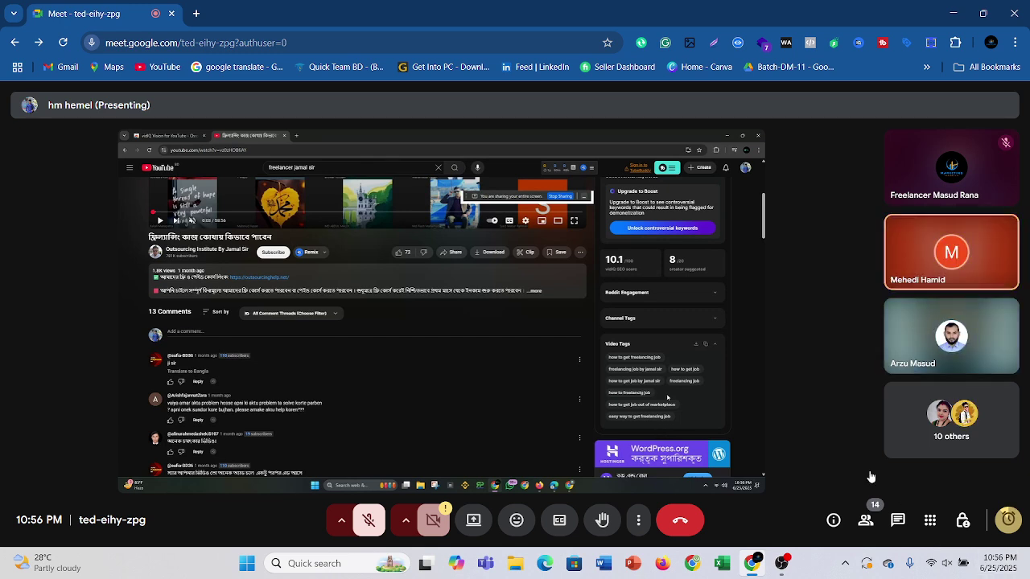
left_click(1006, 525)
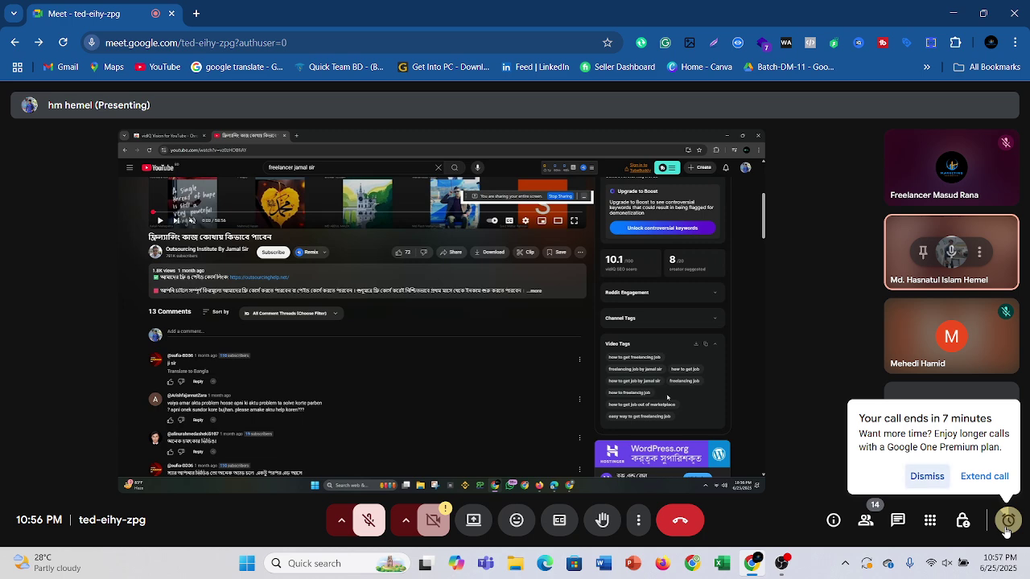
left_click(923, 477)
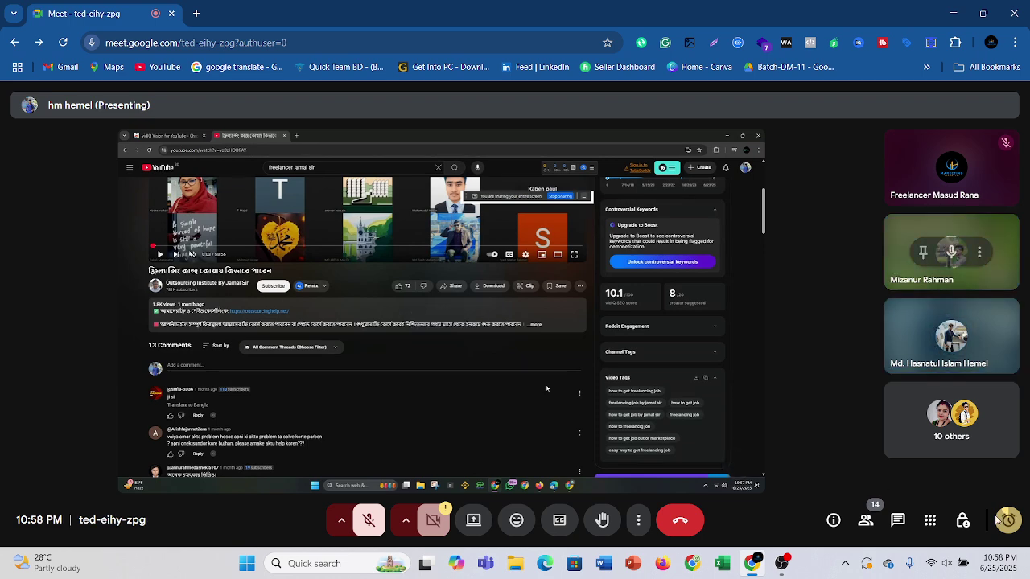
left_click(1008, 520)
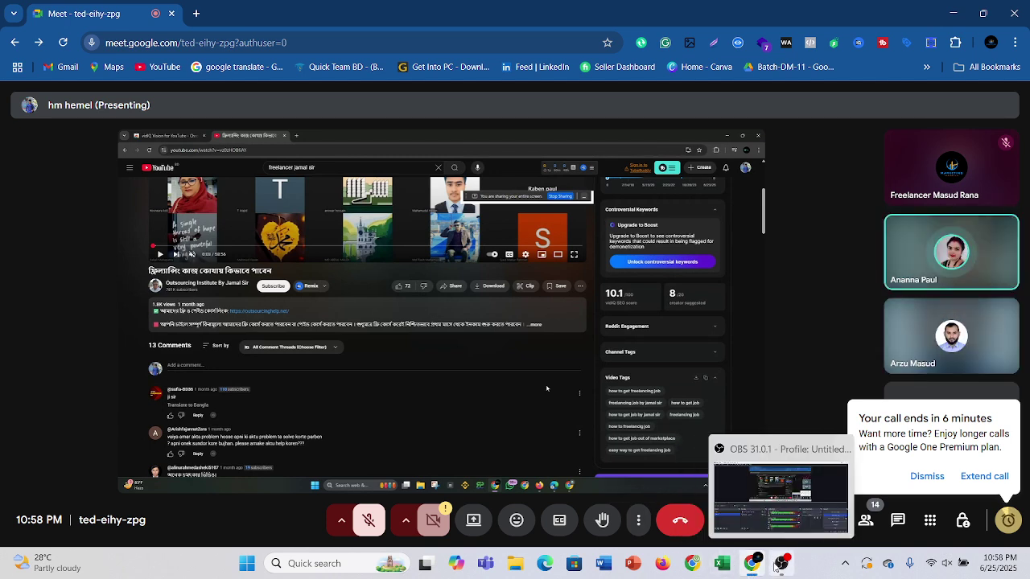
left_click(777, 563)
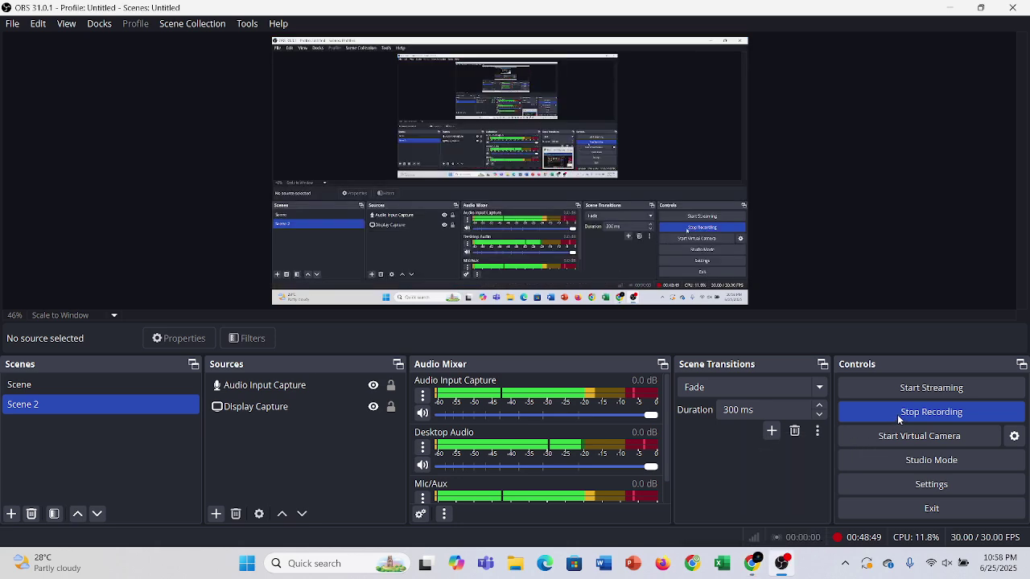